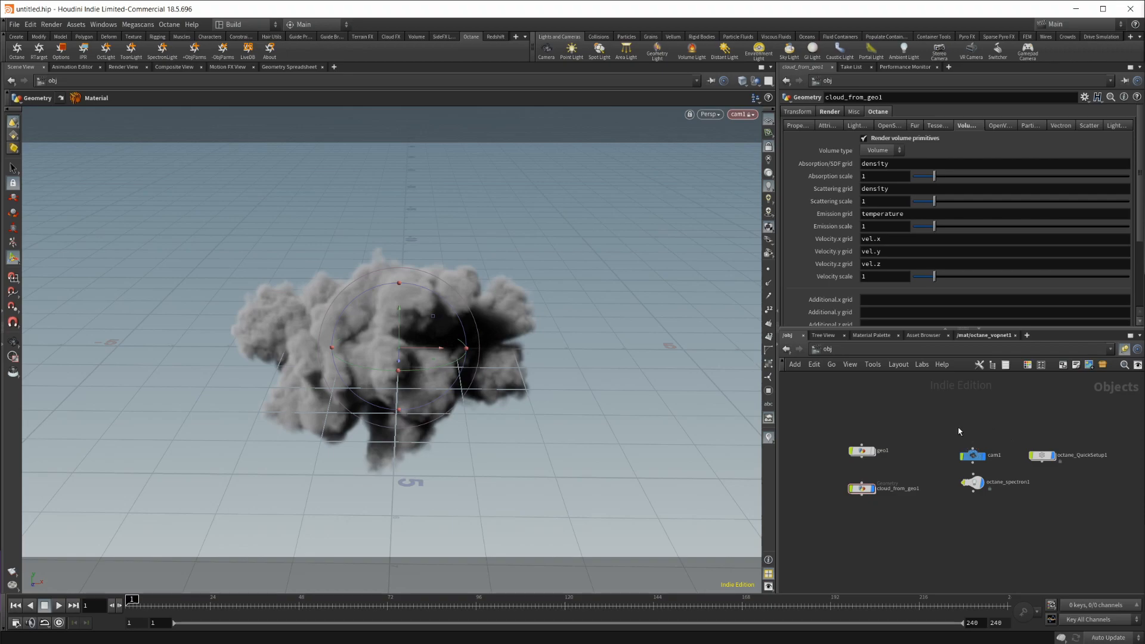
# Select the cloud_from_geo1 object in the /obj network.
pyautogui.moveTo(958, 426); pyautogui.dragTo(970, 433, button='middle')
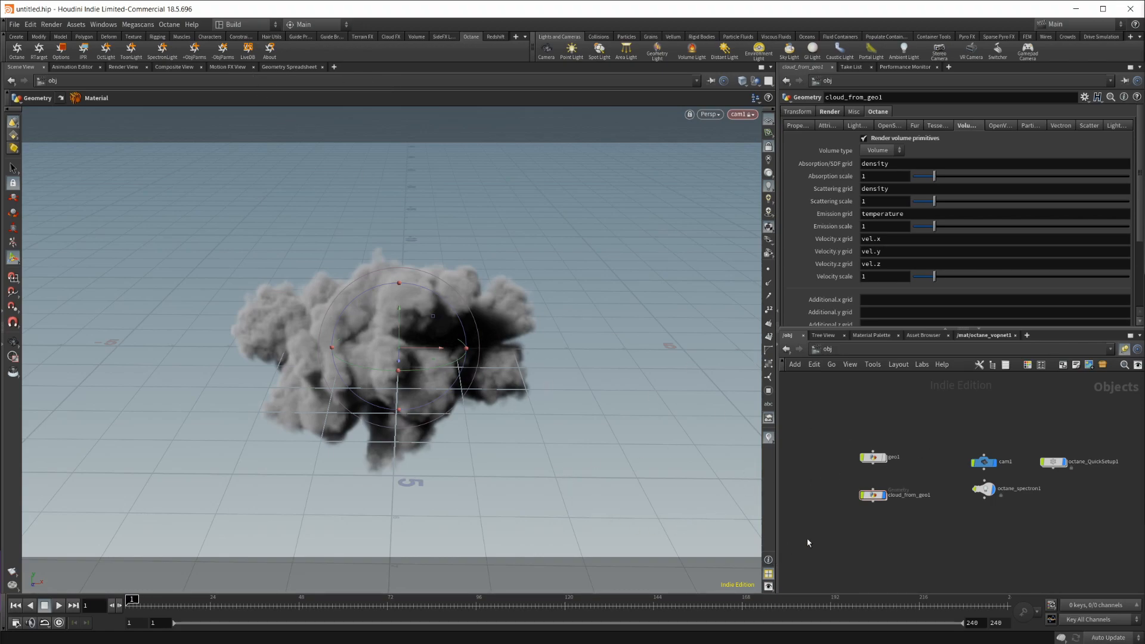
pyautogui.moveTo(926, 451); pyautogui.dragTo(877, 446, button='middle')
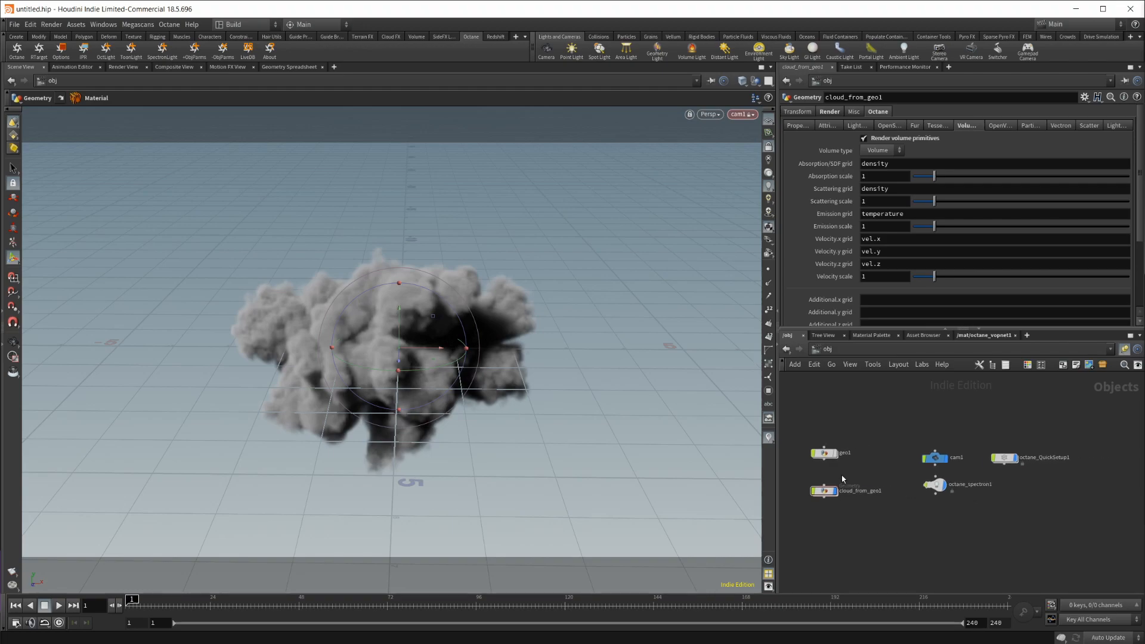
pyautogui.click(824, 490)
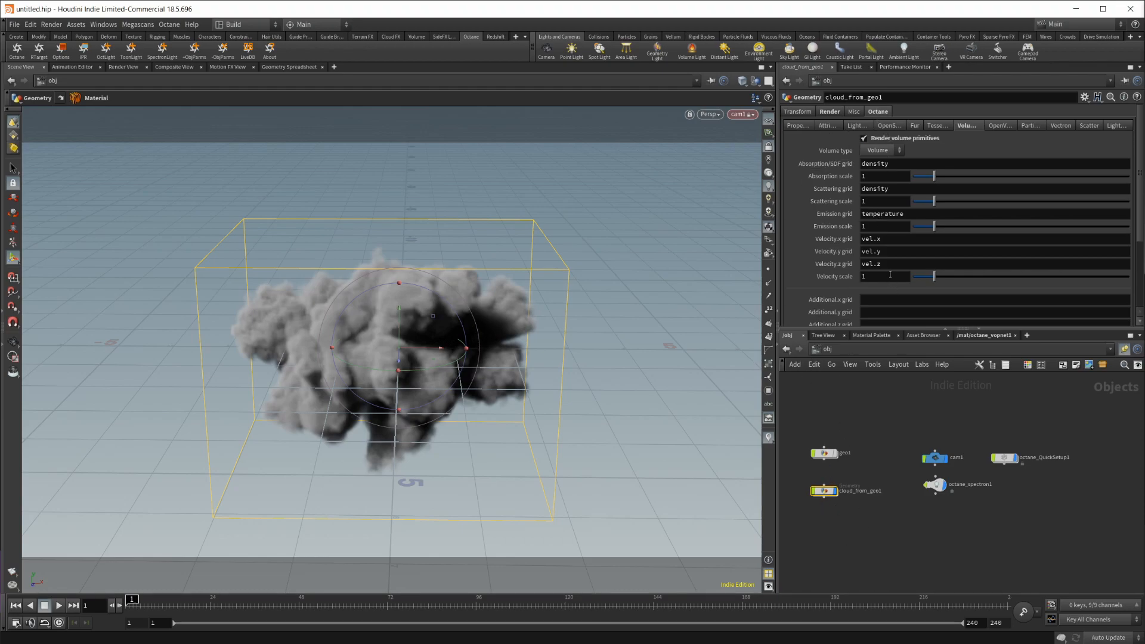
# Show Medium_Volume1's settings (density 0.351737) inside octane_vopnet1.
pyautogui.click(984, 334)
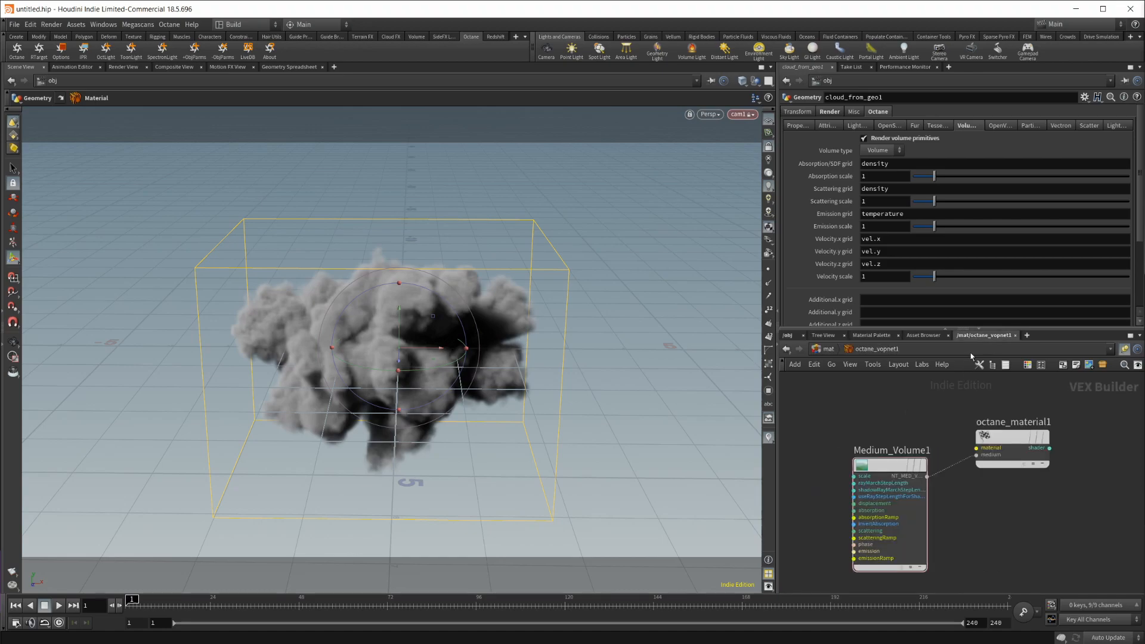
pyautogui.click(891, 468)
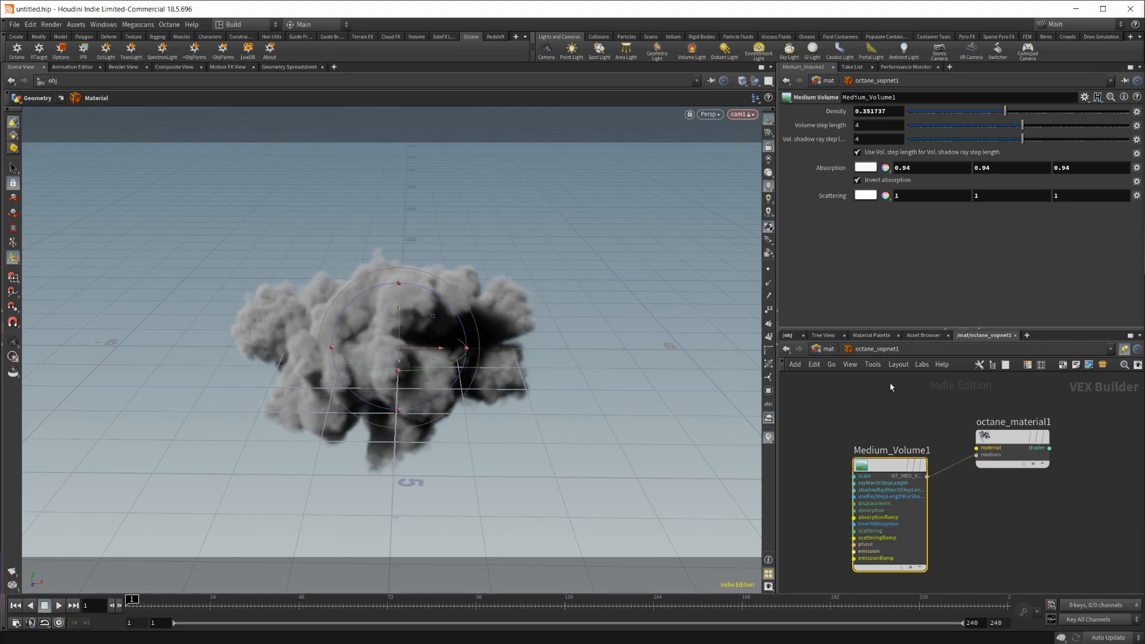
# Render the cloud in Octane IPR, inspect it, and close the render window.
pyautogui.hotkey('alt', 'Tab')
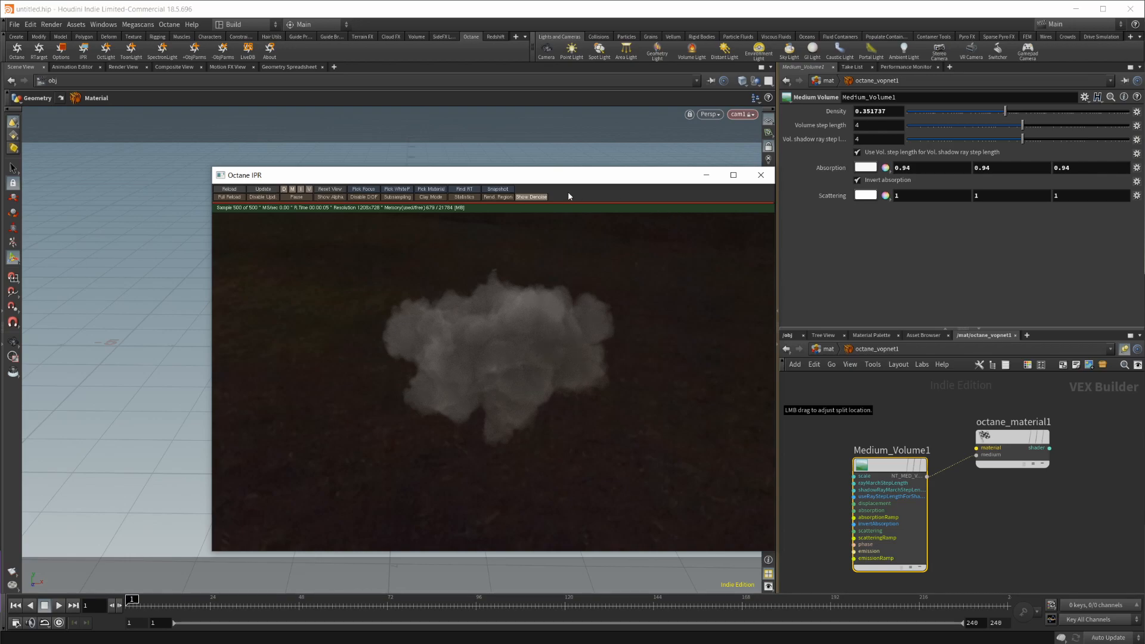
pyautogui.click(760, 174)
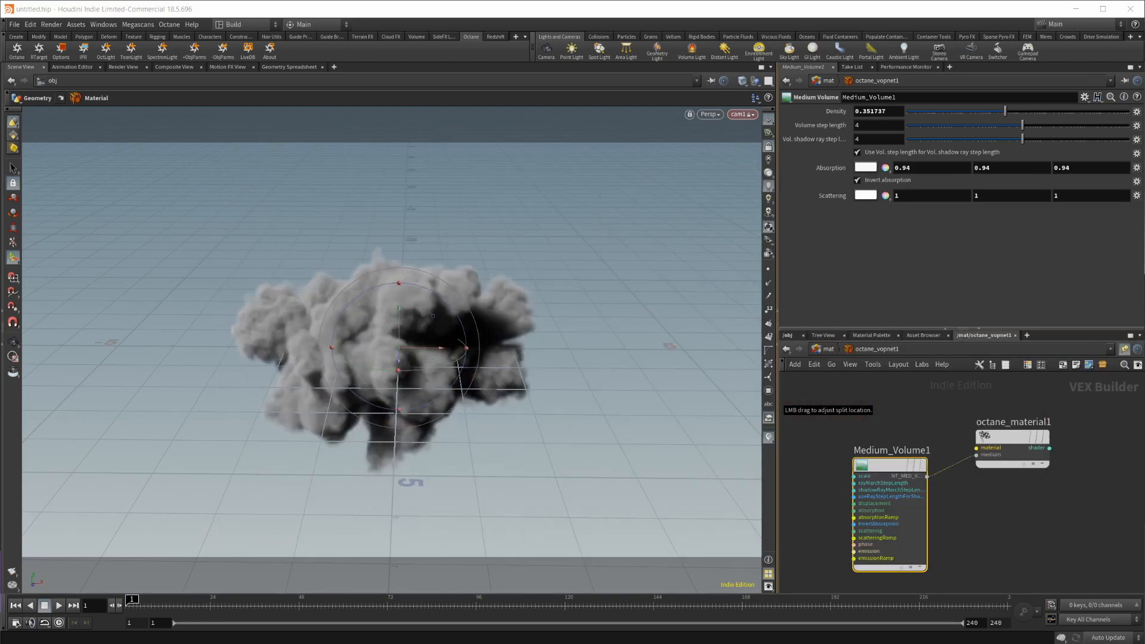
# Dive into cloud_from_geo1 to view cloudnoise1, cloudlight1 and material1.
pyautogui.click(802, 347)
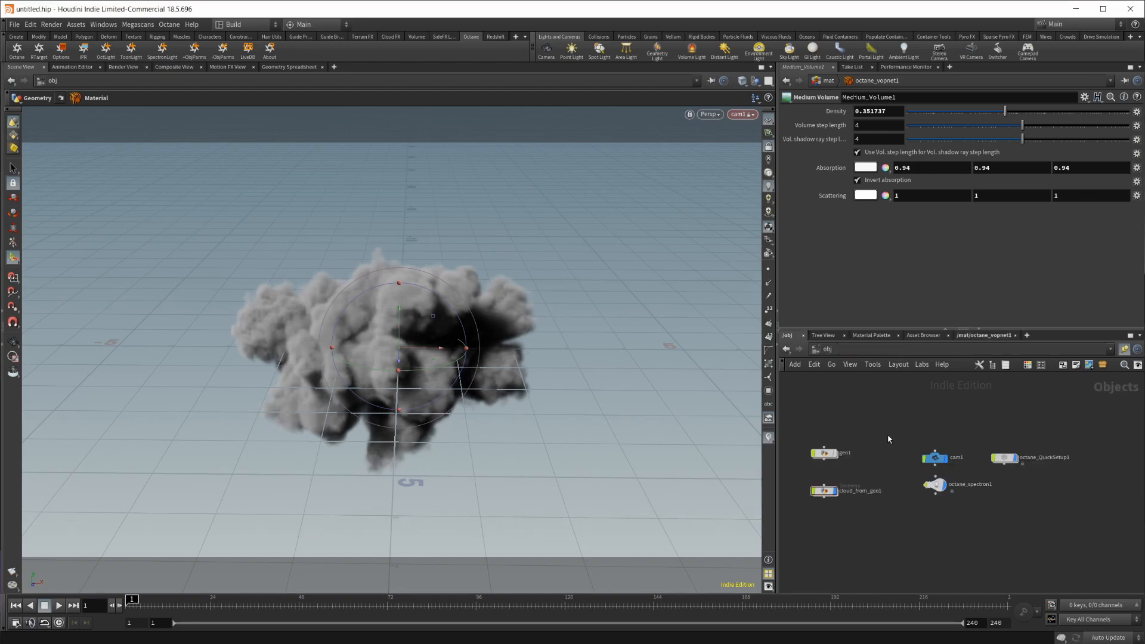
pyautogui.moveTo(883, 432); pyautogui.dragTo(894, 438)
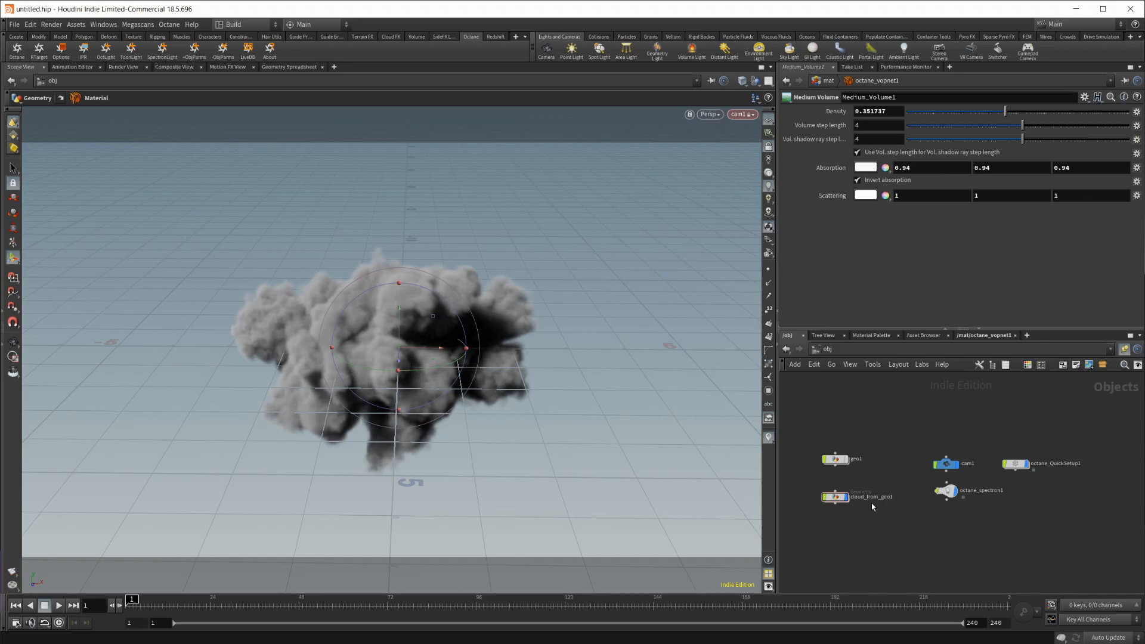
pyautogui.moveTo(891, 453); pyautogui.dragTo(915, 416)
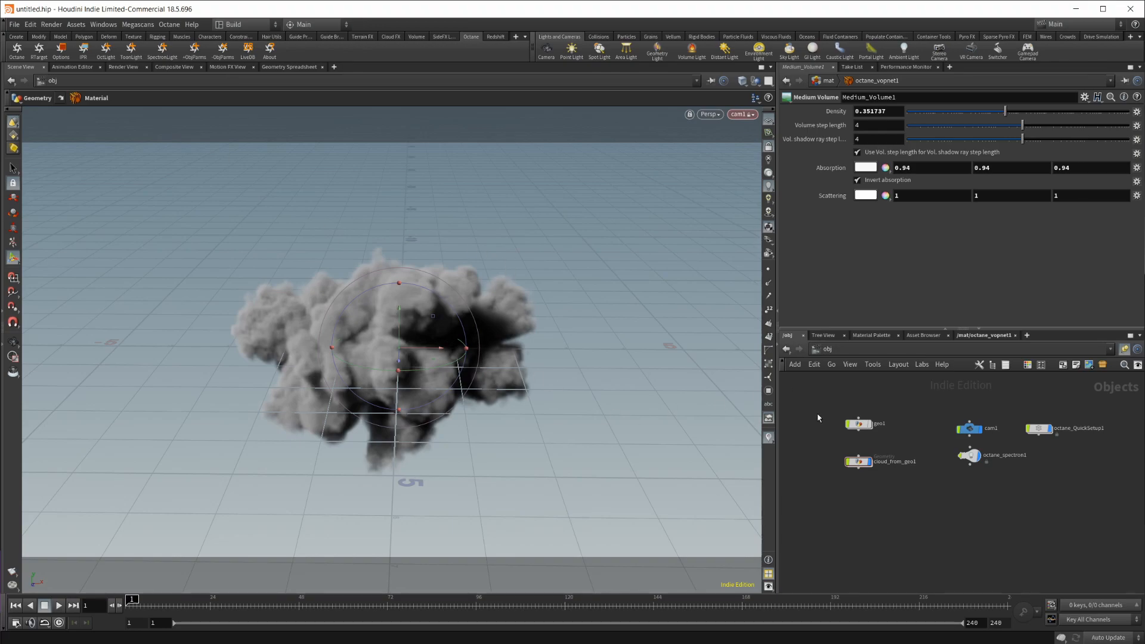
pyautogui.doubleClick(859, 462)
pyautogui.scroll(-2, 954, 537)
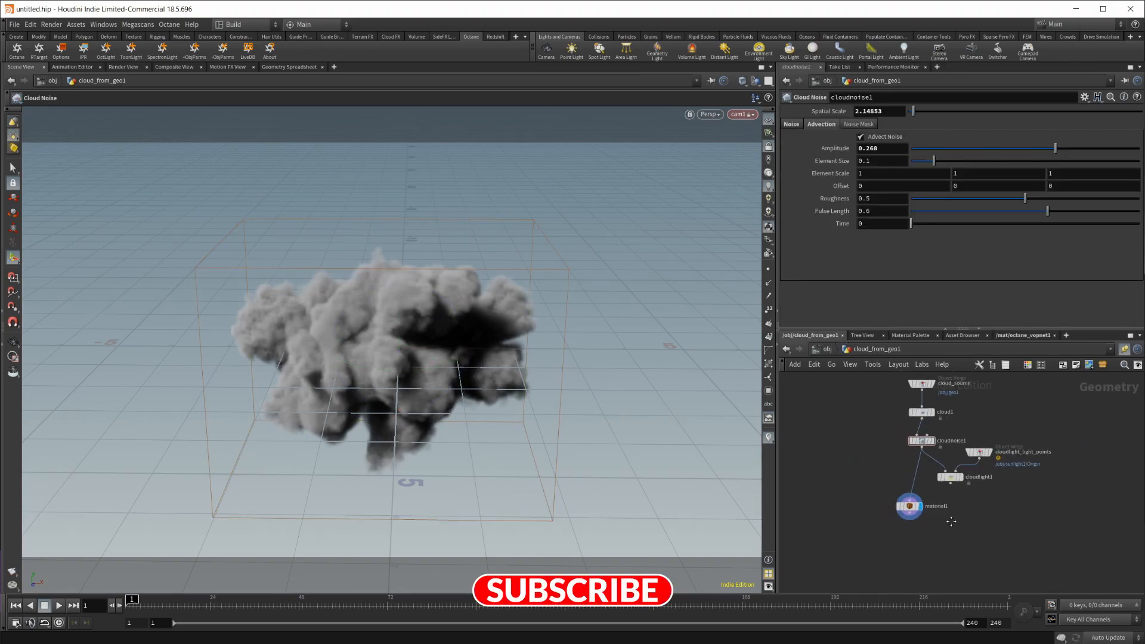
pyautogui.moveTo(951, 522); pyautogui.dragTo(954, 512, button='middle')
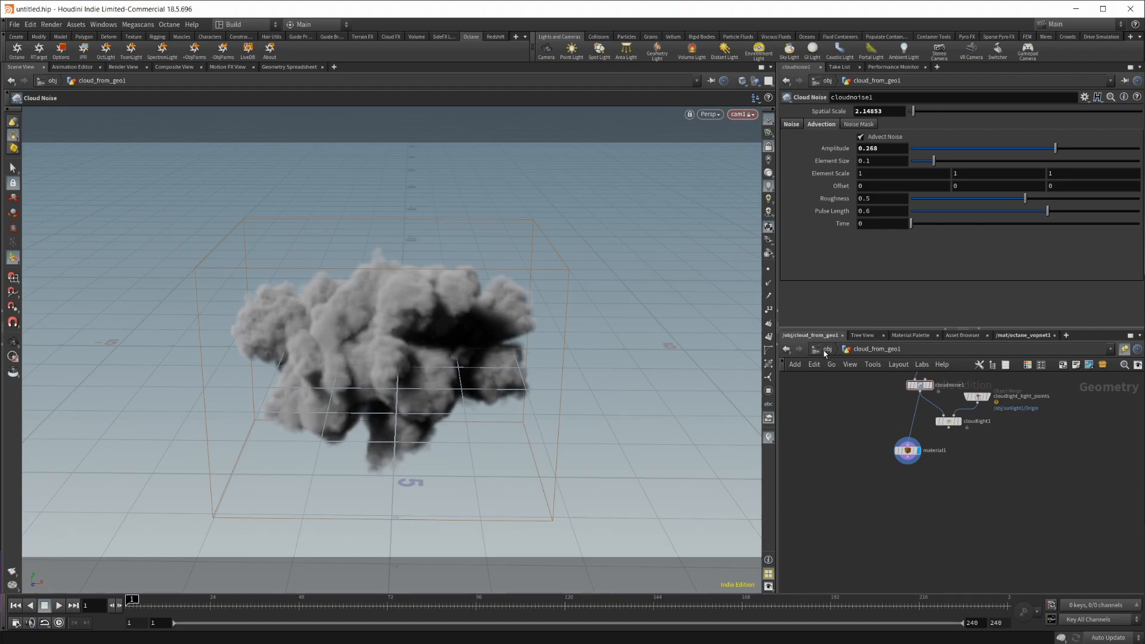
# Create a new Geometry object geo2 at /obj and step inside it.
pyautogui.press('u')
pyautogui.press('Tab')
pyautogui.write('ge')
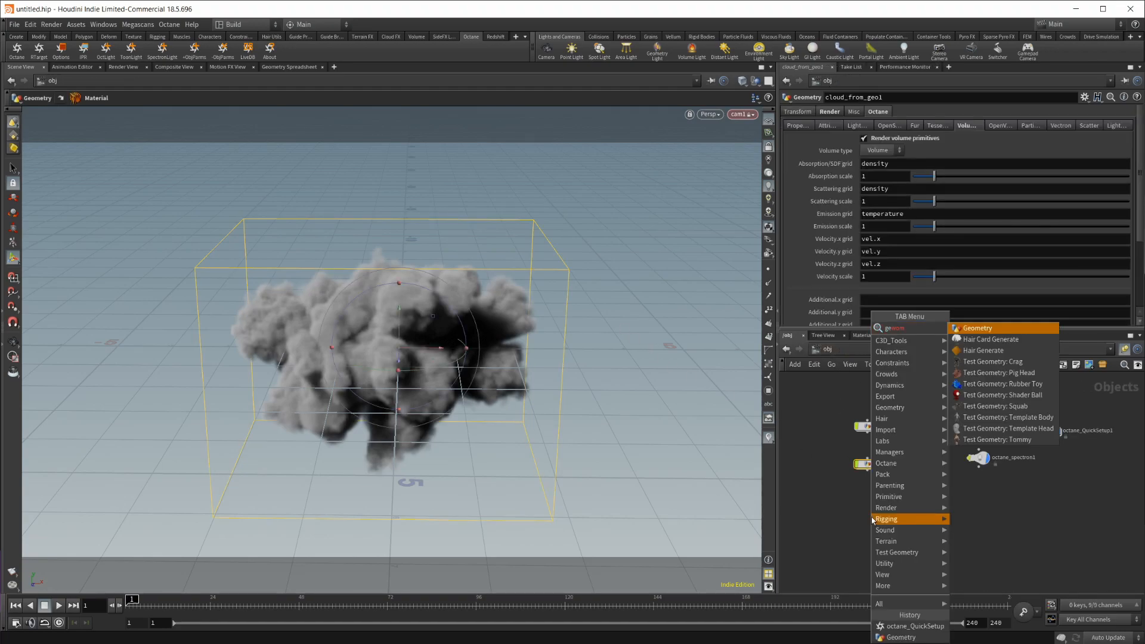
pyautogui.press('Return')
pyautogui.press('i')
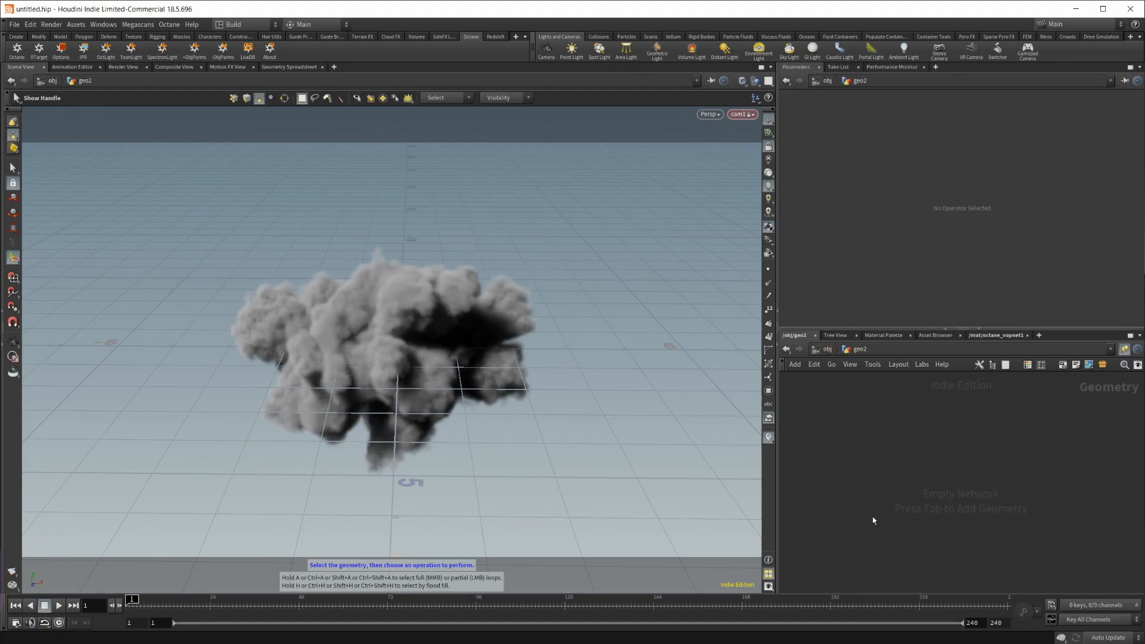
# Add sphere1 inside geo2 and make it a polygon sphere.
pyautogui.press('Tab')
pyautogui.write('oc')
pyautogui.press('BackSpace')
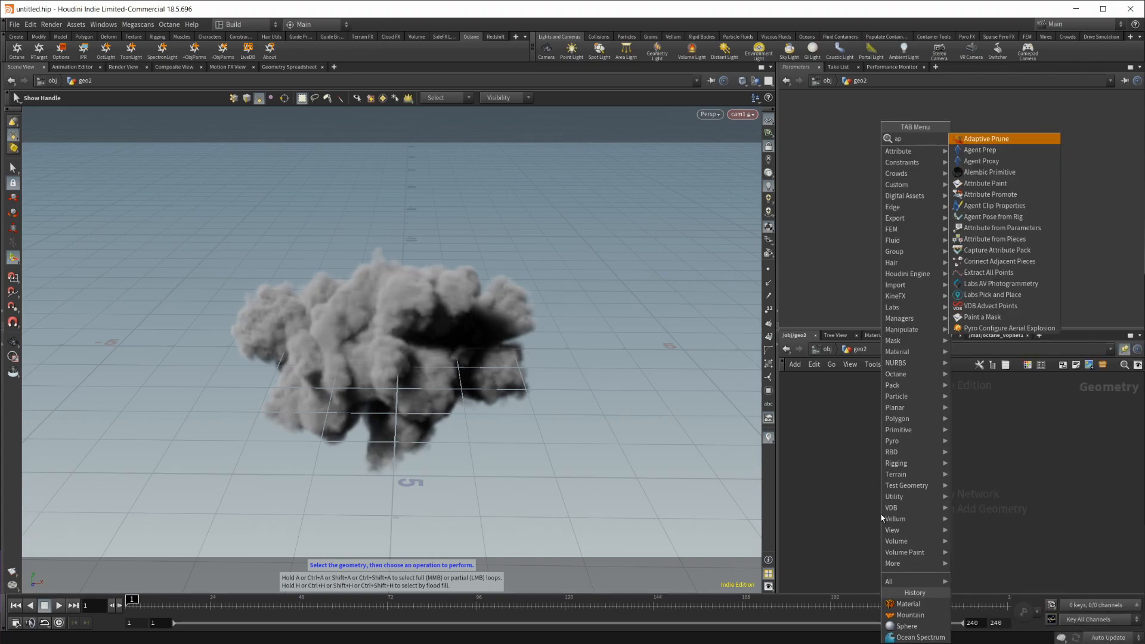
pyautogui.press('BackSpace')
pyautogui.write('sp')
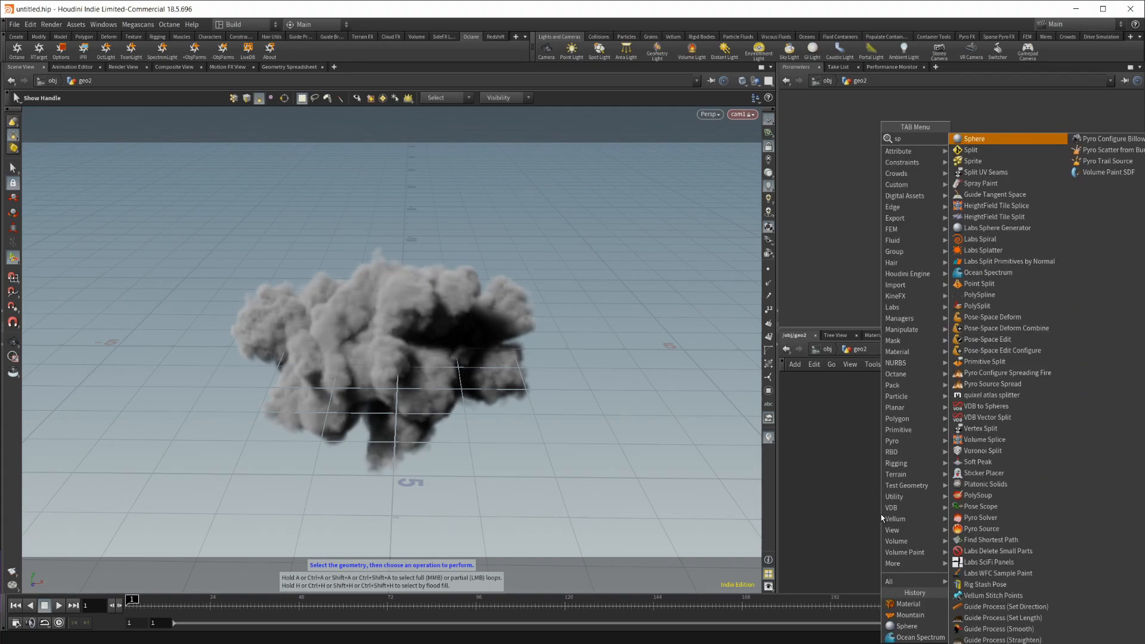
pyautogui.press('Return')
pyautogui.click(899, 488)
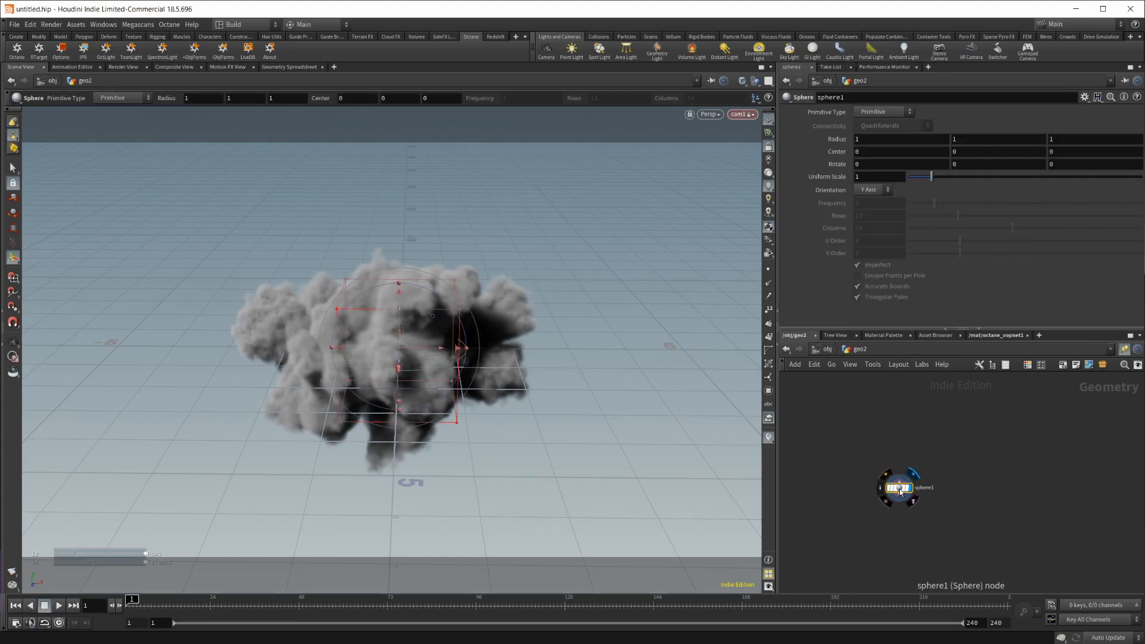
pyautogui.click(884, 112)
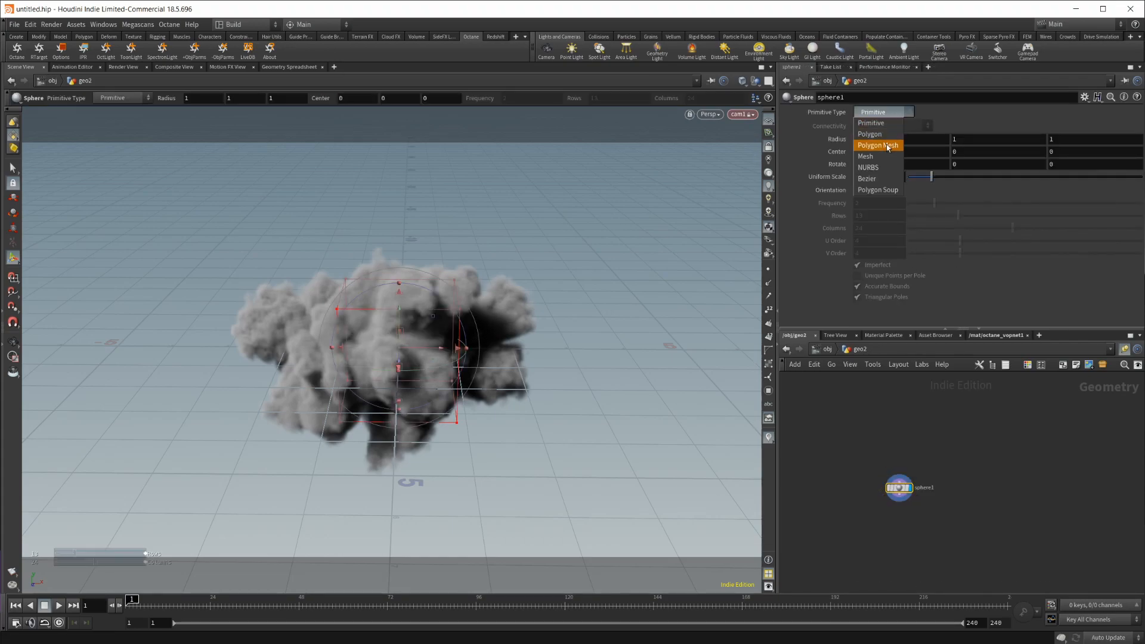
pyautogui.click(885, 136)
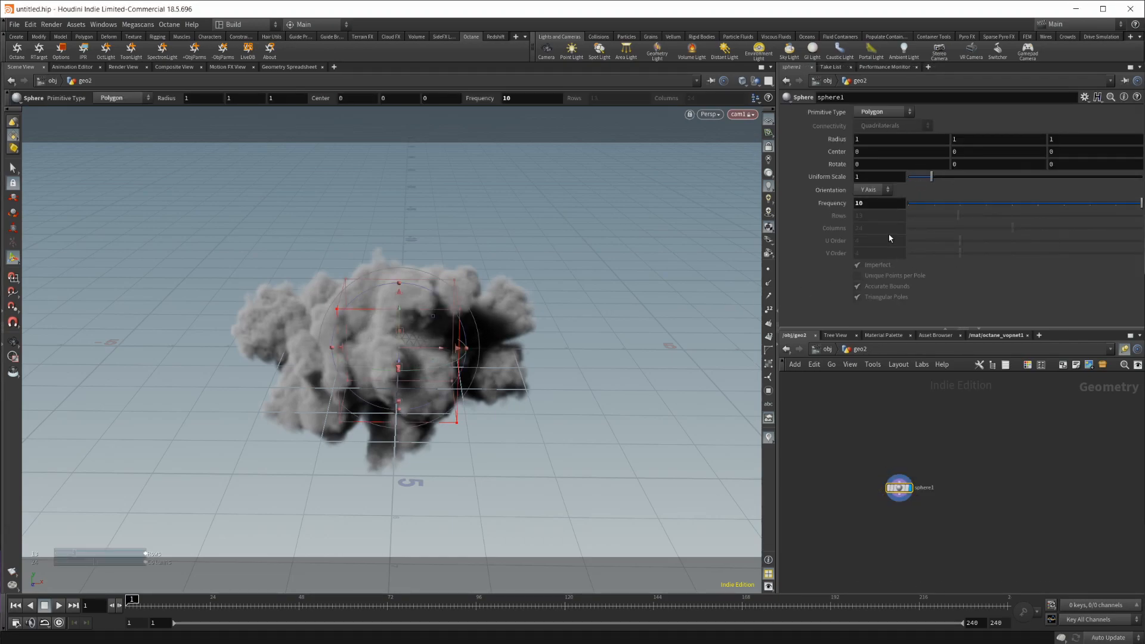
pyautogui.press('u')
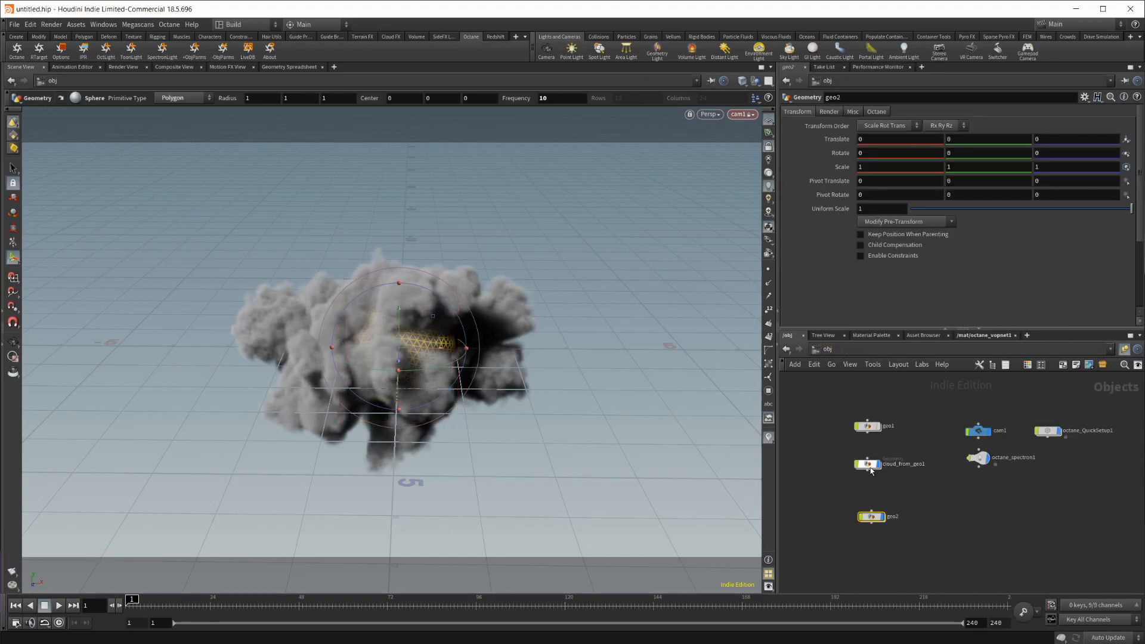
# Create a second Octane Material Builder, octane_vopnet2, in /mat and dive into it.
pyautogui.click(980, 335)
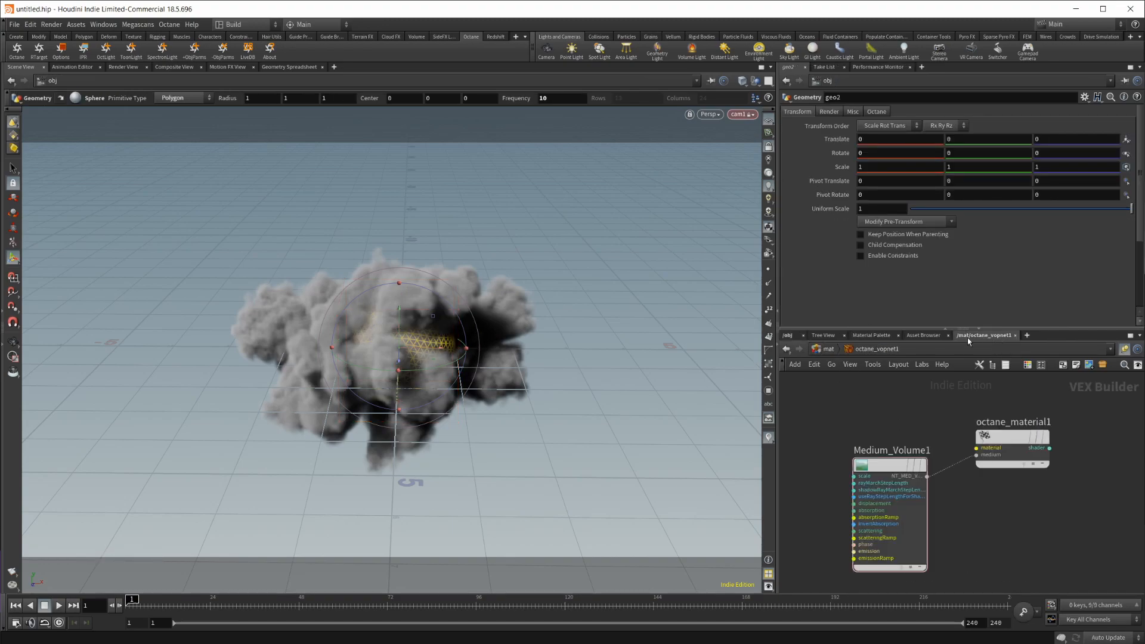
pyautogui.click(824, 349)
pyautogui.moveTo(921, 483); pyautogui.dragTo(935, 403)
pyautogui.press('Tab')
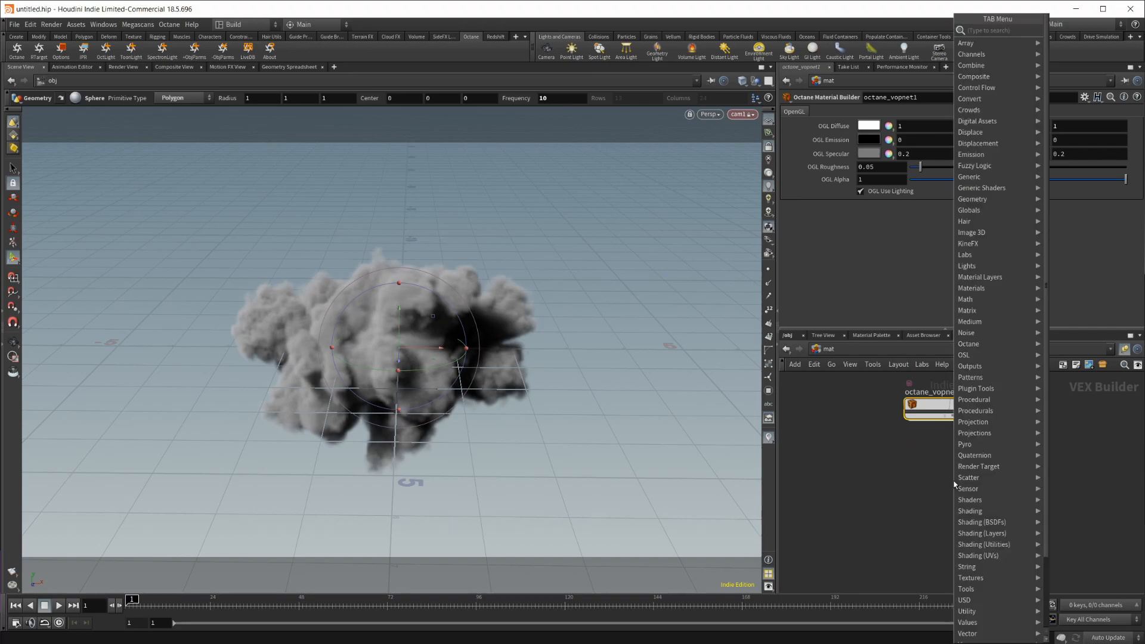
pyautogui.write('null')
pyautogui.press('Return')
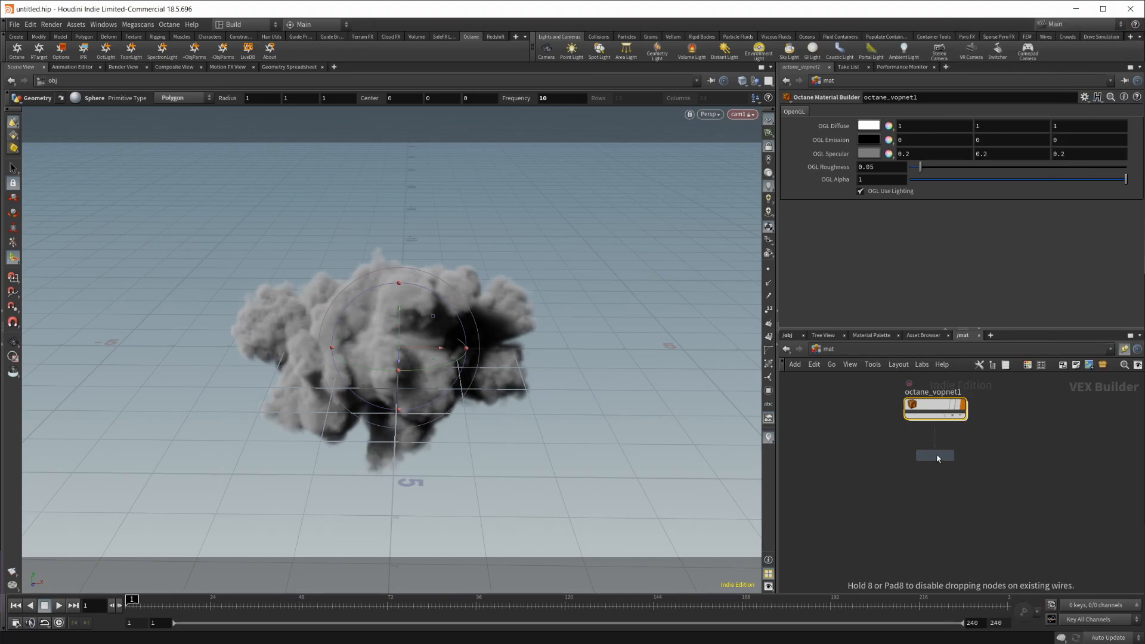
pyautogui.click(938, 458)
pyautogui.doubleClick(935, 469)
# Add Material_Universal1 and wire it into octane_material1's material input.
pyautogui.press('Tab')
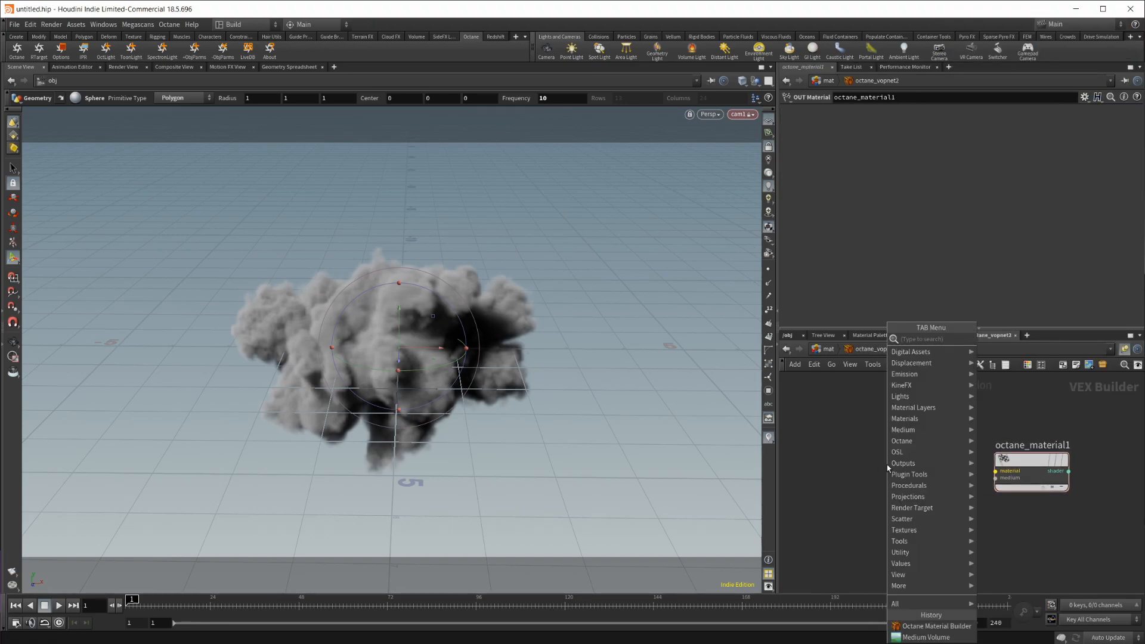
pyautogui.write('uni')
pyautogui.press('Return')
pyautogui.click(886, 464)
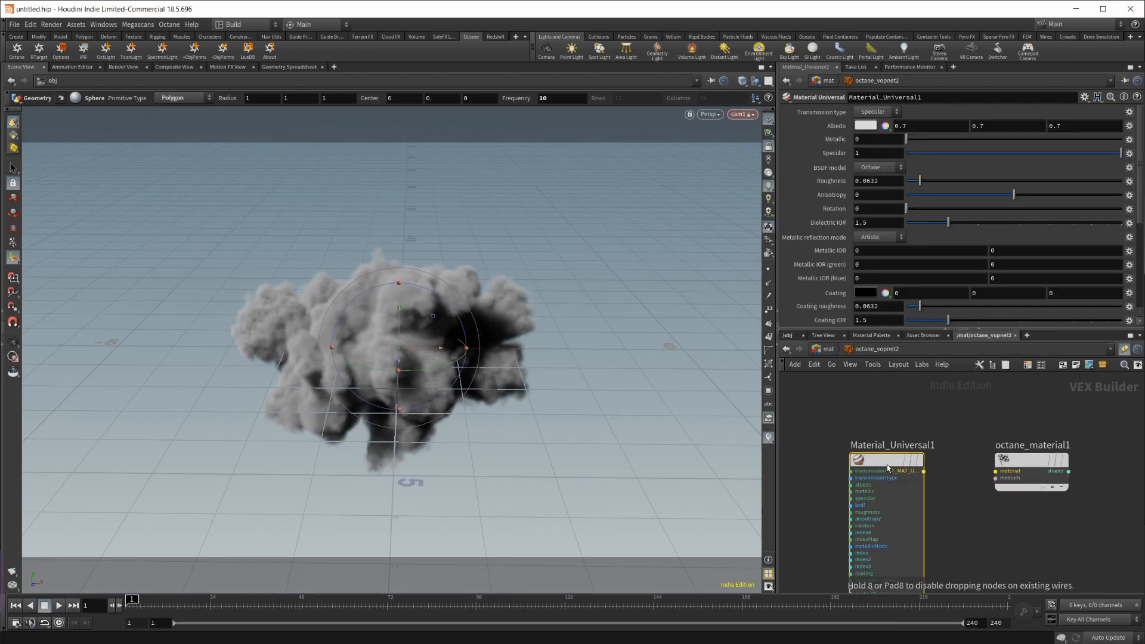
pyautogui.click(924, 471)
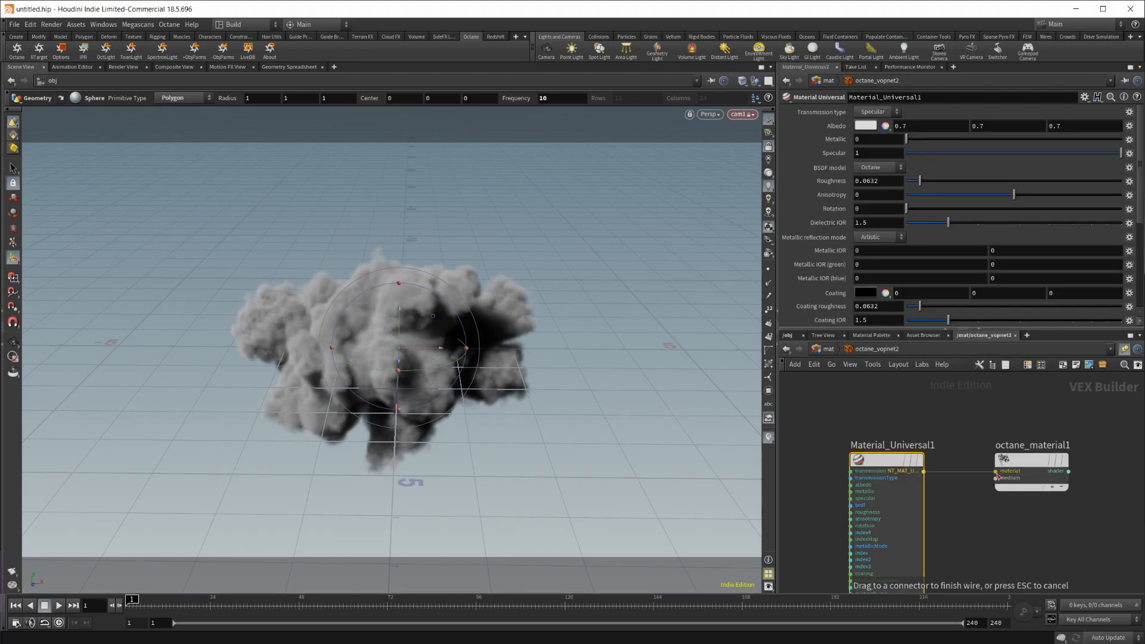
pyautogui.click(997, 477)
# Add material1 after sphere1 in geo2 and make it the displayed output.
pyautogui.click(790, 334)
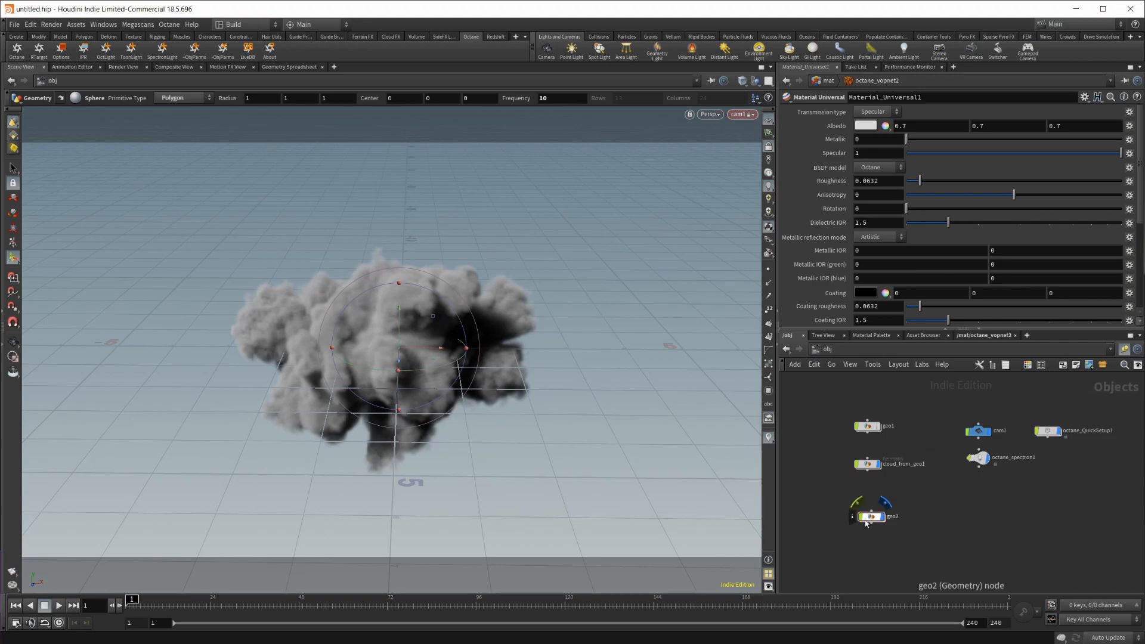
pyautogui.doubleClick(866, 520)
pyautogui.press('Tab')
pyautogui.write('sph')
pyautogui.press('Return')
pyautogui.click(892, 521)
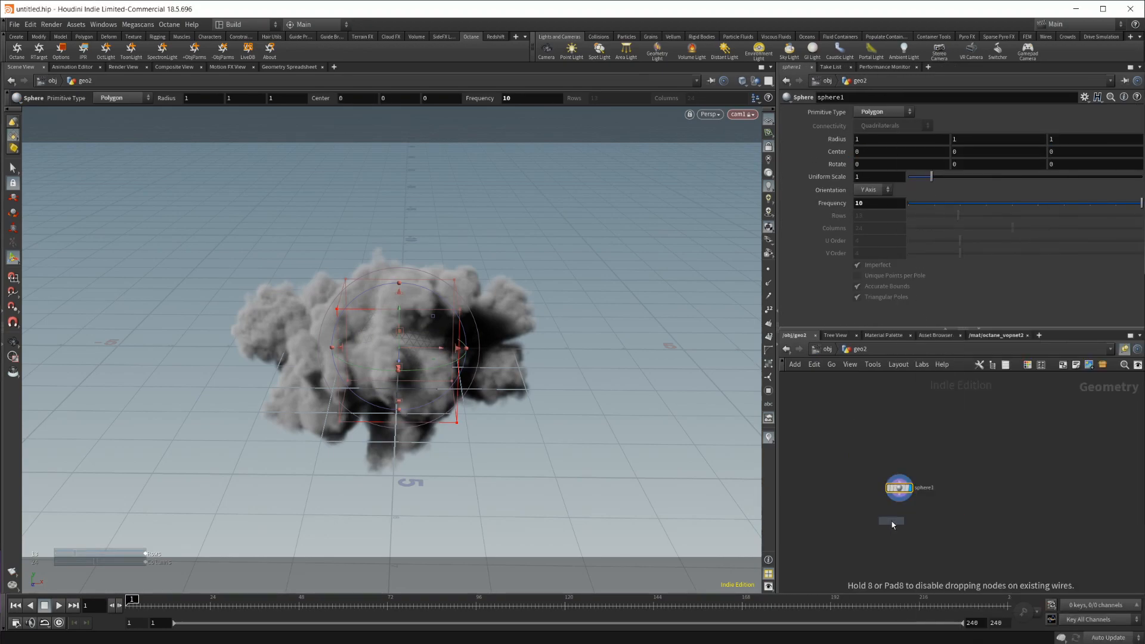
pyautogui.press('Tab')
pyautogui.write('mat')
pyautogui.press('Return')
pyautogui.click(891, 524)
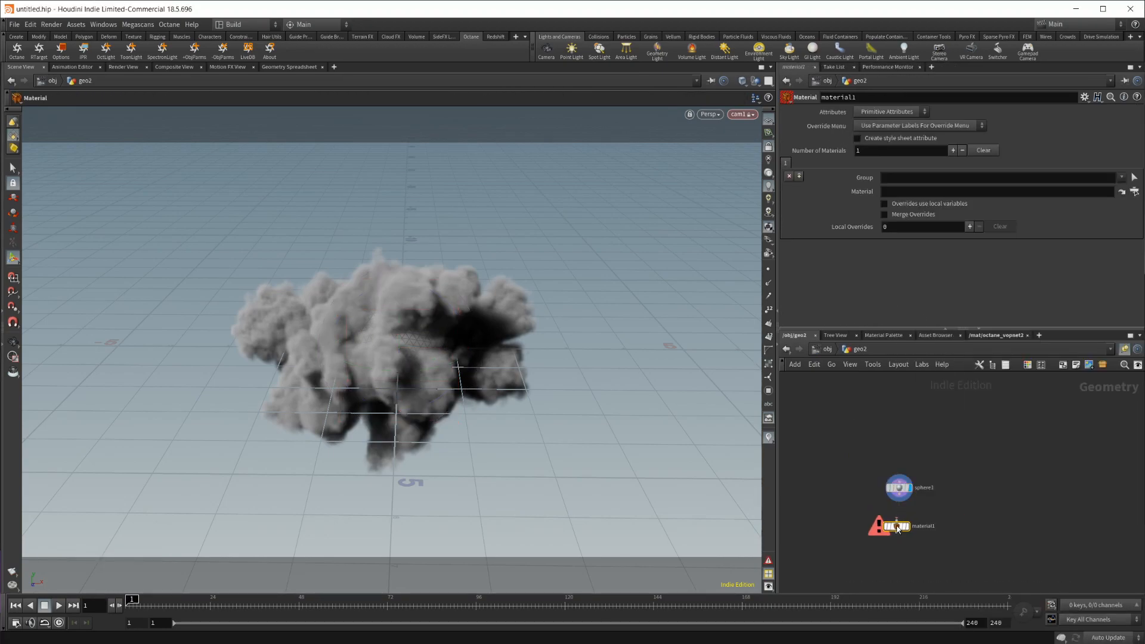
pyautogui.click(898, 487)
pyautogui.click(882, 527)
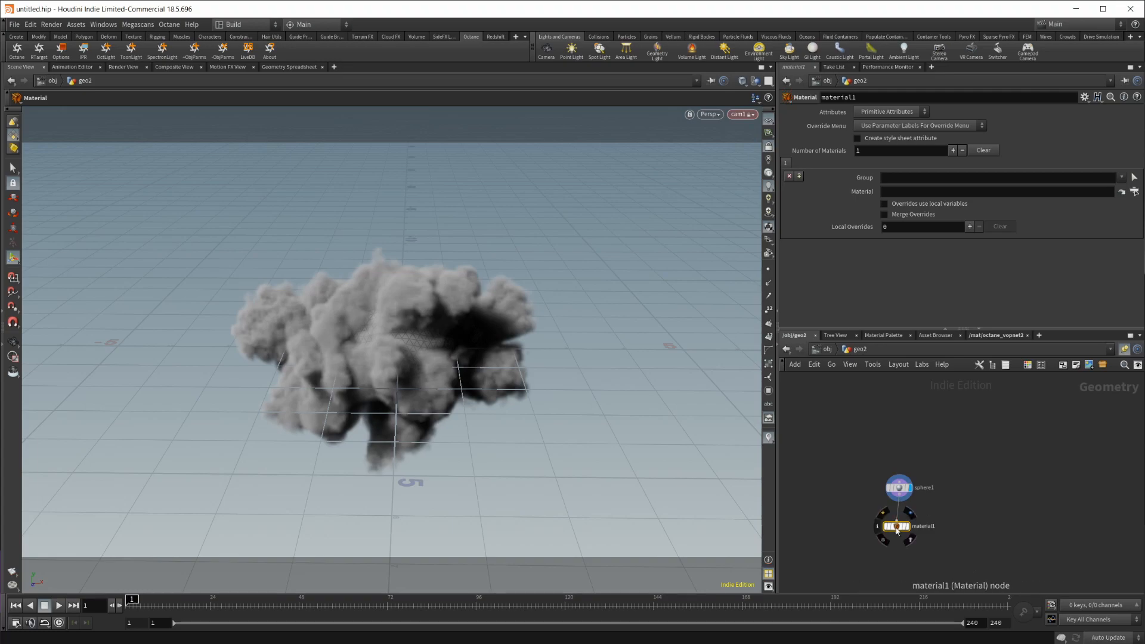
# Assign /mat/octane_vopnet2 as the sphere's material, then enter cloud_from_geo1.
pyautogui.click(1132, 192)
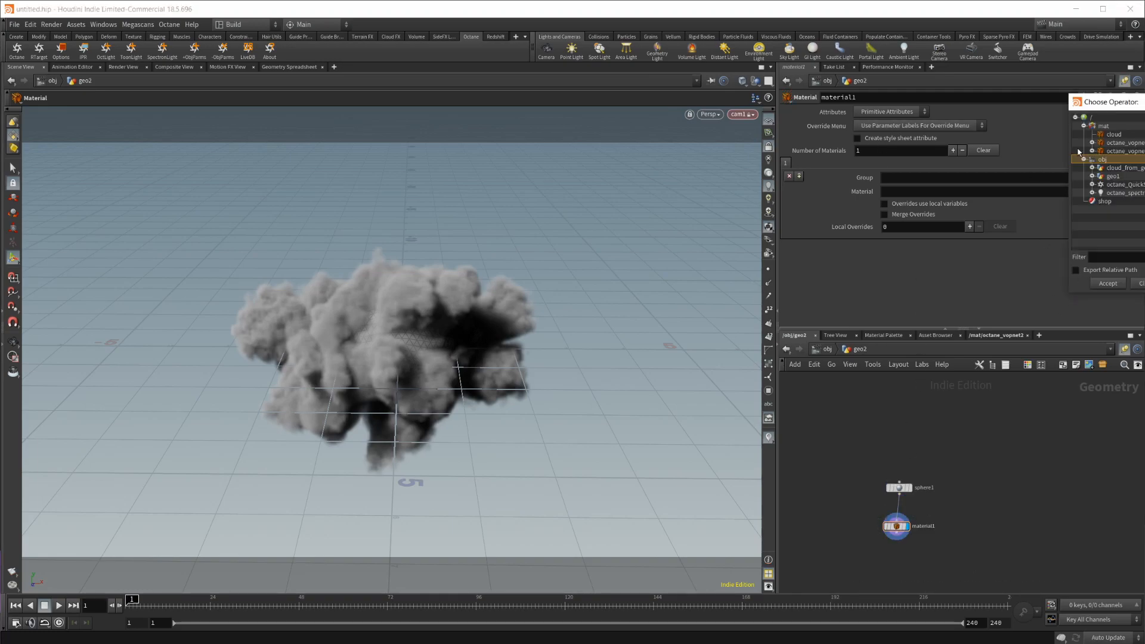
pyautogui.doubleClick(1127, 151)
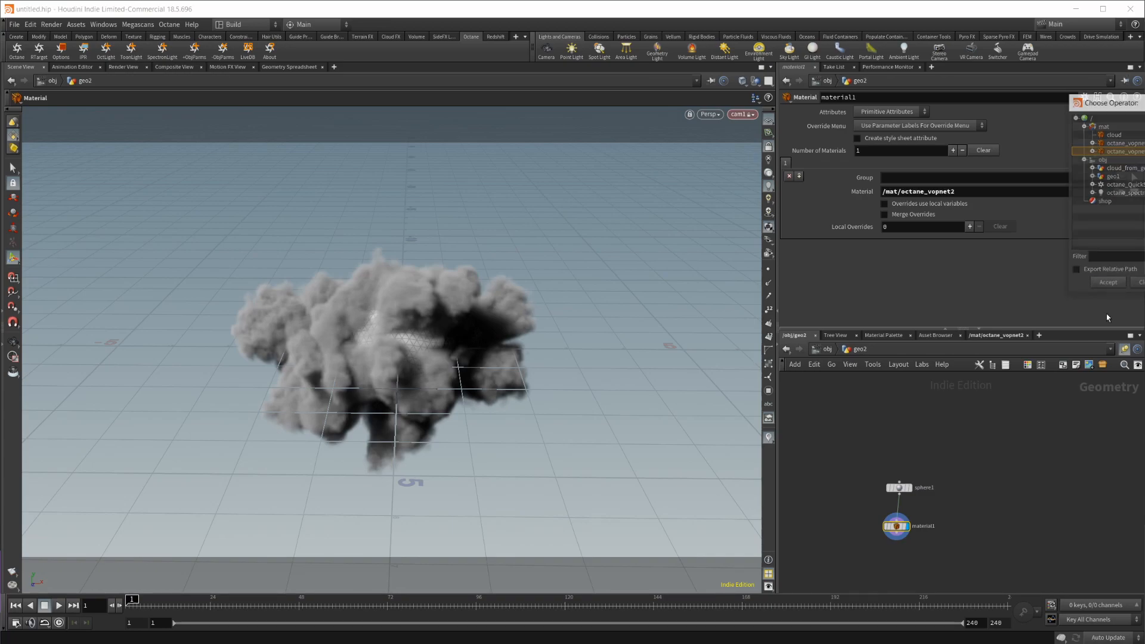
pyautogui.click(841, 350)
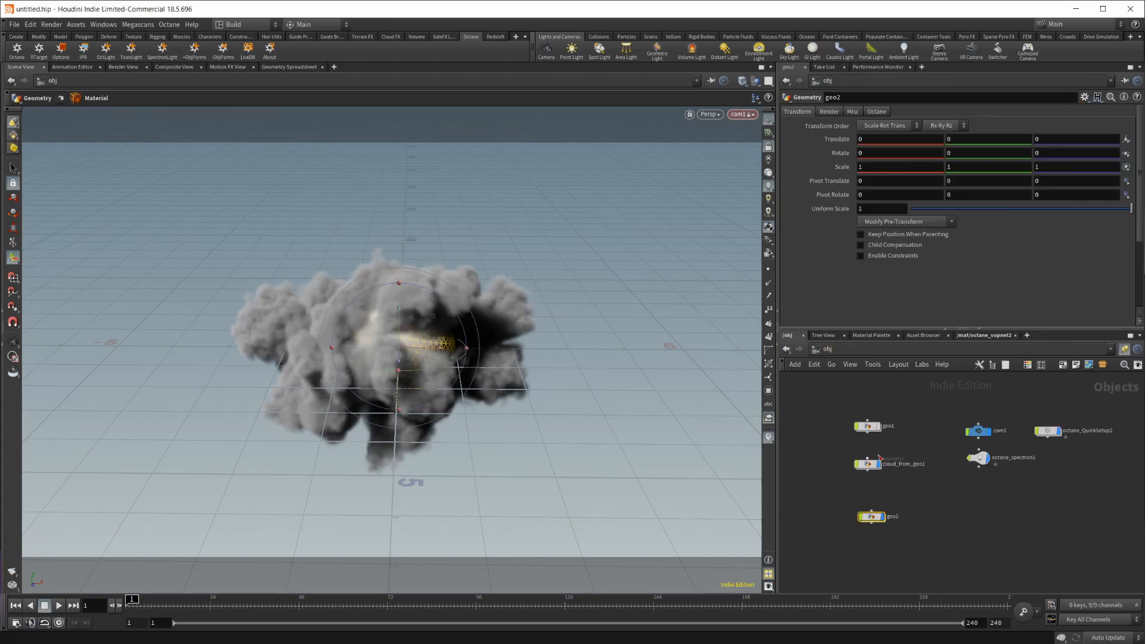
# Add transform1 after material1, display it, and move the cloud left of the sphere.
pyautogui.moveTo(947, 522); pyautogui.dragTo(835, 471, button='middle')
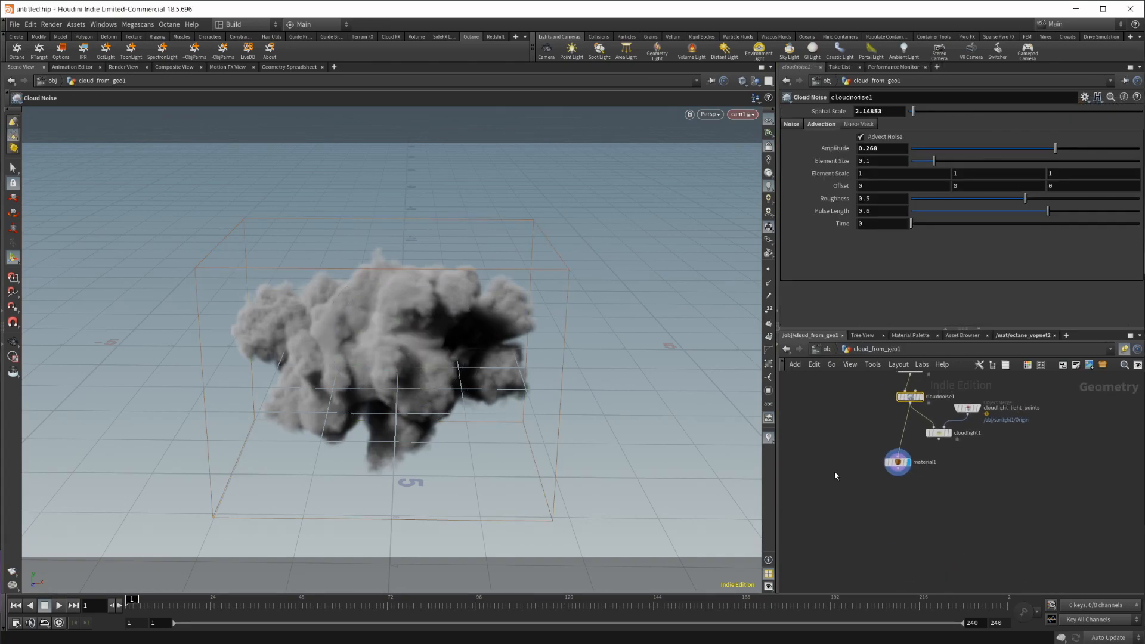
pyautogui.press('Tab')
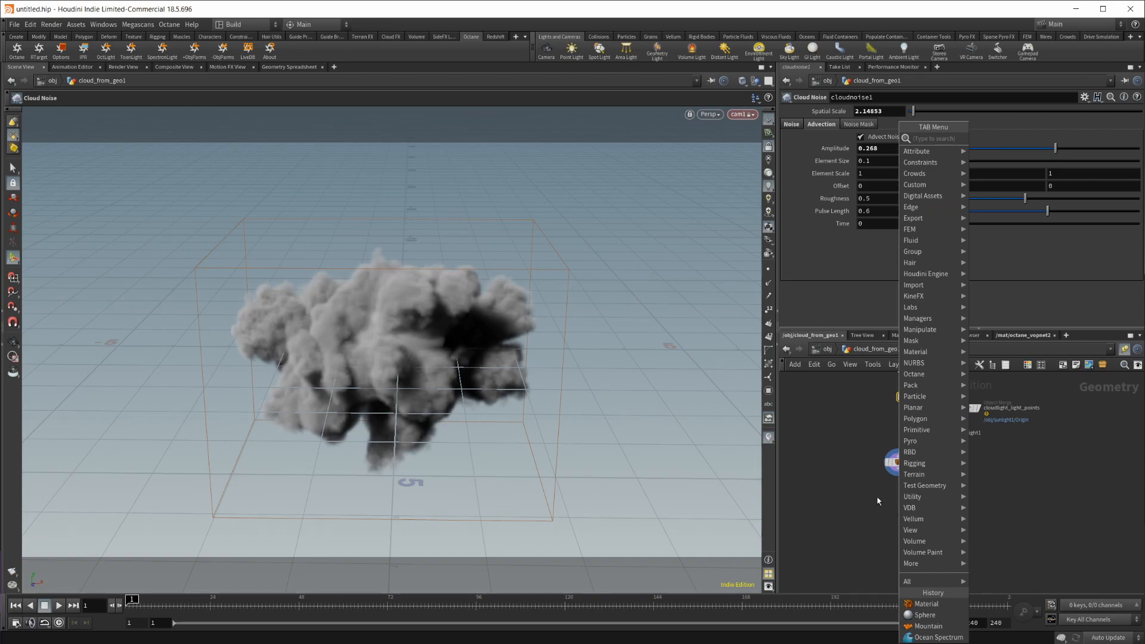
pyautogui.write('null')
pyautogui.press('Return')
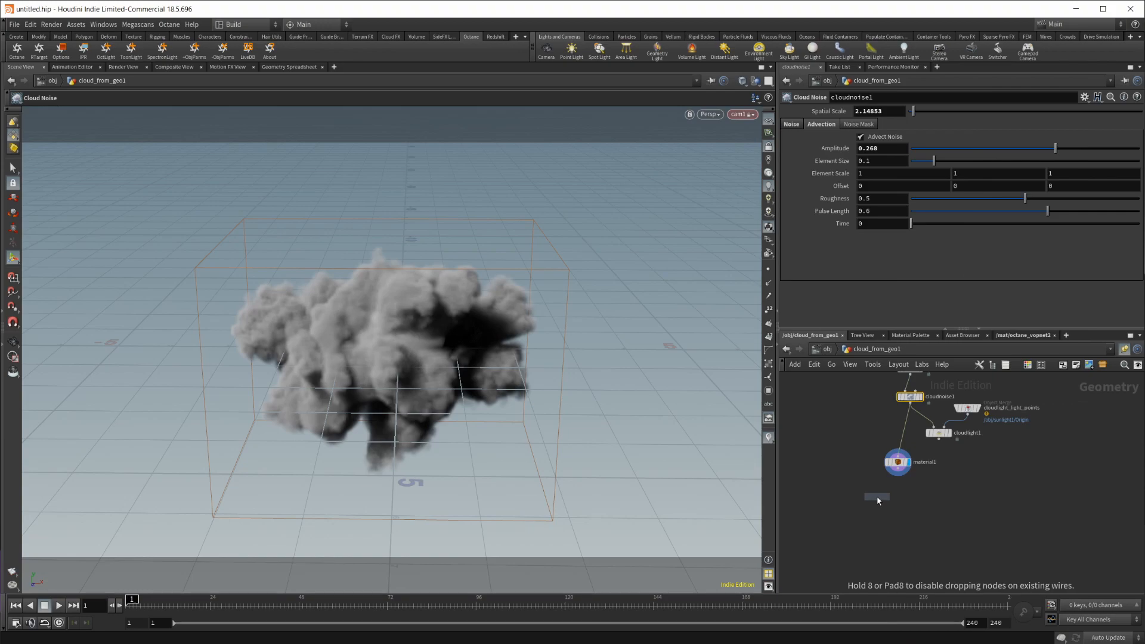
pyautogui.click(877, 499)
pyautogui.scroll(2, 877, 500)
pyautogui.moveTo(861, 495); pyautogui.dragTo(879, 517)
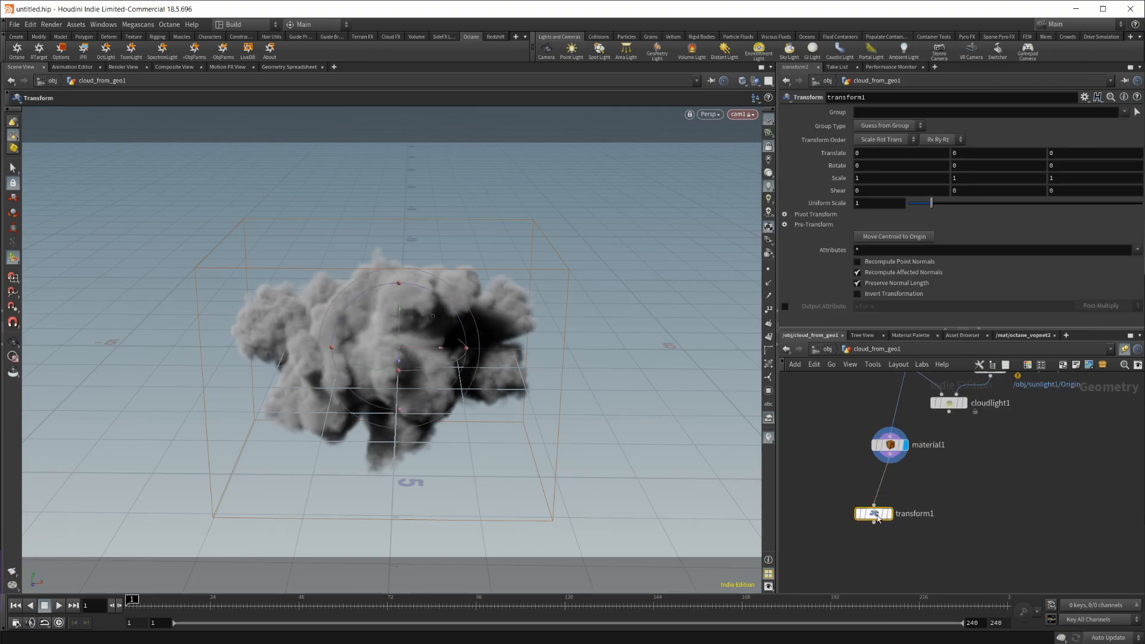
pyautogui.click(885, 514)
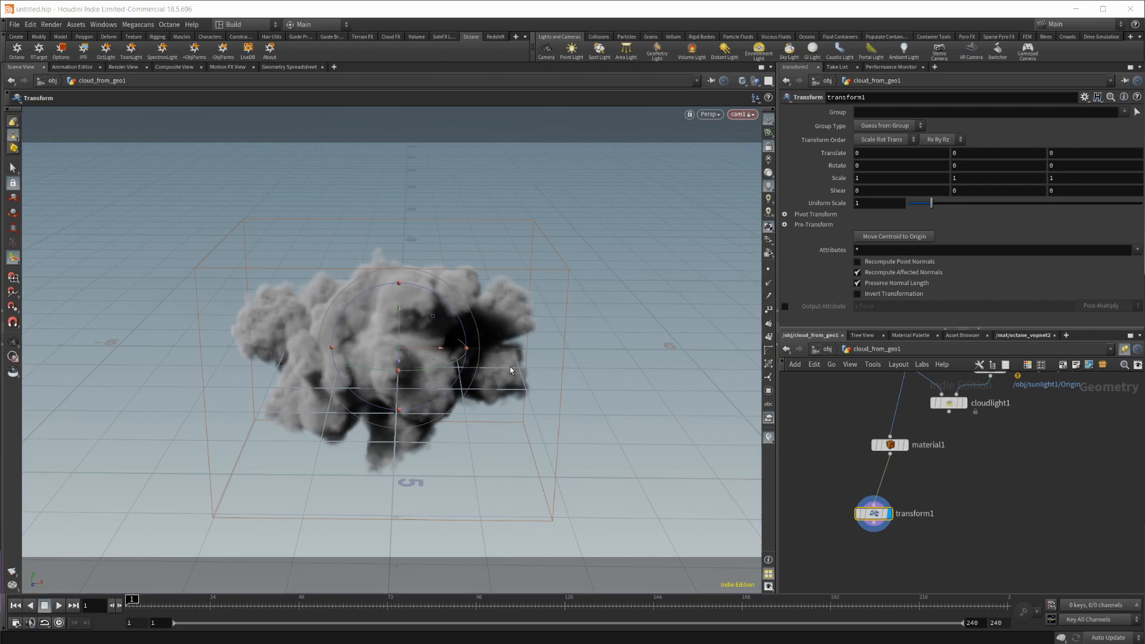
pyautogui.scroll(-3, 510, 369)
pyautogui.moveTo(491, 383)
pyautogui.mouseDown()
pyautogui.moveTo(338, 377)
pyautogui.moveTo(305, 339)
pyautogui.moveTo(312, 355)
pyautogui.moveTo(332, 358)
pyautogui.mouseUp()
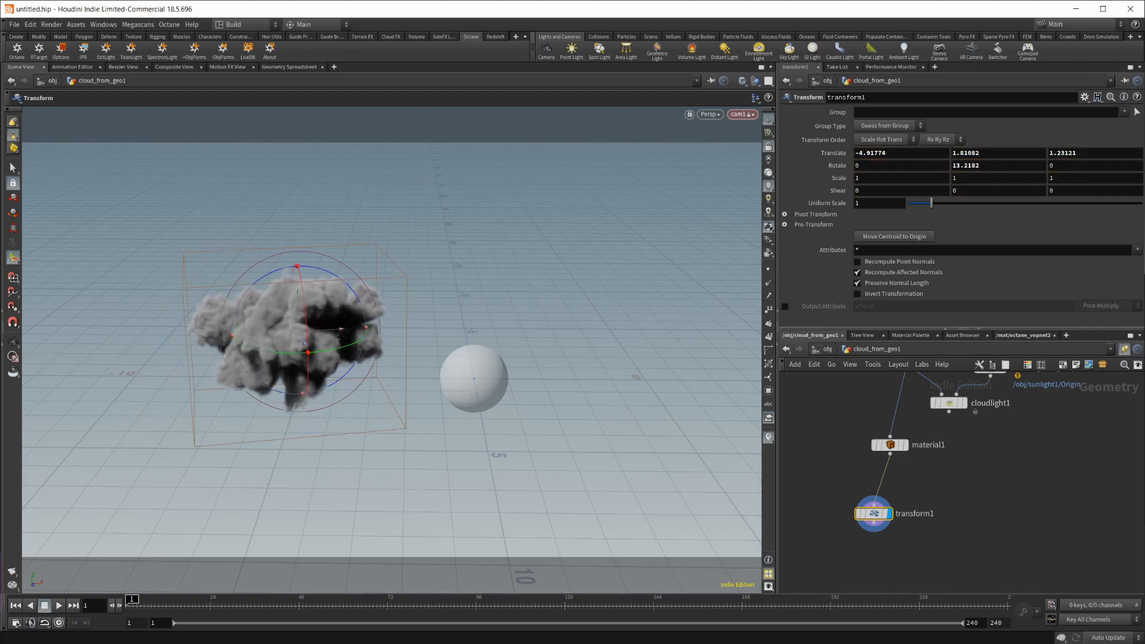
# Reload the Octane IPR render to show the cloud beside the sphere.
pyautogui.hotkey('alt', 'Tab')
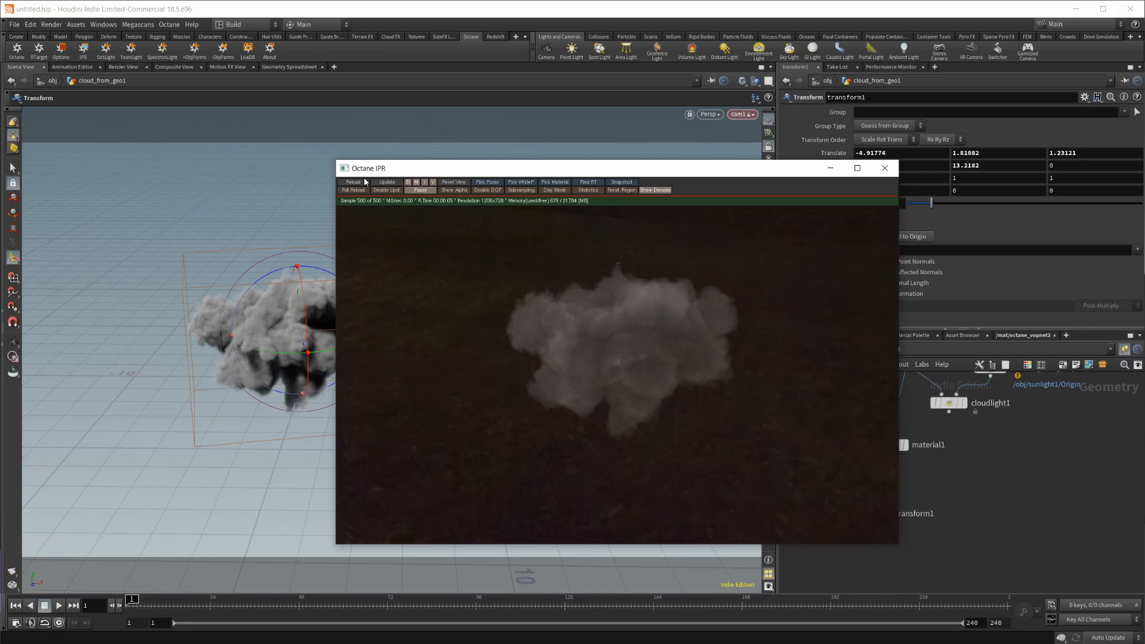
pyautogui.click(432, 191)
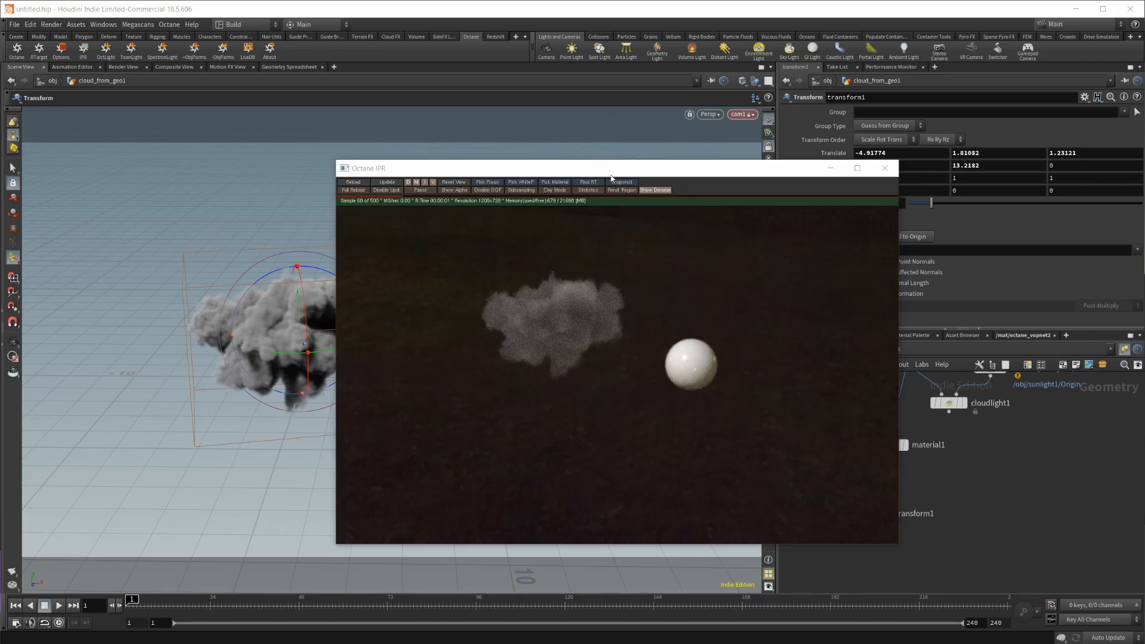
pyautogui.moveTo(596, 170); pyautogui.dragTo(358, 124)
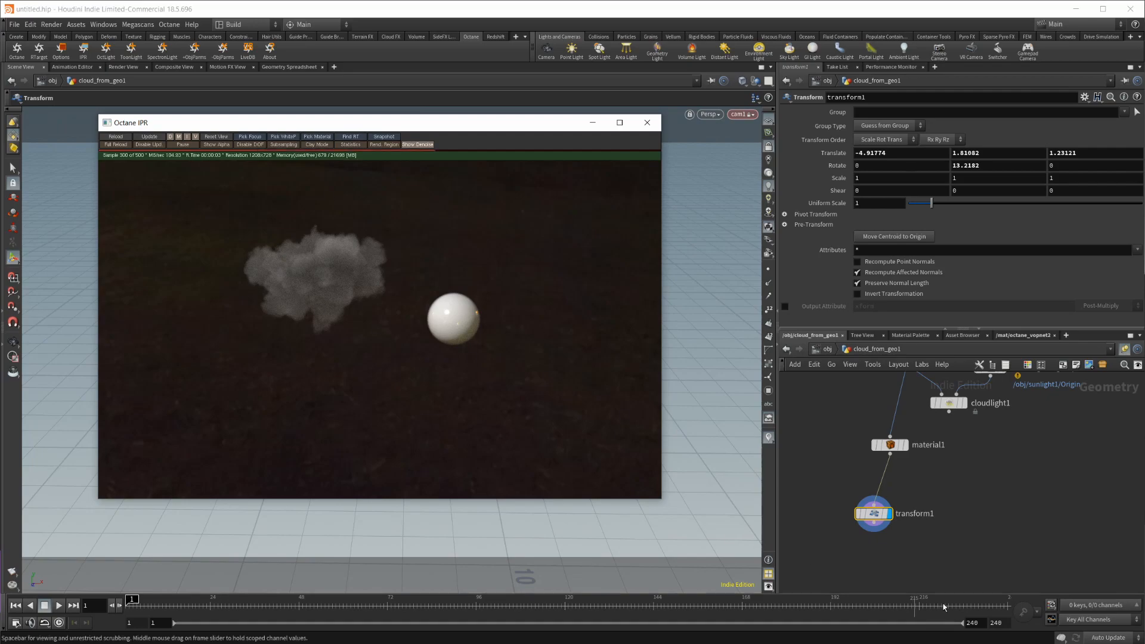
pyautogui.moveTo(926, 435); pyautogui.dragTo(909, 463, button='middle')
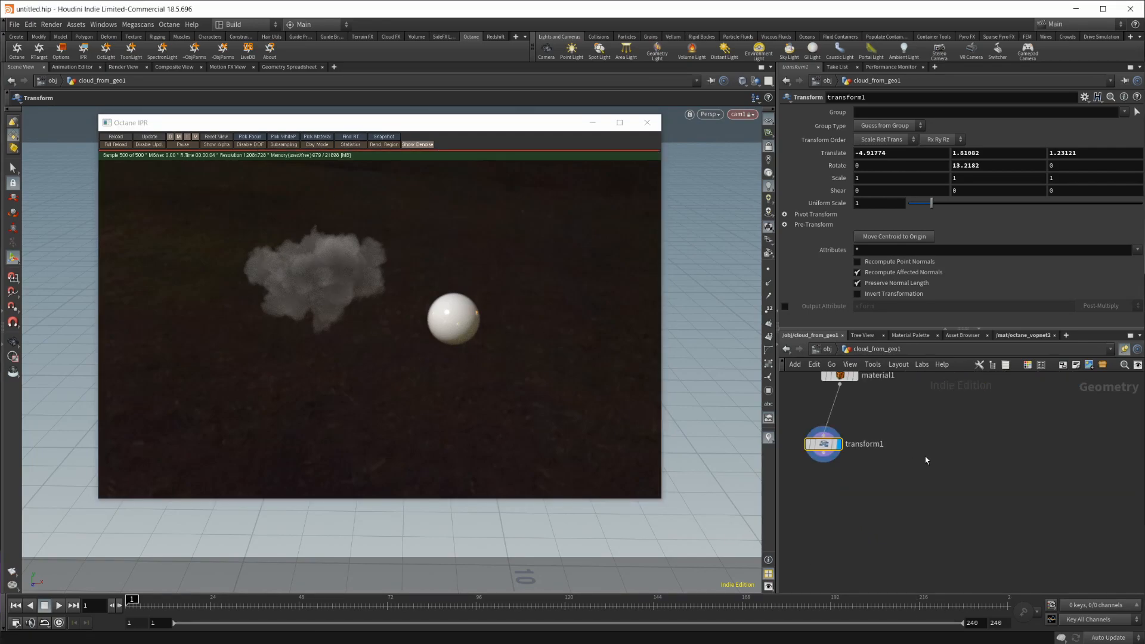
pyautogui.scroll(-2, 925, 456)
pyautogui.moveTo(905, 453)
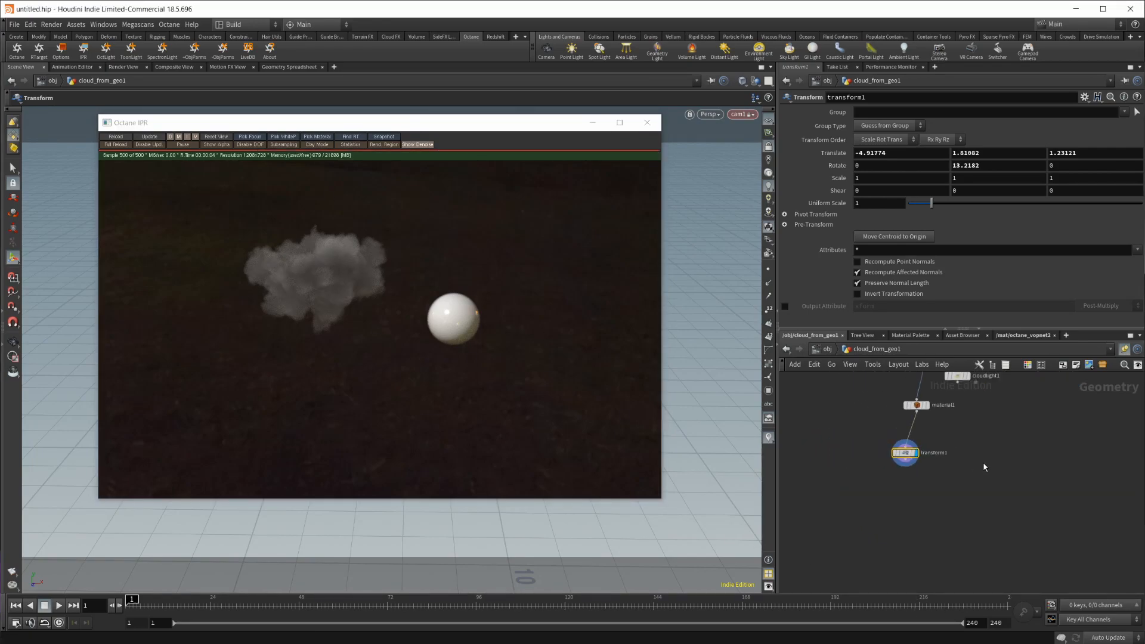
# Duplicate transform1 as transform2 and place a rotated cloud copy right of the sphere.
pyautogui.rightClick(959, 466)
pyautogui.press('Escape')
pyautogui.keyDown('alt'); pyautogui.moveTo(901, 455); pyautogui.dragTo(962, 455); pyautogui.keyUp('alt')
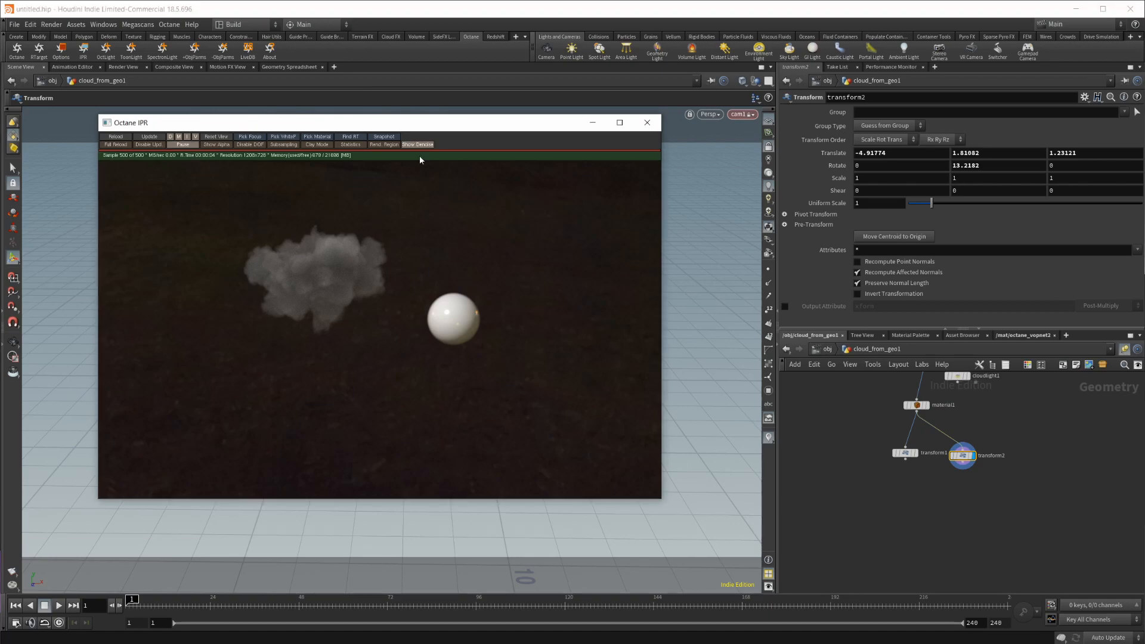
pyautogui.moveTo(420, 123); pyautogui.dragTo(1136, 141)
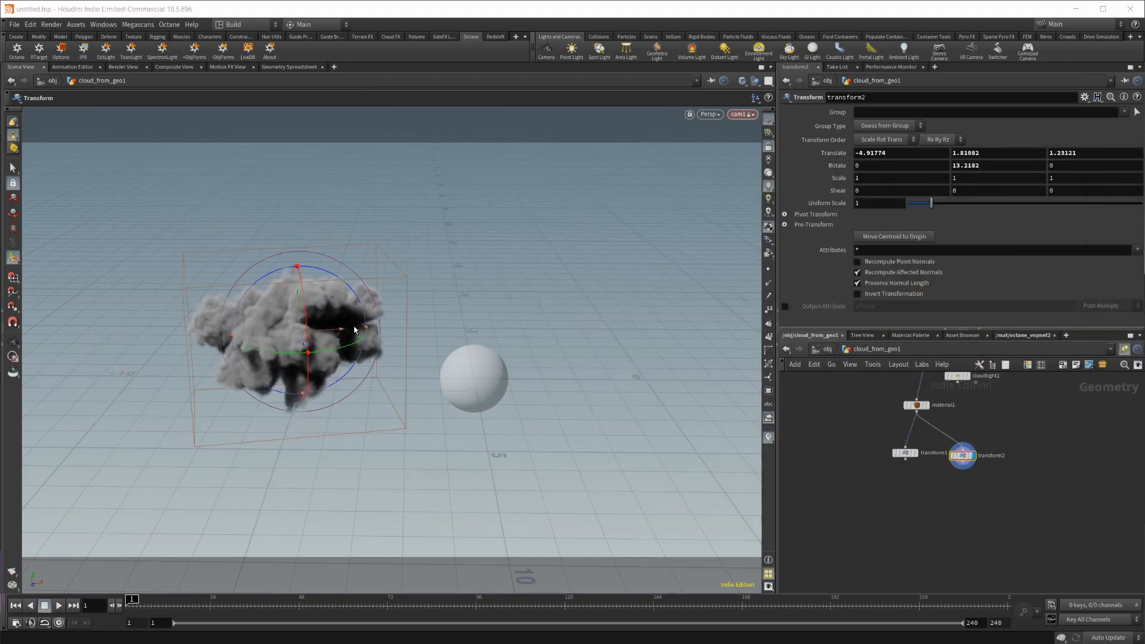
pyautogui.moveTo(343, 333); pyautogui.dragTo(695, 357)
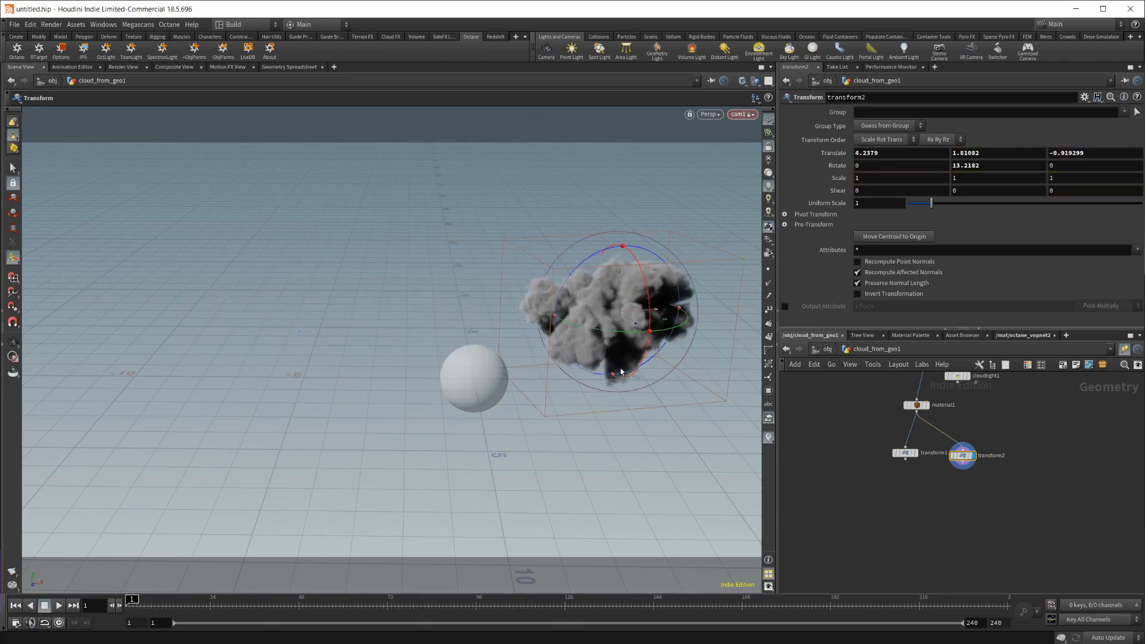
pyautogui.moveTo(611, 333)
pyautogui.mouseDown()
pyautogui.moveTo(626, 268)
pyautogui.moveTo(644, 358)
pyautogui.mouseUp()
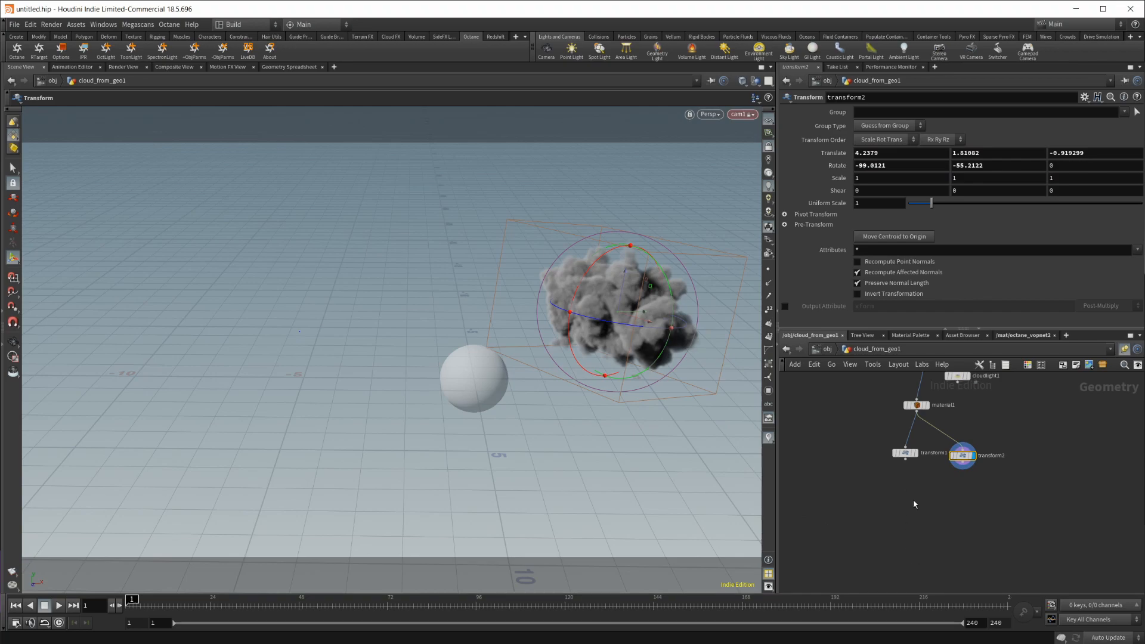
pyautogui.press('Tab')
pyautogui.write('merg')
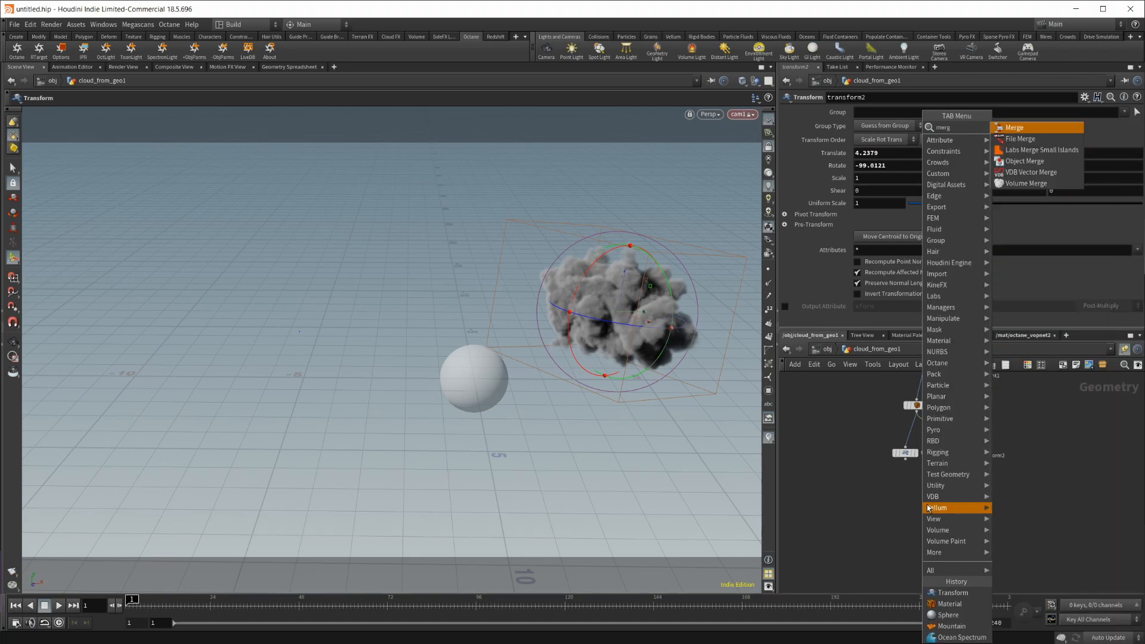
# Merge transform1 and transform2 into merge1 and make it the displayed output.
pyautogui.press('Return')
pyautogui.click(927, 506)
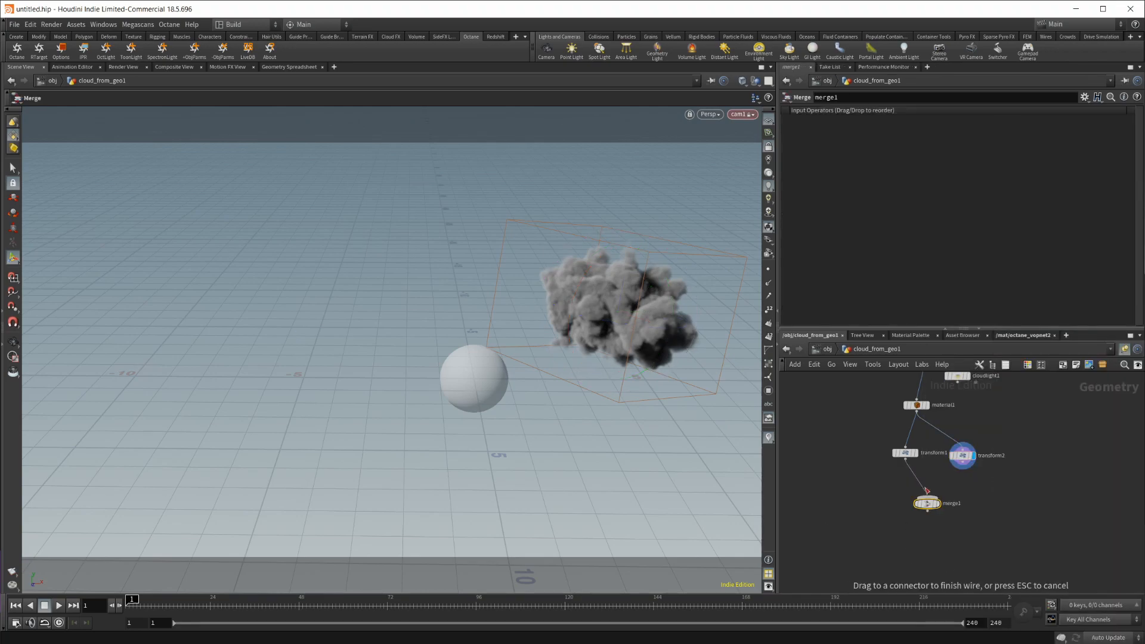
pyautogui.click(905, 458)
pyautogui.click(930, 494)
pyautogui.click(962, 463)
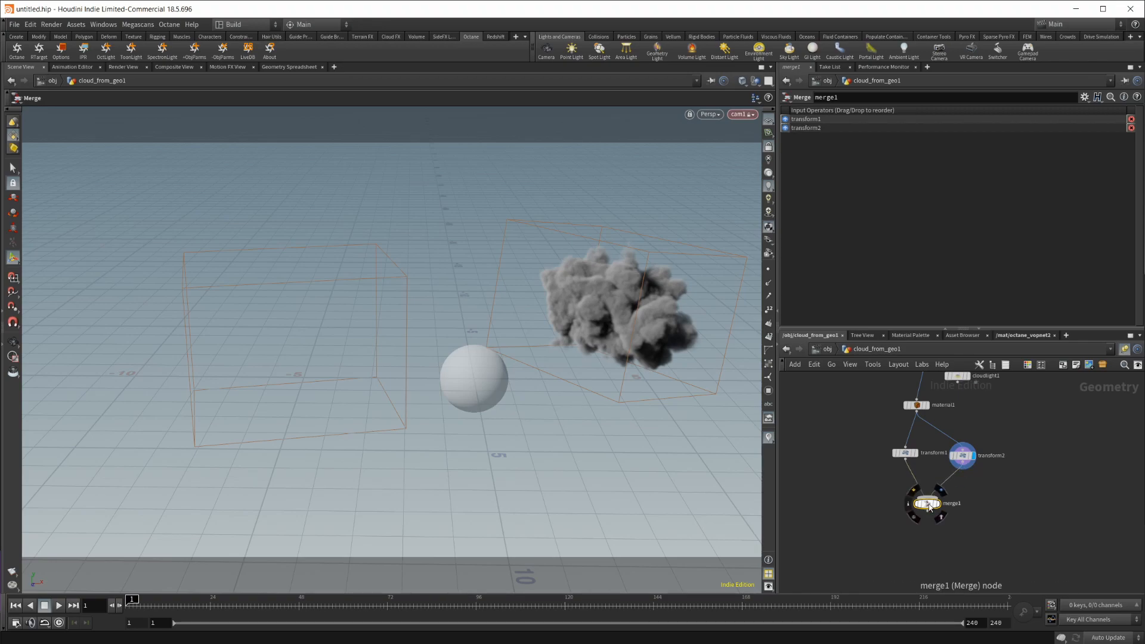
pyautogui.click(937, 503)
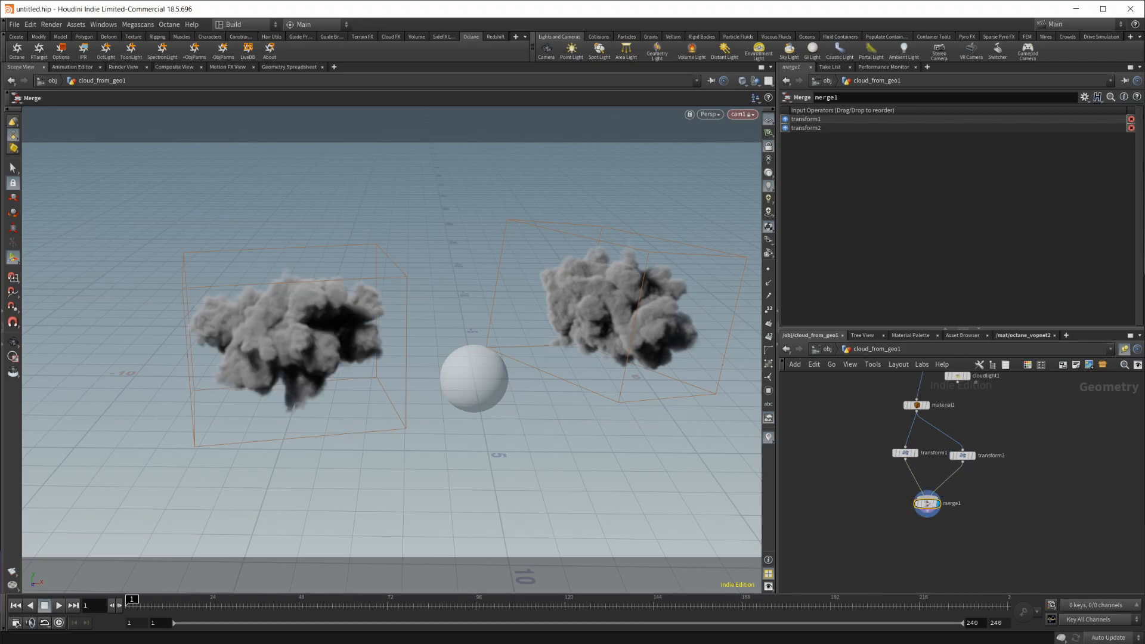
# Reload the IPR render with both clouds, turn off depth of field, and close it.
pyautogui.hotkey('alt', 'Tab')
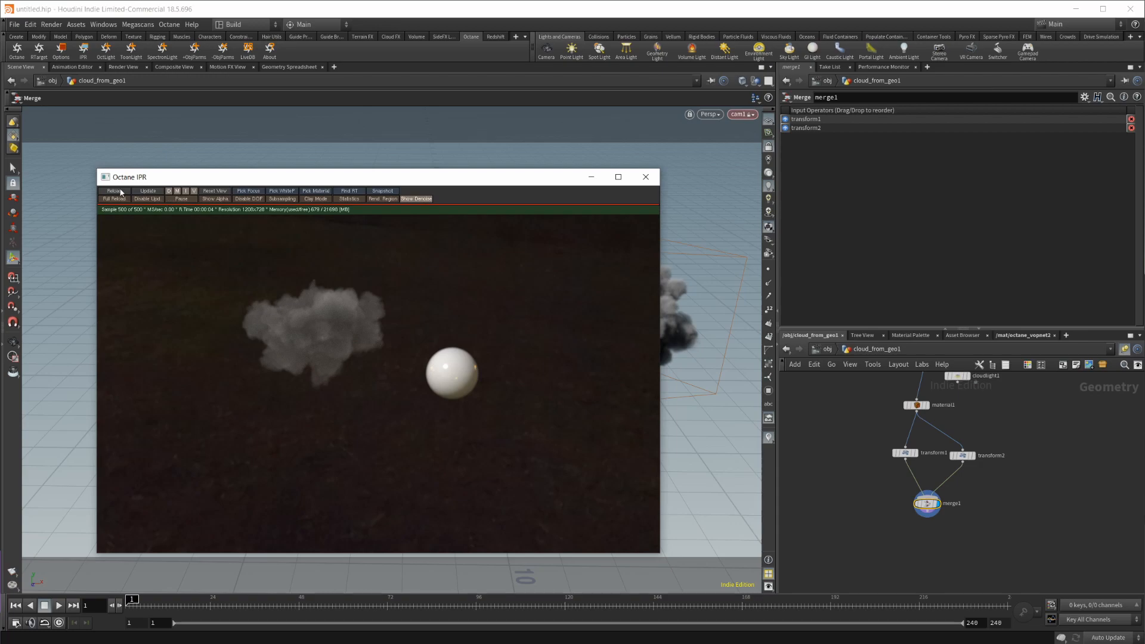
pyautogui.click(115, 191)
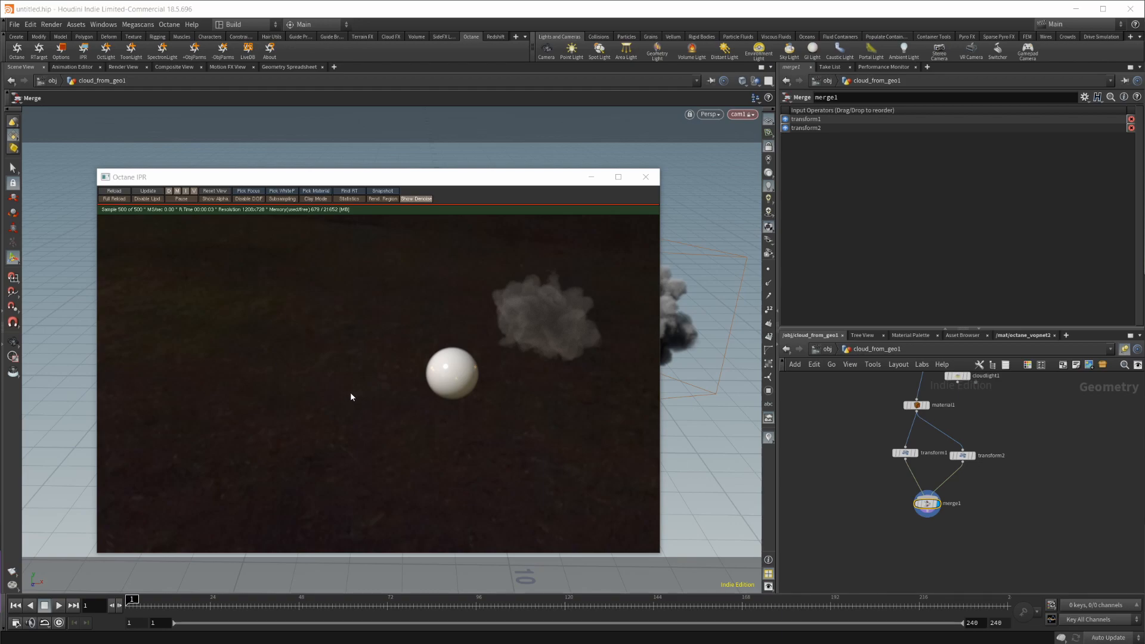
pyautogui.click(244, 199)
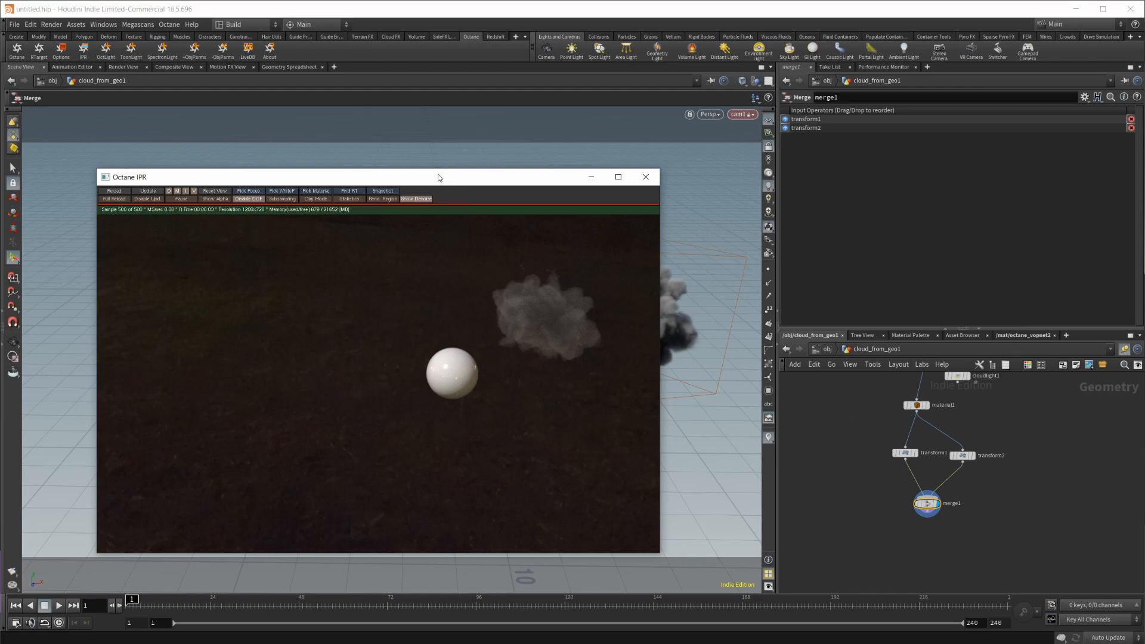
pyautogui.moveTo(439, 176)
pyautogui.mouseDown()
pyautogui.moveTo(1100, 197)
pyautogui.moveTo(385, 211)
pyautogui.mouseUp()
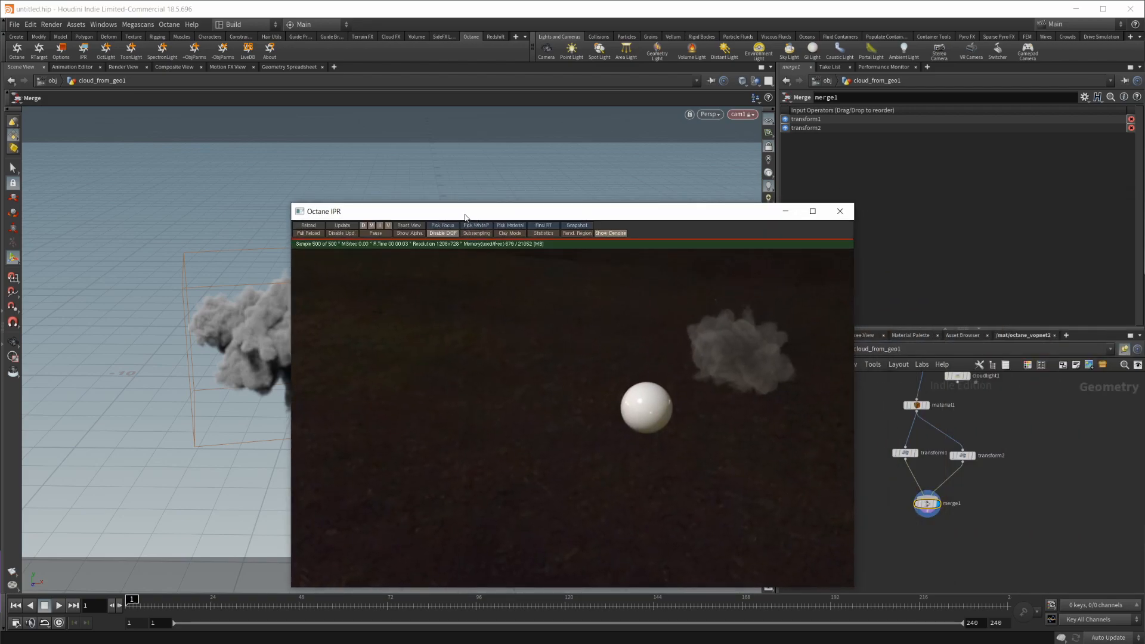
pyautogui.moveTo(465, 217); pyautogui.dragTo(424, 177)
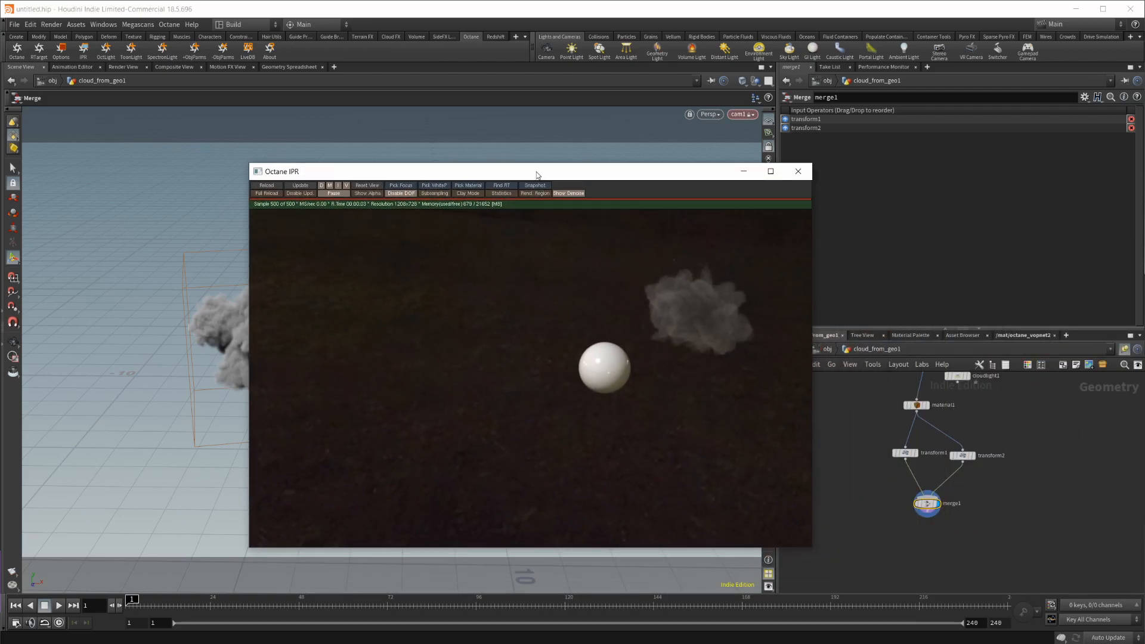
pyautogui.press('Escape')
pyautogui.scroll(3, 993, 501)
pyautogui.scroll(3, 966, 501)
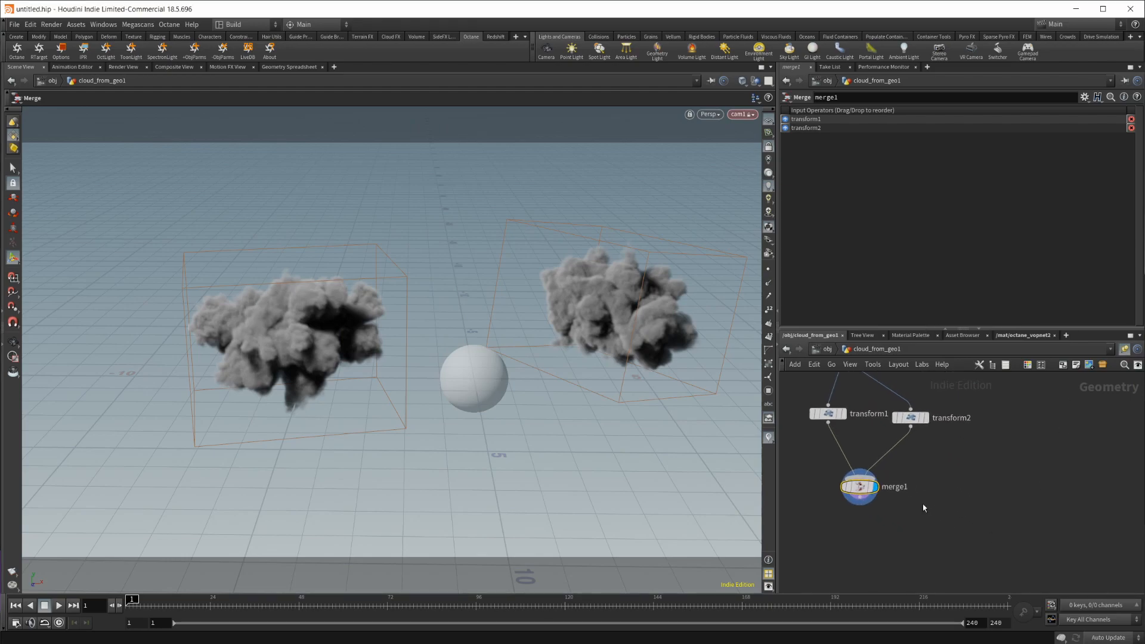
# Add a Volume Merge SOP fed by transform1 and transform2, method Add, and display it.
pyautogui.press('Tab')
pyautogui.write('vol mi')
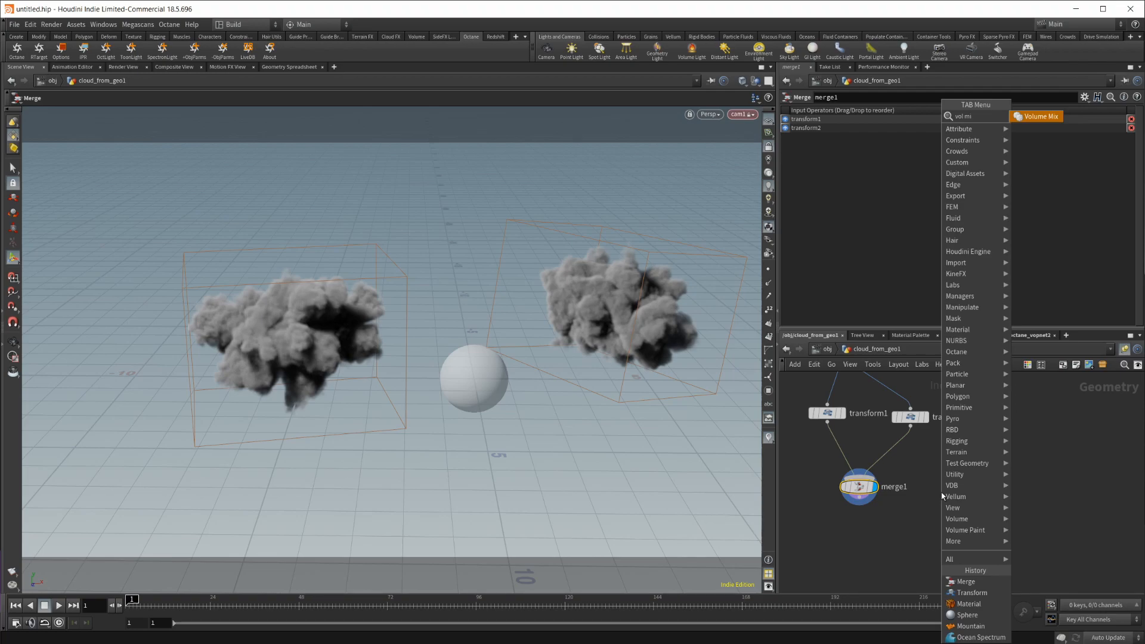
pyautogui.press('Return')
pyautogui.click(942, 495)
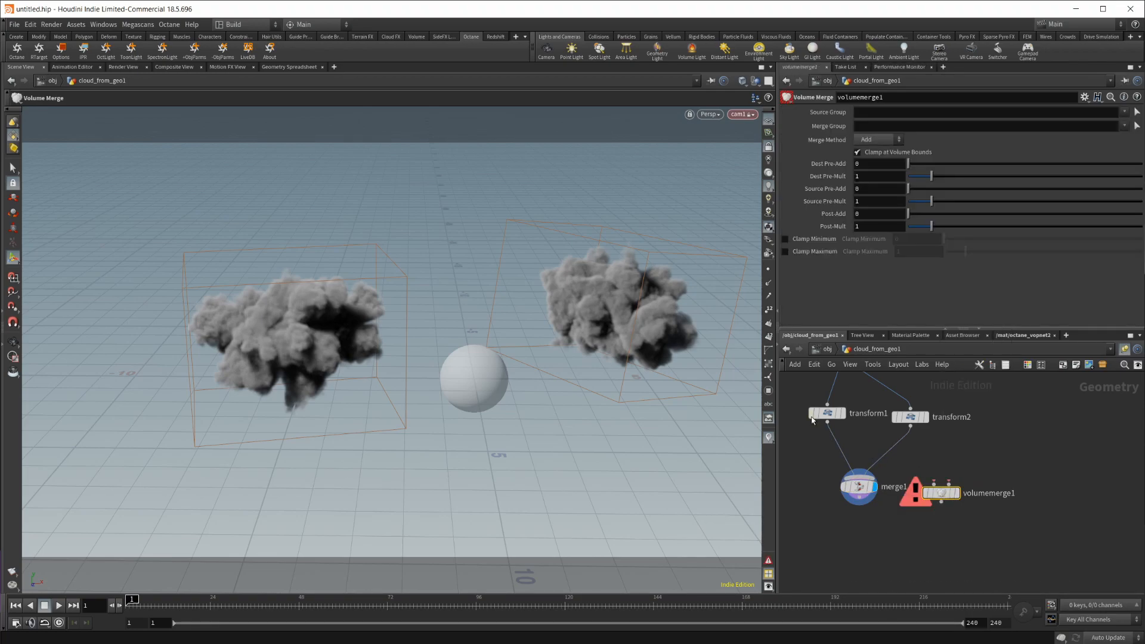
pyautogui.click(827, 422)
pyautogui.click(927, 484)
pyautogui.click(911, 424)
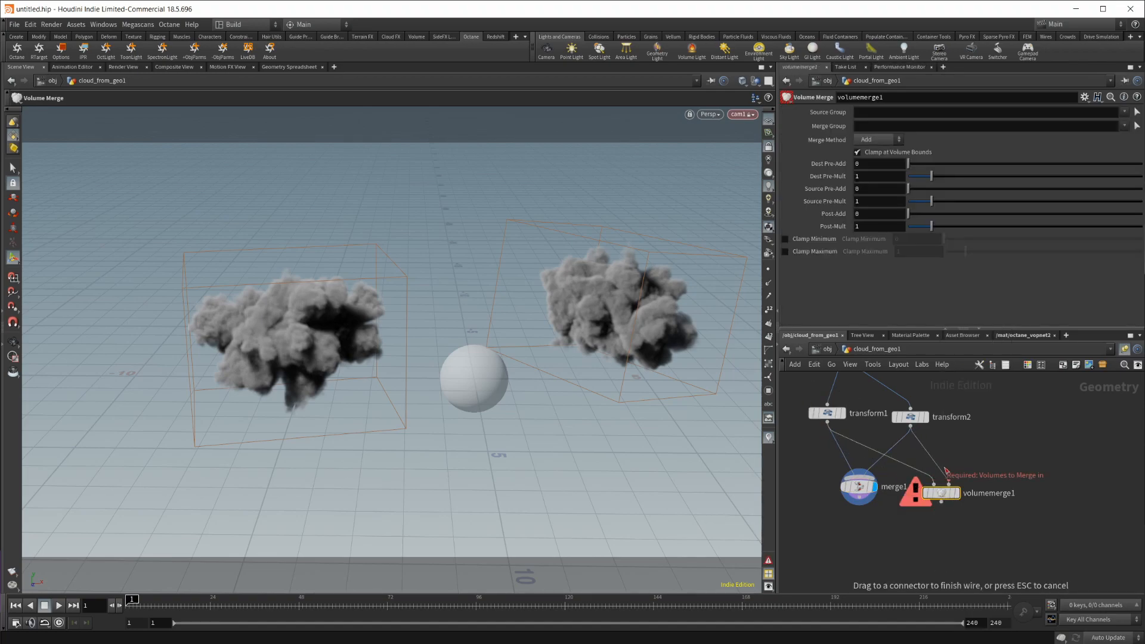
pyautogui.click(948, 483)
pyautogui.click(877, 140)
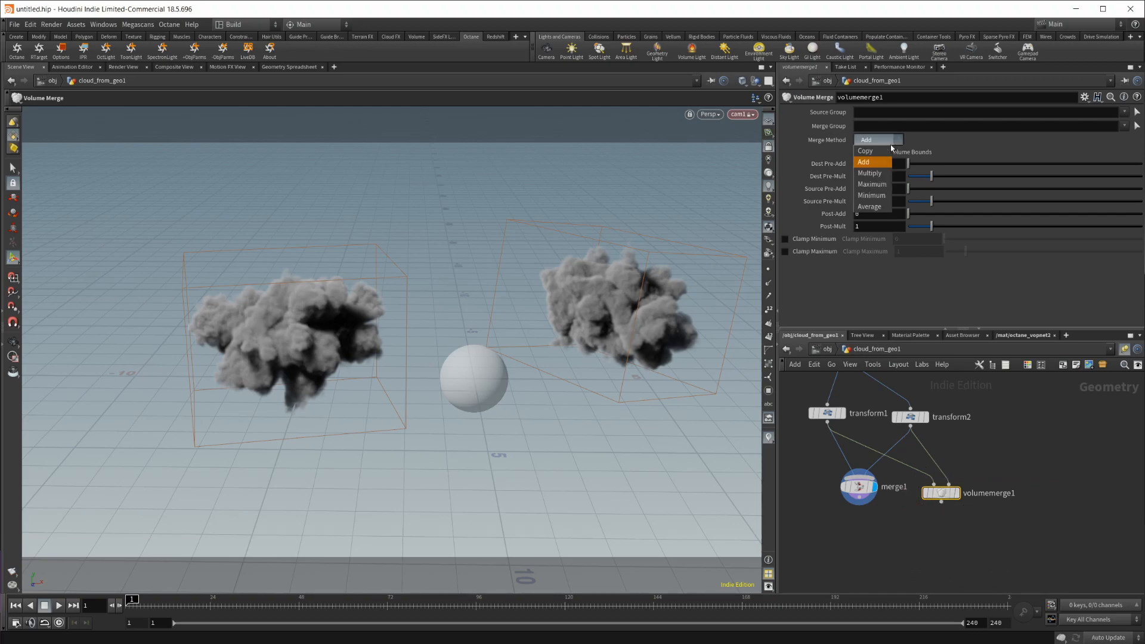
pyautogui.click(939, 143)
pyautogui.click(940, 494)
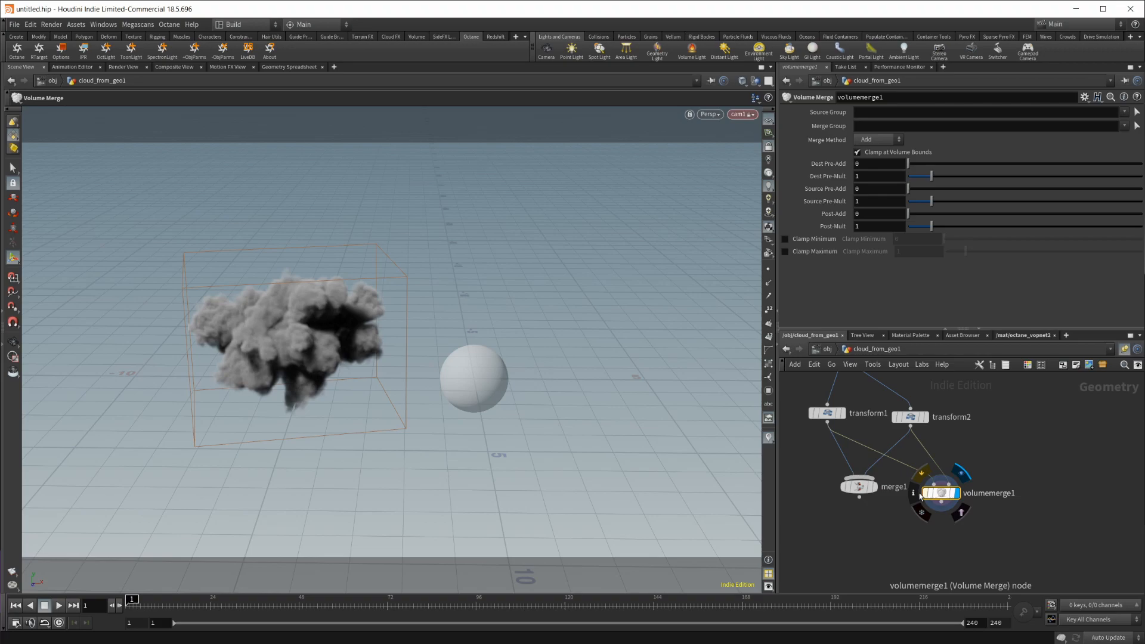
# Try Multiply and other merge methods, settle back on Add, and restart the Octane IPR render.
pyautogui.click(876, 140)
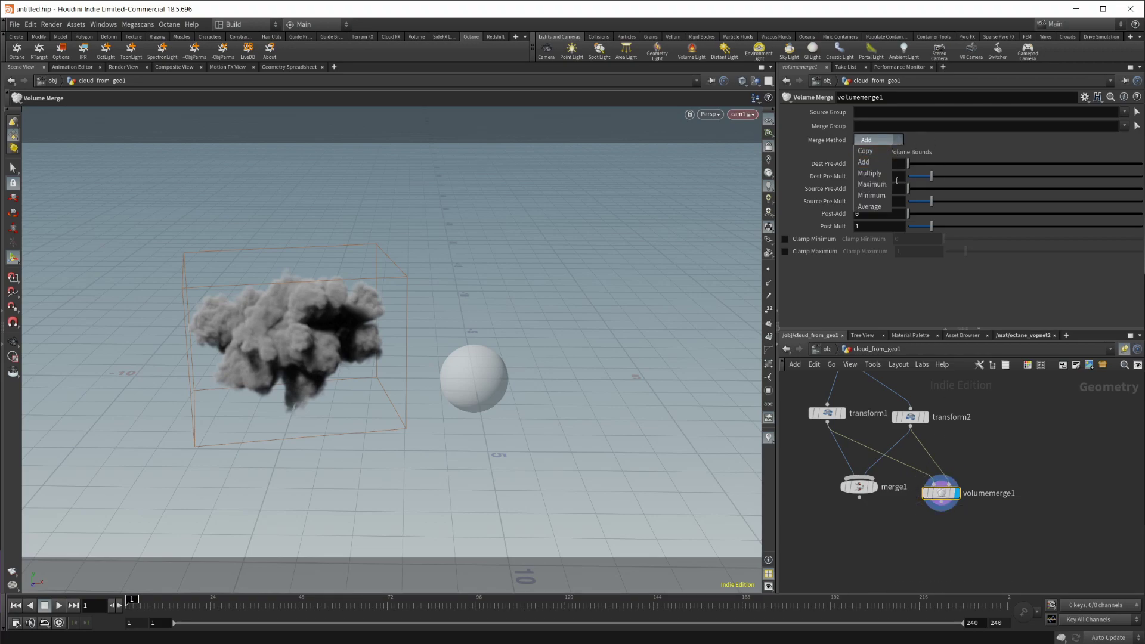
pyautogui.click(872, 173)
pyautogui.click(877, 140)
pyautogui.click(874, 163)
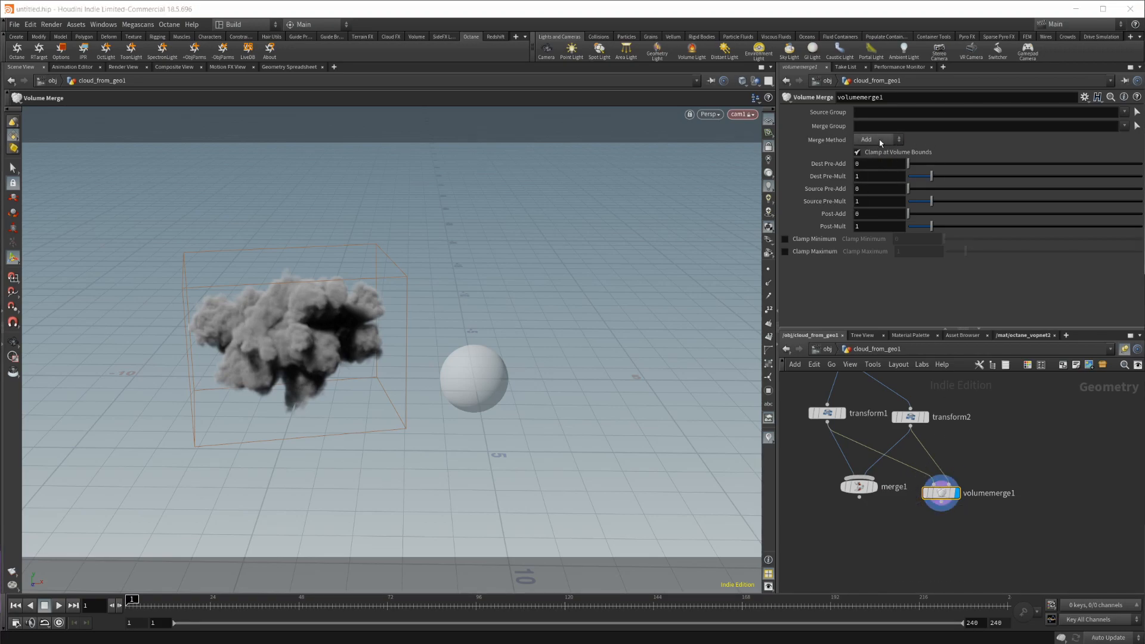
pyautogui.click(876, 139)
pyautogui.click(880, 209)
pyautogui.click(877, 139)
pyautogui.click(874, 163)
pyautogui.hotkey('alt', 'Tab')
pyautogui.click(132, 187)
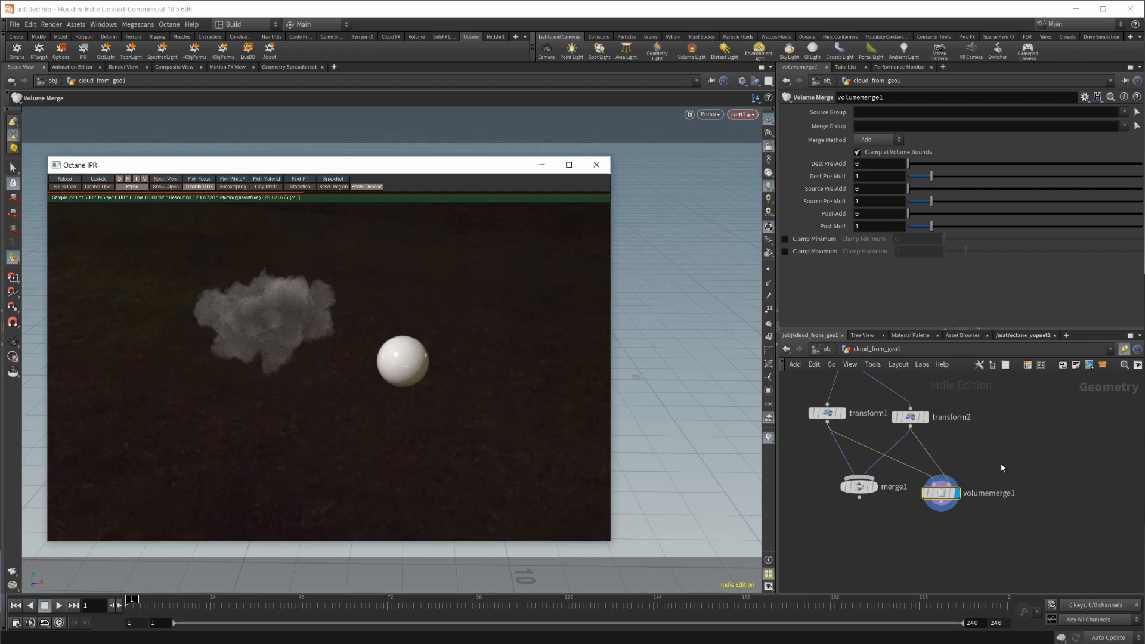
# Delete volumemerge1 and place a fresh Volume Merge node, which crashes Houdini.
pyautogui.press('Delete')
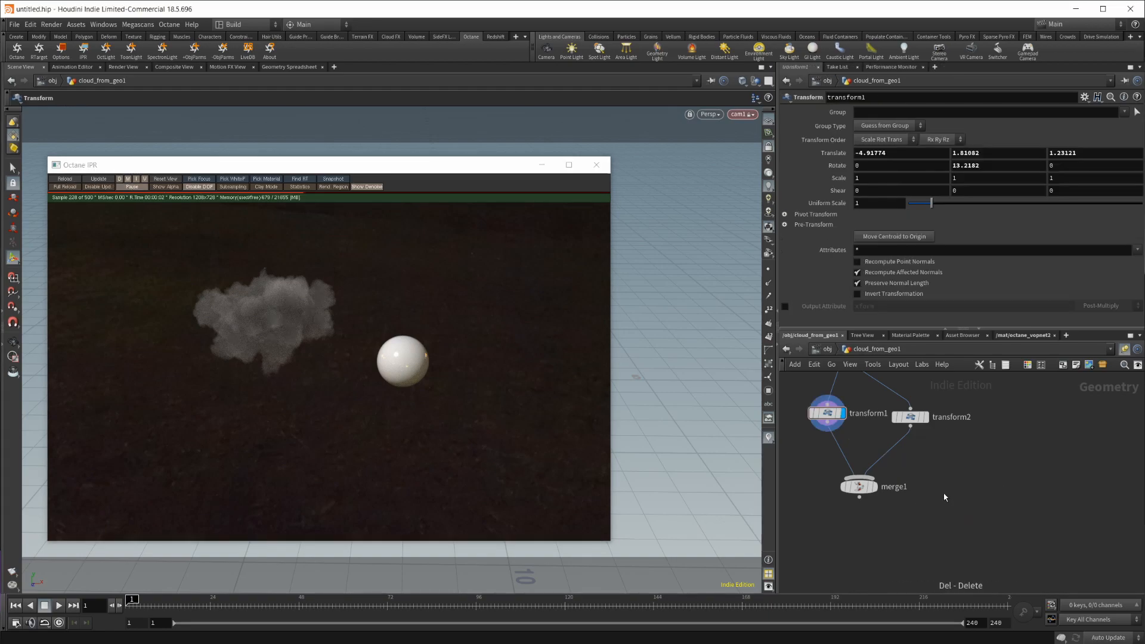
pyautogui.press('Tab')
pyautogui.write('vol')
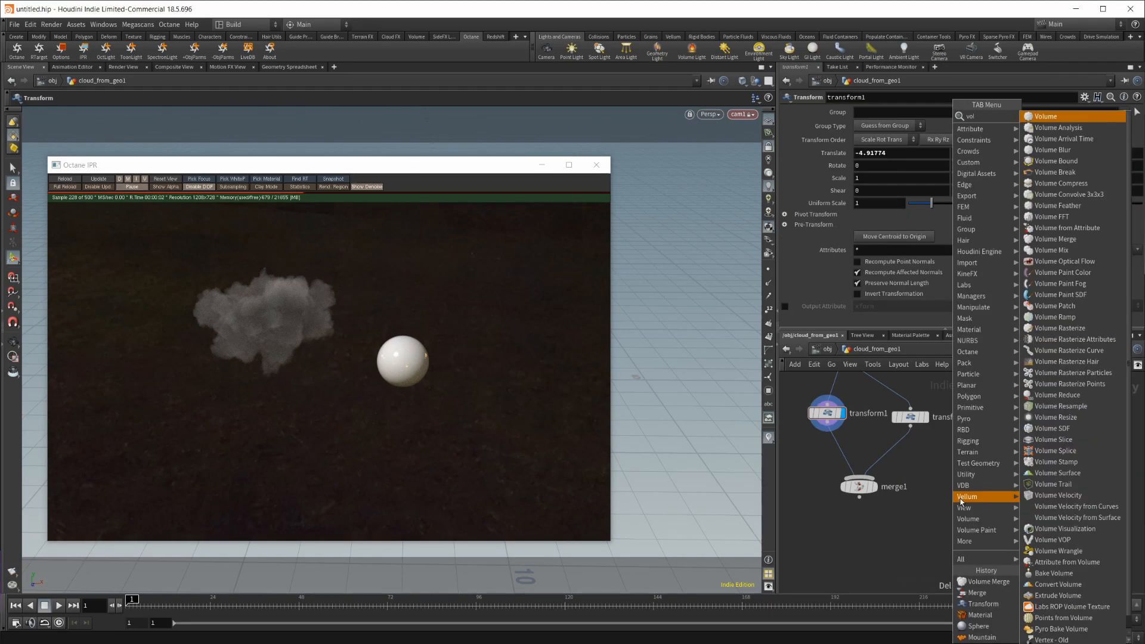
pyautogui.write('ume merge')
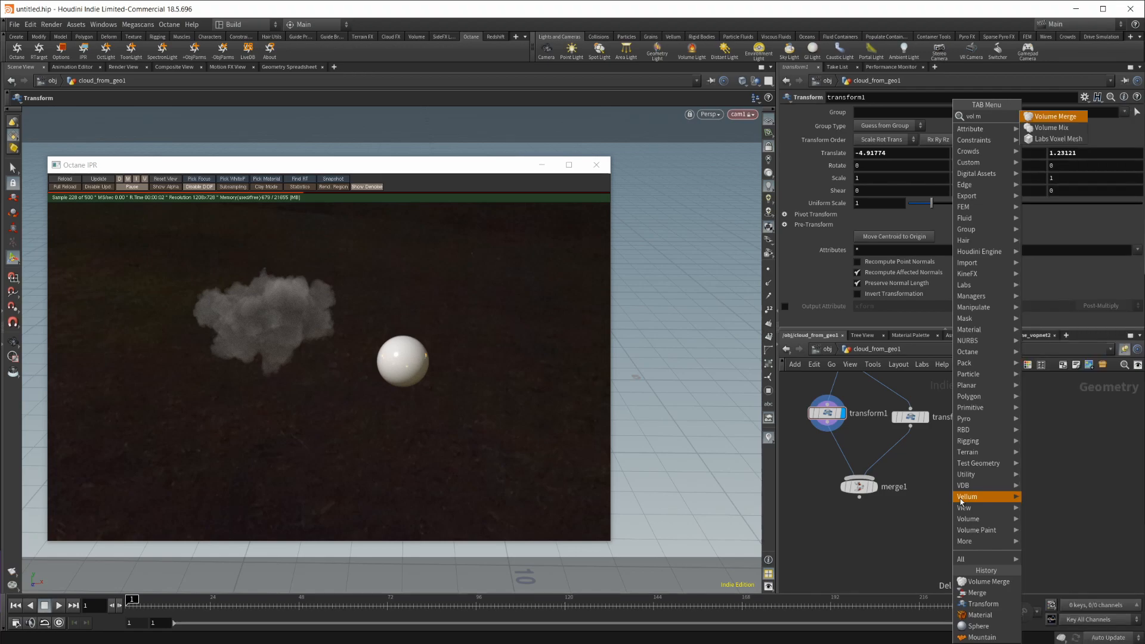
pyautogui.press('Return')
pyautogui.click(962, 501)
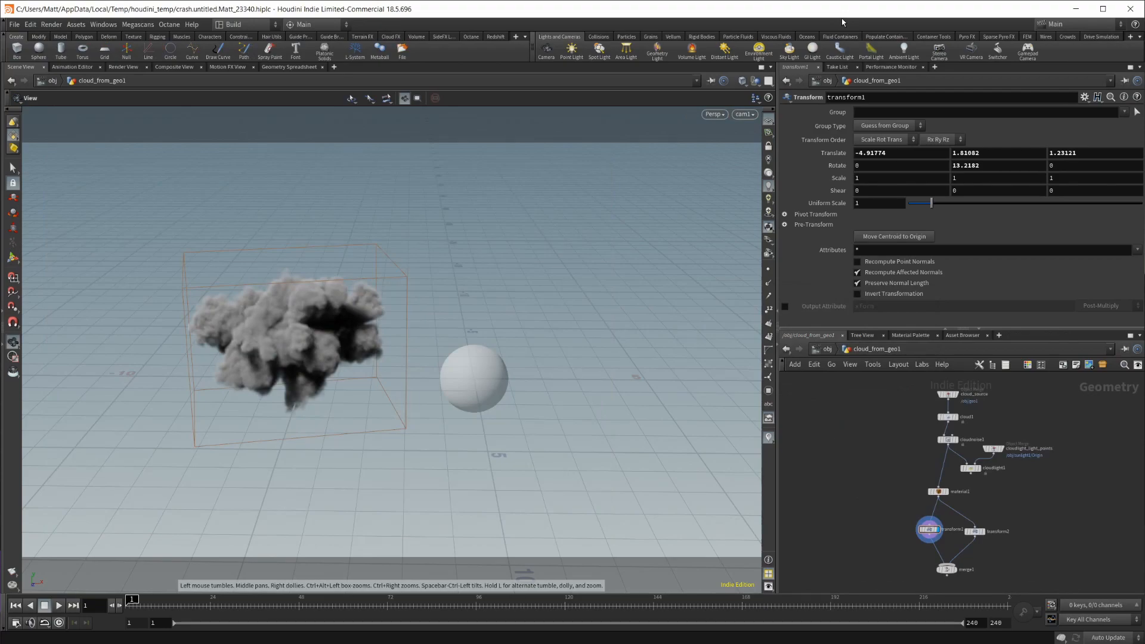
# Add a Volume Mix SOP and wire transform1 and transform2 into it.
pyautogui.moveTo(1004, 510)
pyautogui.mouseDown(button='middle')
pyautogui.moveTo(1009, 518)
pyautogui.moveTo(934, 483)
pyautogui.mouseUp(button='middle')
pyautogui.press('Tab')
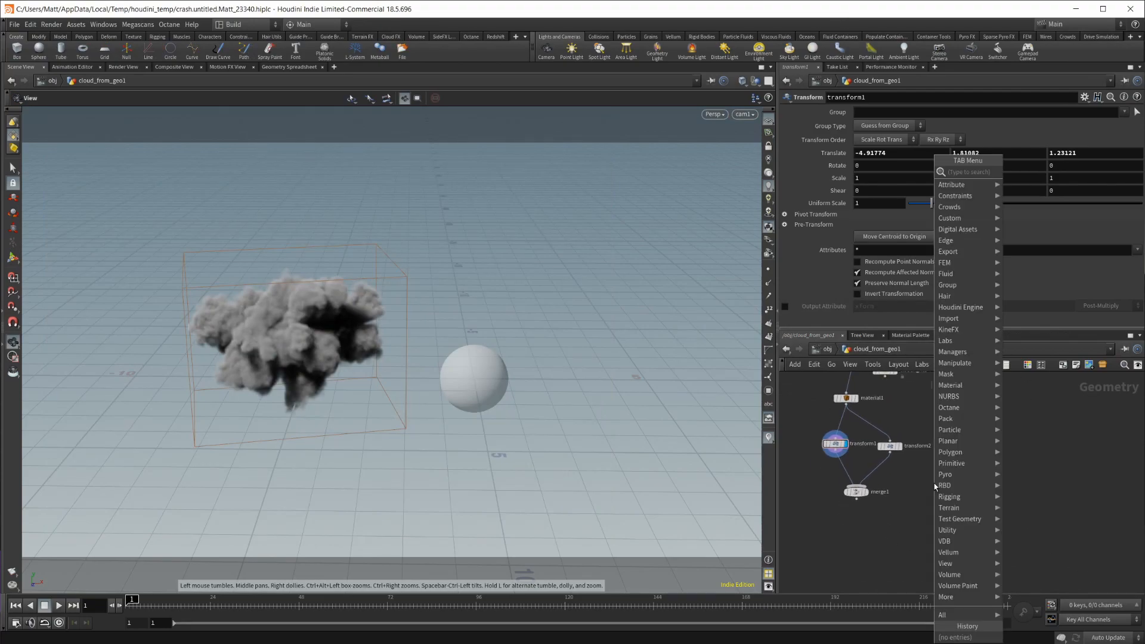
pyautogui.write('volumemix')
pyautogui.press('Return')
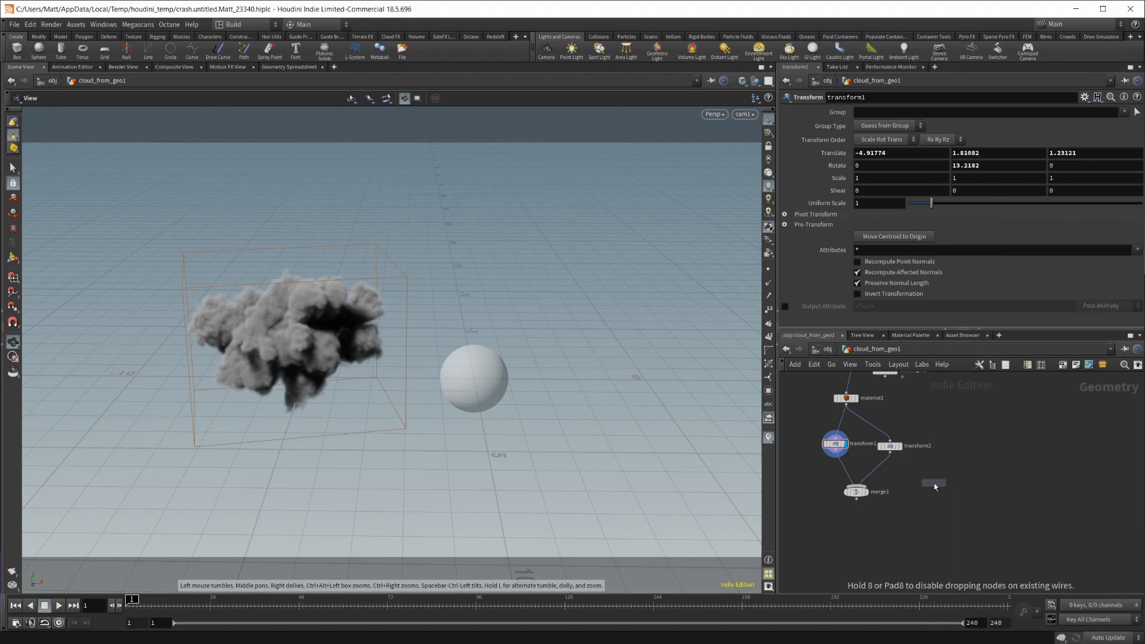
pyautogui.moveTo(935, 483); pyautogui.dragTo(920, 511)
pyautogui.scroll(3, 919, 512)
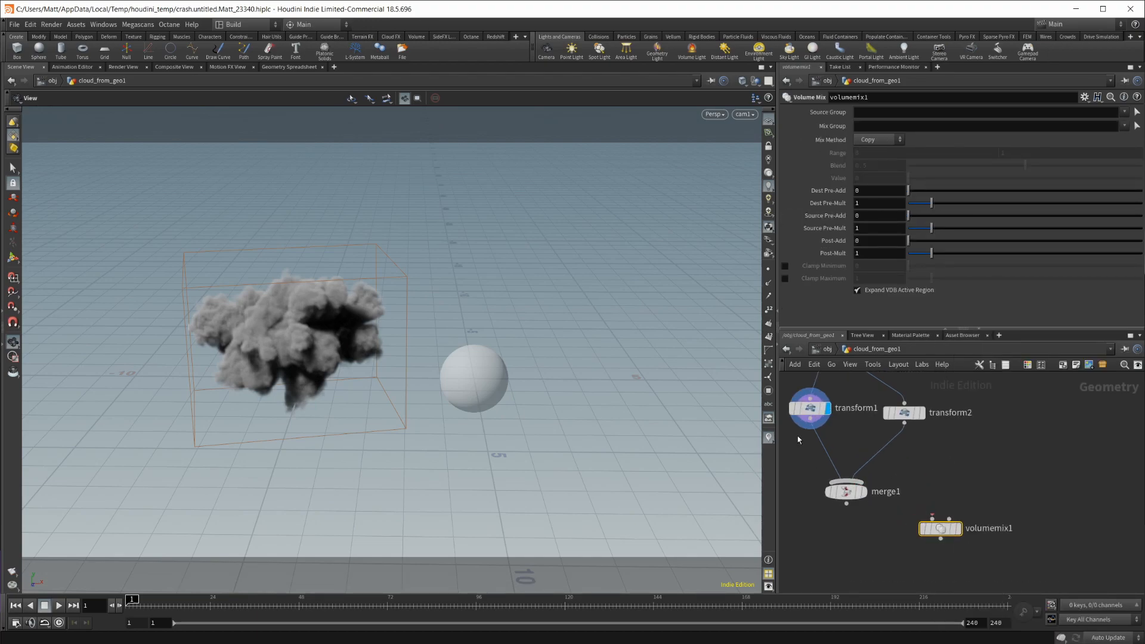
pyautogui.click(816, 423)
pyautogui.click(932, 519)
pyautogui.click(904, 424)
pyautogui.click(949, 519)
pyautogui.scroll(-3, 974, 462)
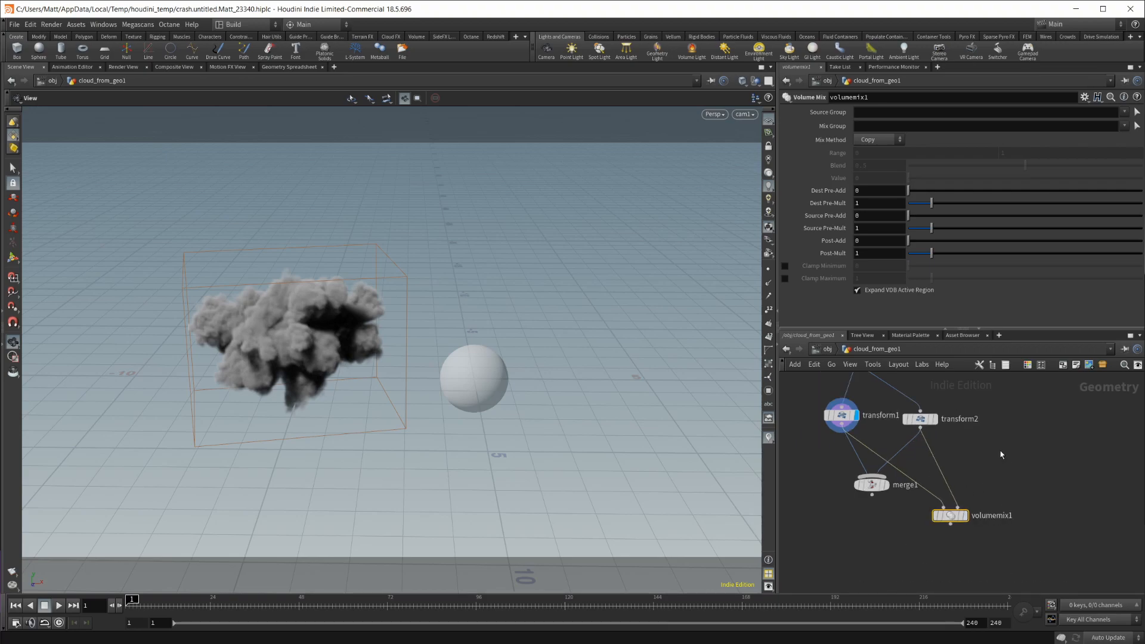
# Display volumemix1, feed its output into material1 and set Mix Method to Add.
pyautogui.click(956, 490)
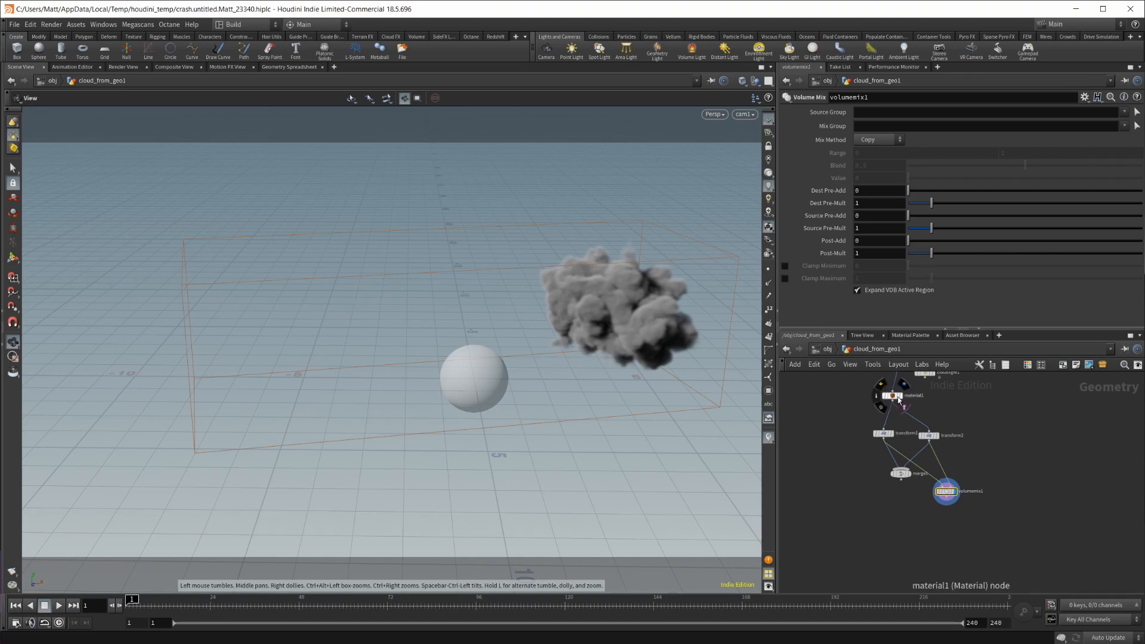
pyautogui.moveTo(892, 396)
pyautogui.mouseDown()
pyautogui.moveTo(1028, 540)
pyautogui.moveTo(956, 547)
pyautogui.mouseUp()
pyautogui.click(947, 501)
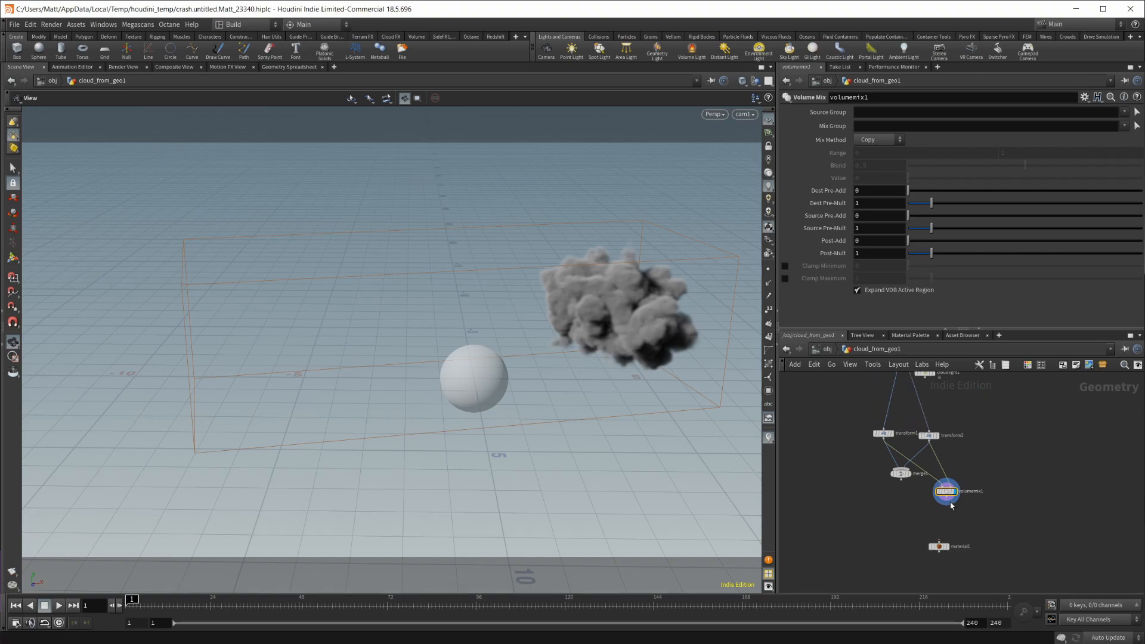
pyautogui.click(955, 536)
pyautogui.scroll(1, 970, 519)
pyautogui.scroll(1, 971, 520)
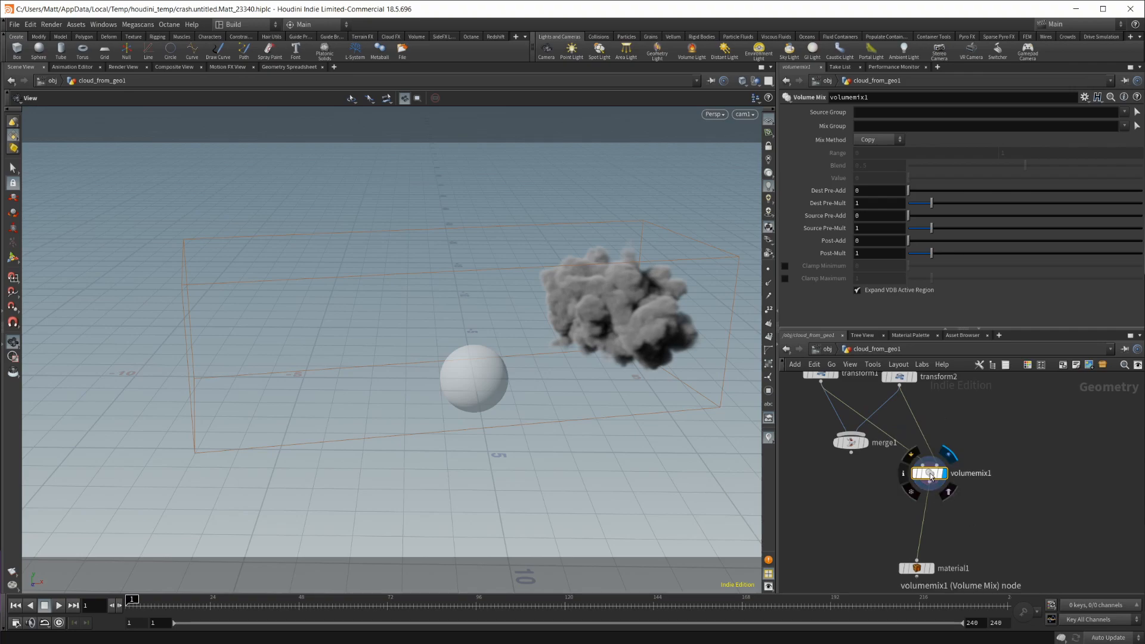
pyautogui.click(875, 140)
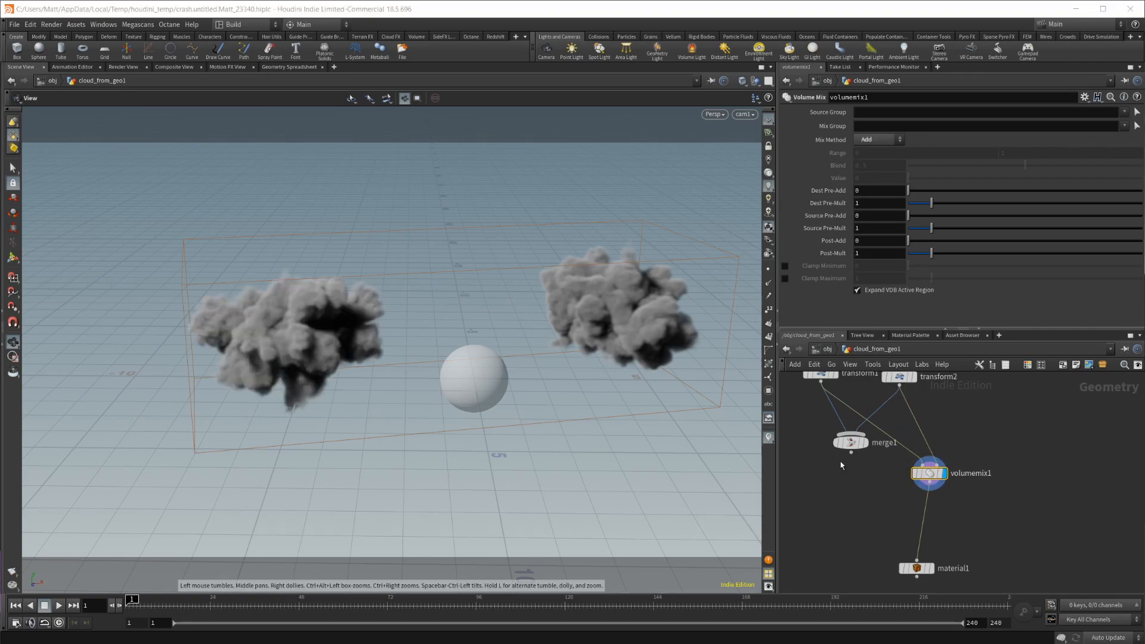
# Launch Octane IPR from the Octane shelf and enlarge its window over the viewport.
pyautogui.click(471, 37)
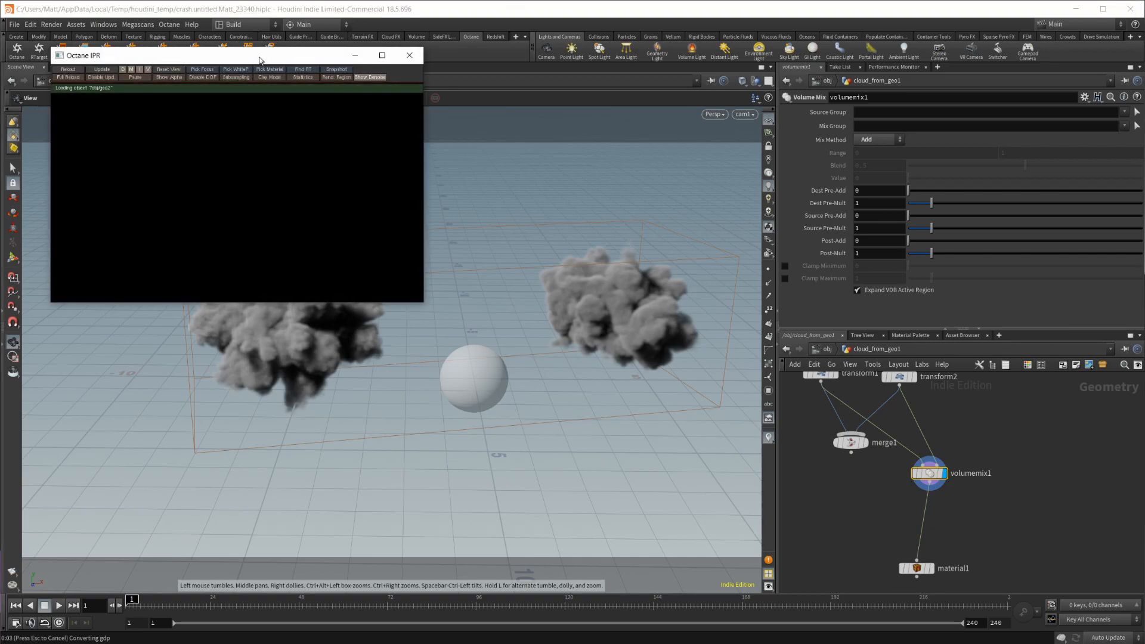
pyautogui.moveTo(206, 55); pyautogui.dragTo(403, 160)
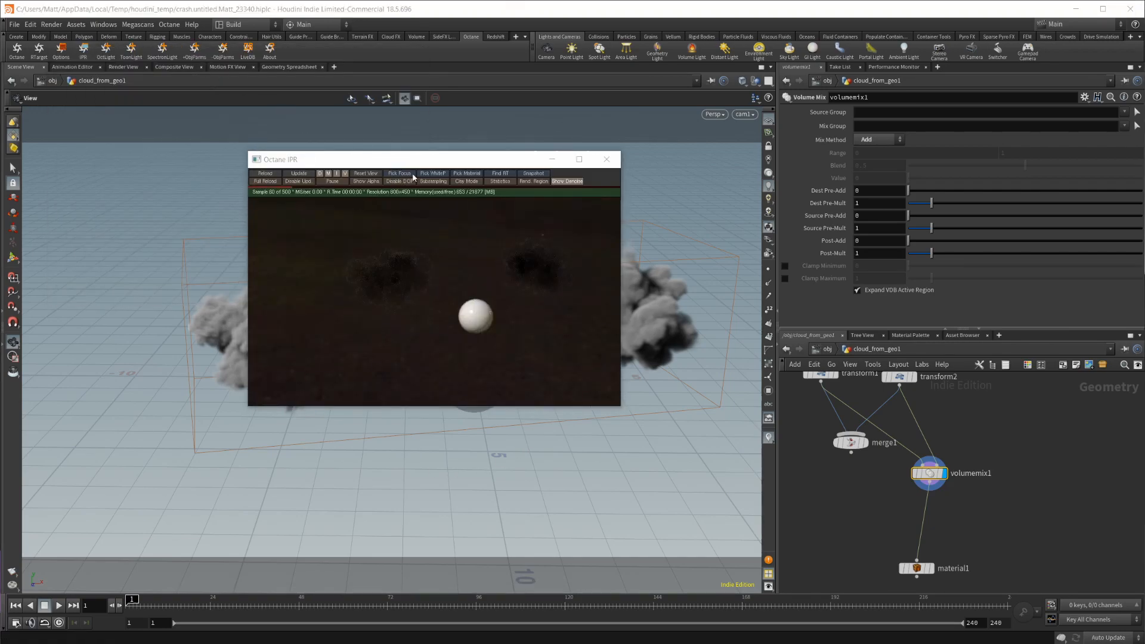
pyautogui.moveTo(621, 410); pyautogui.dragTo(732, 483)
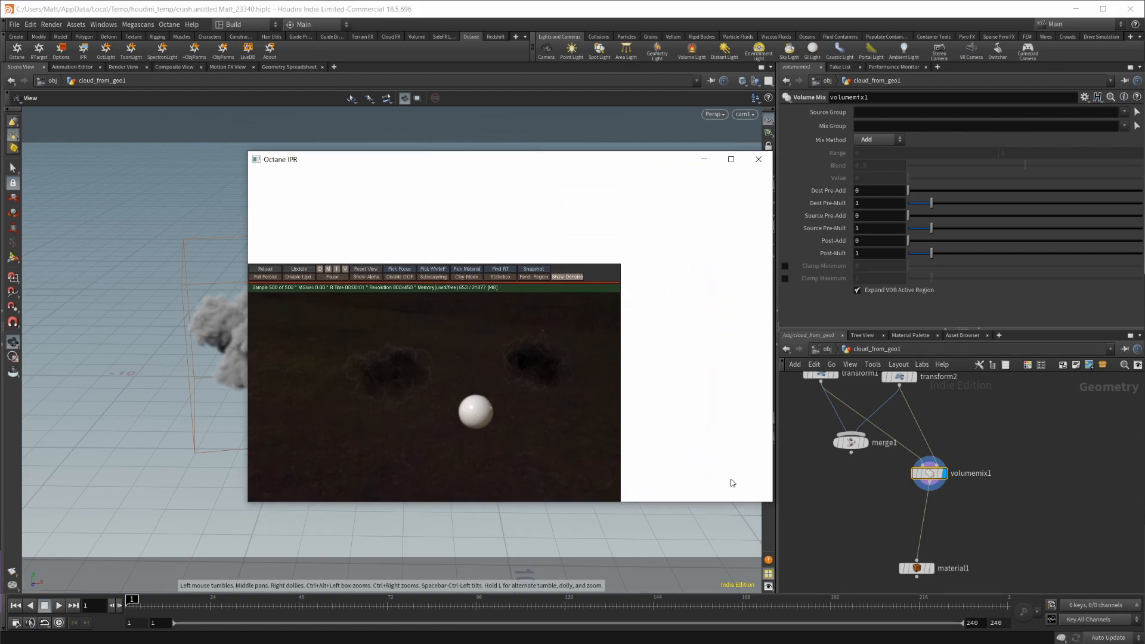
pyautogui.moveTo(501, 160); pyautogui.dragTo(393, 187)
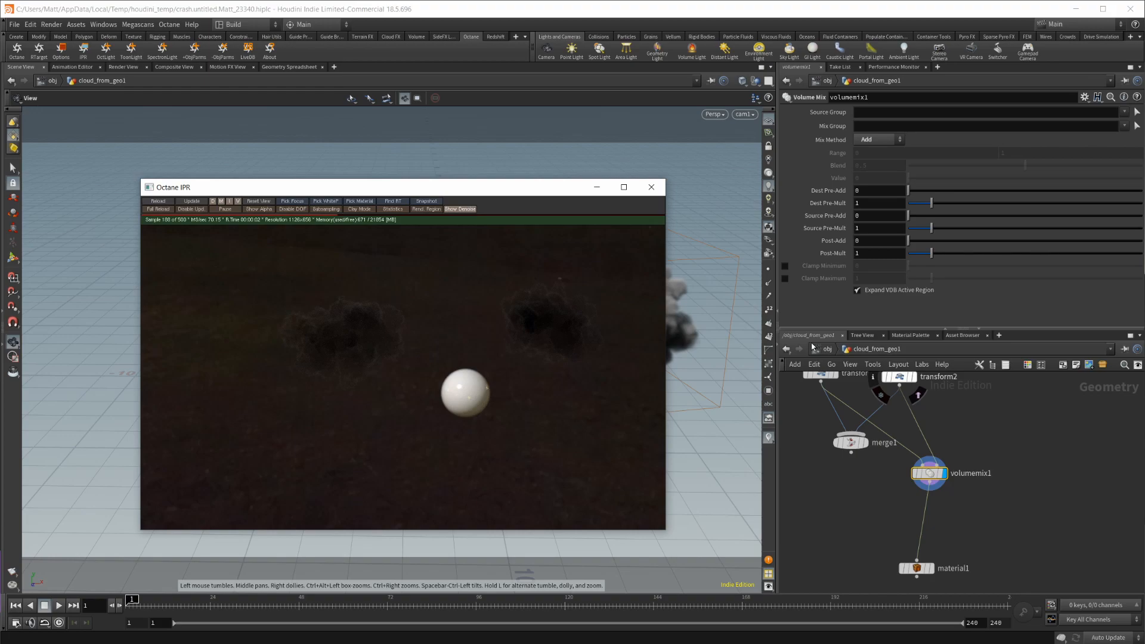
pyautogui.moveTo(898, 377)
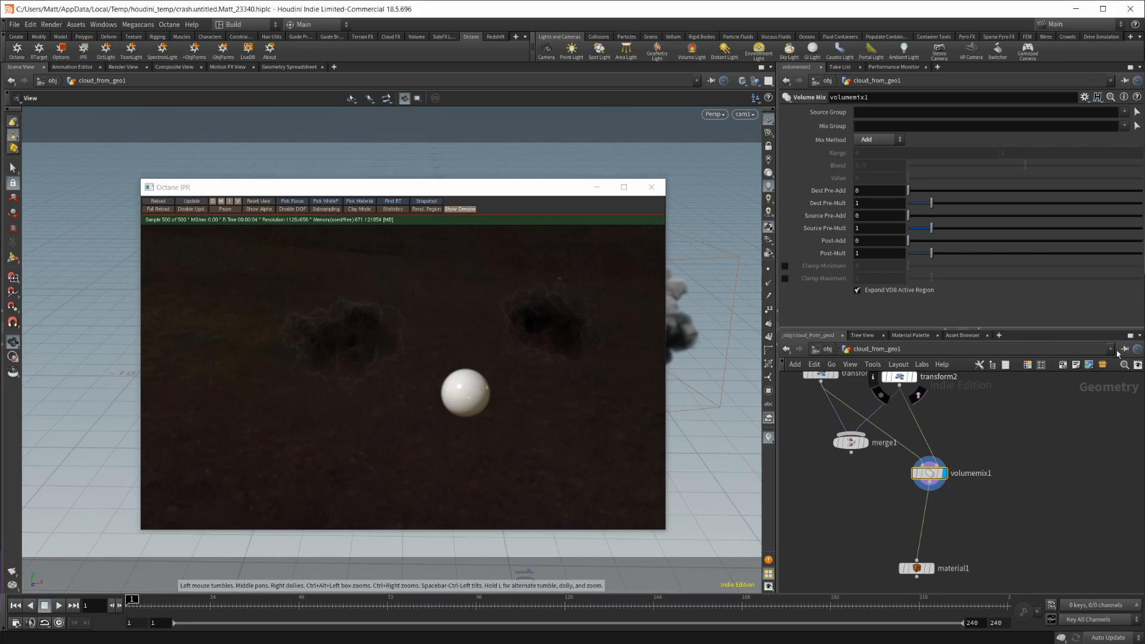
pyautogui.click(1000, 335)
# In a new network tab, dive into octane_vopnet1 and inspect Medium_Volume1's settings.
pyautogui.click(957, 349)
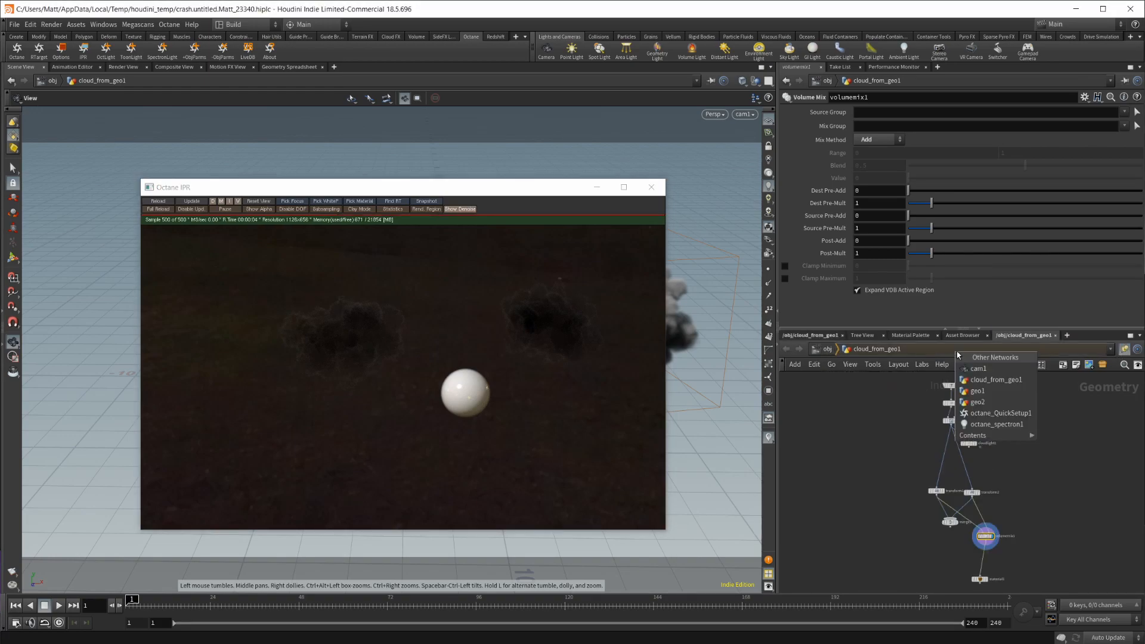
pyautogui.click(827, 350)
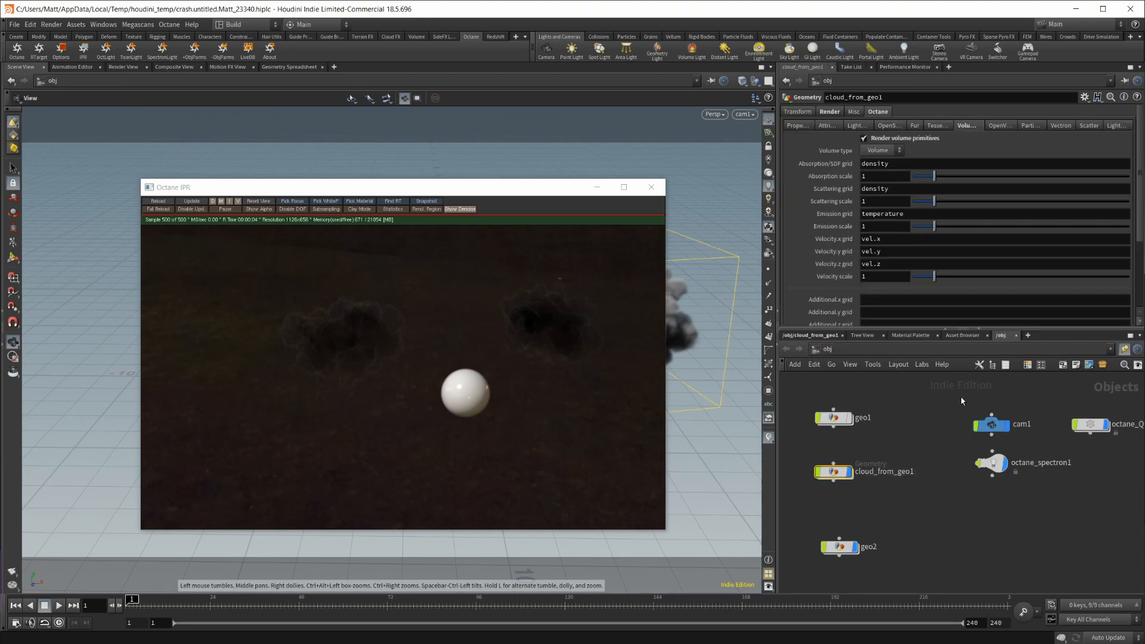
pyautogui.click(954, 347)
pyautogui.click(902, 394)
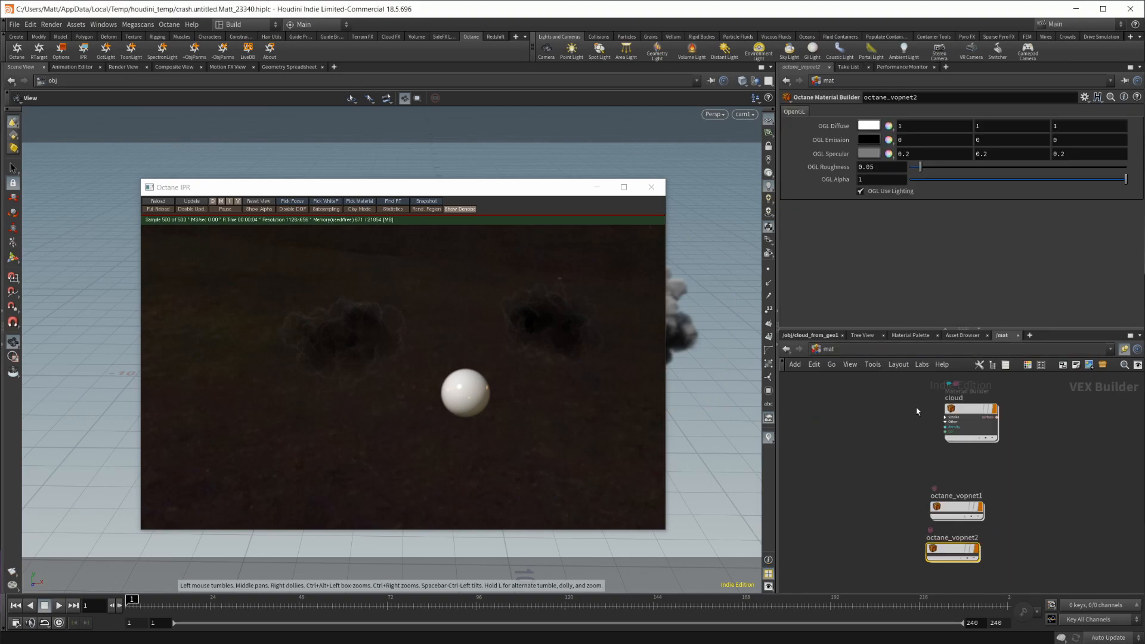
pyautogui.doubleClick(949, 506)
pyautogui.click(903, 447)
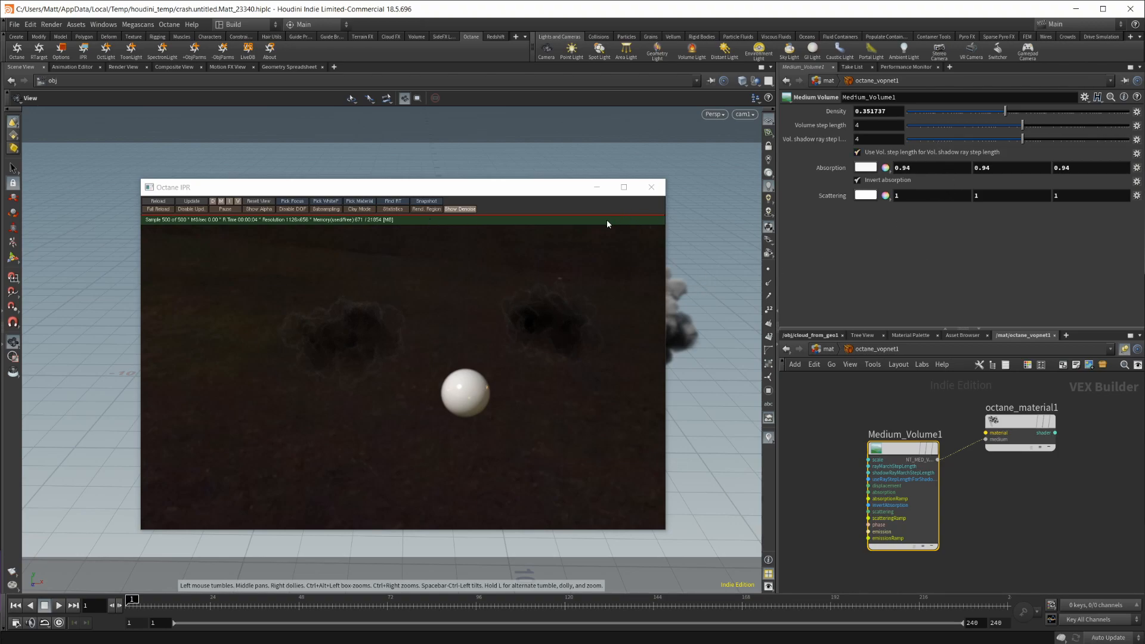
# Disable DOF in the Octane IPR window and move it off to the right edge.
pyautogui.click(540, 188)
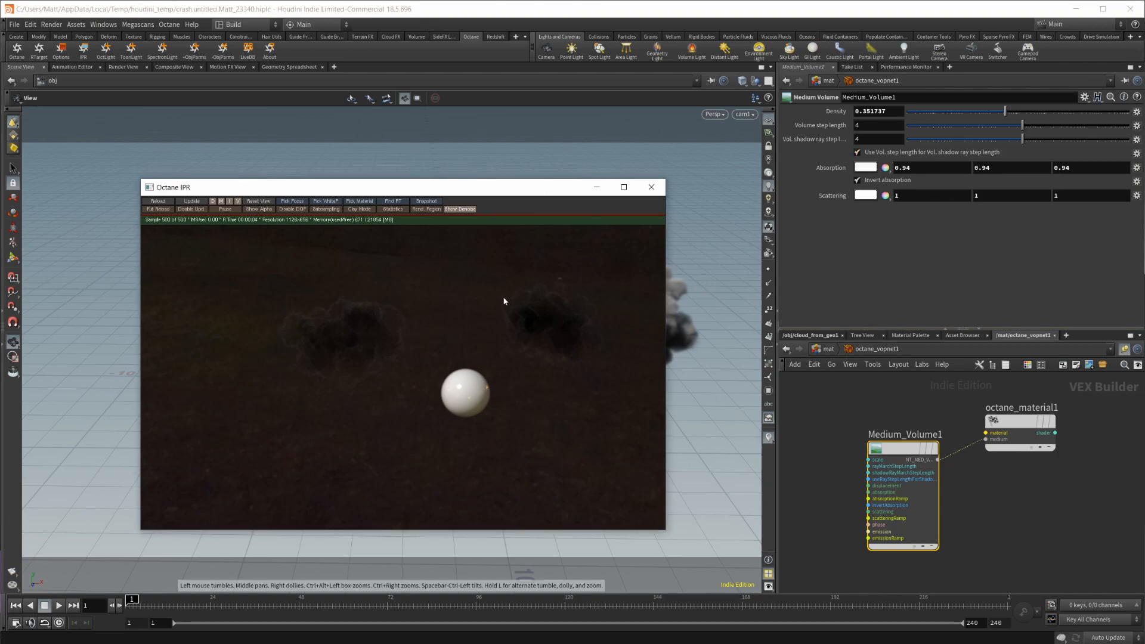
pyautogui.click(304, 210)
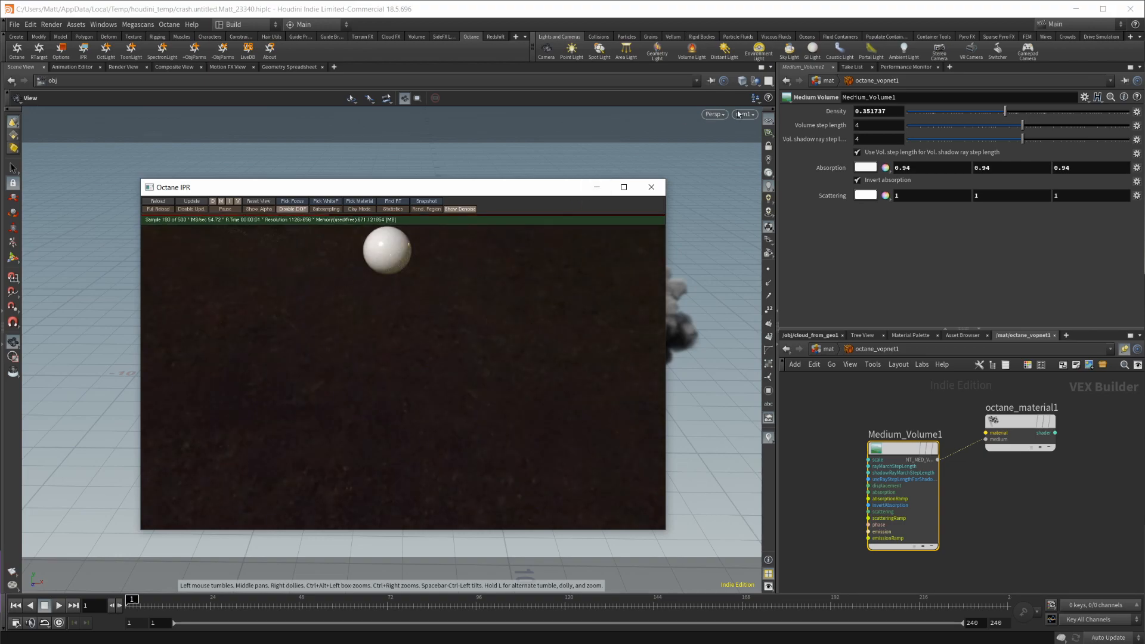
pyautogui.click(768, 153)
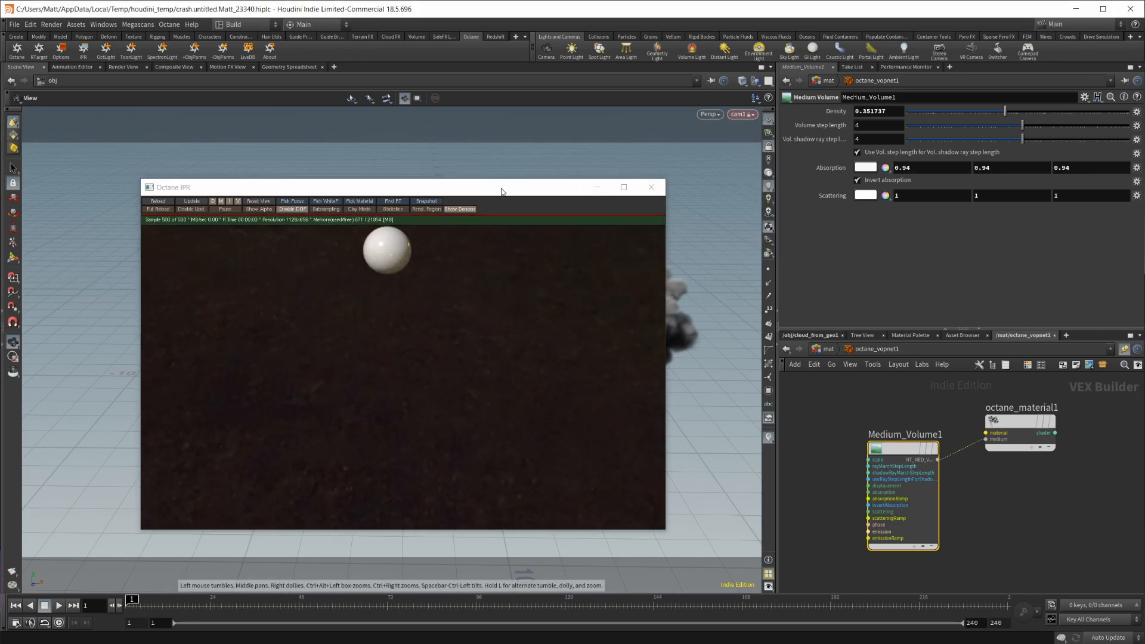
pyautogui.moveTo(183, 186); pyautogui.dragTo(1141, 156)
# Reframe the viewport on clouds and sphere, re-render in IPR, then move the window aside.
pyautogui.moveTo(592, 319)
pyautogui.mouseDown(button='middle')
pyautogui.moveTo(625, 398)
pyautogui.moveTo(492, 353)
pyautogui.mouseUp(button='middle')
pyautogui.press('super')
pyautogui.press('super')
pyautogui.moveTo(492, 367); pyautogui.dragTo(640, 356)
pyautogui.click(1112, 204)
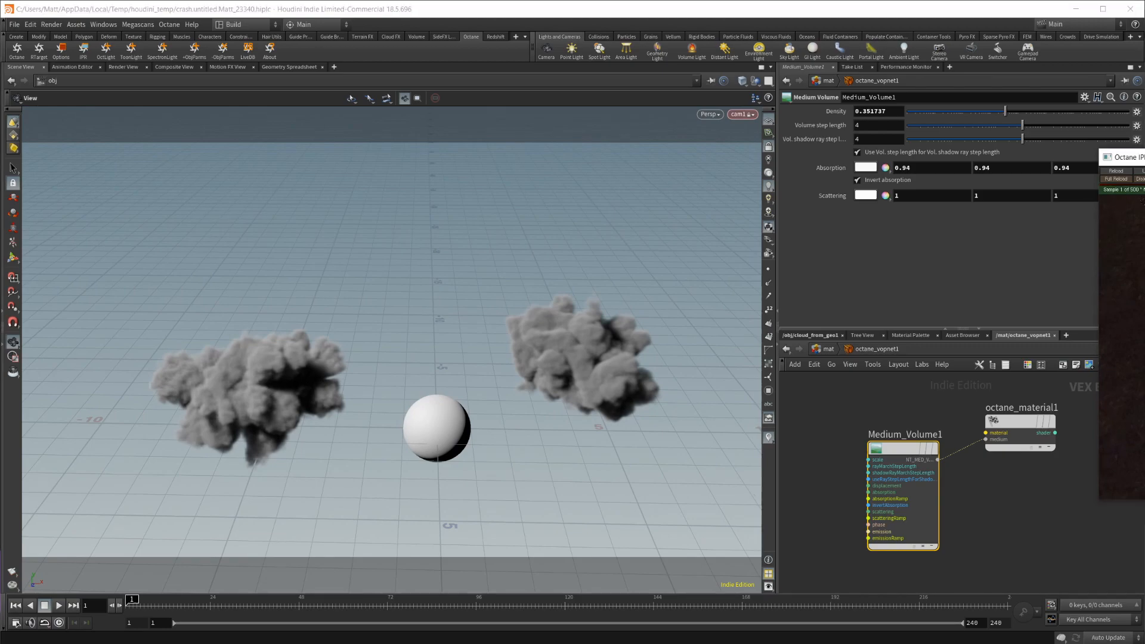
pyautogui.moveTo(1123, 157); pyautogui.dragTo(501, 177)
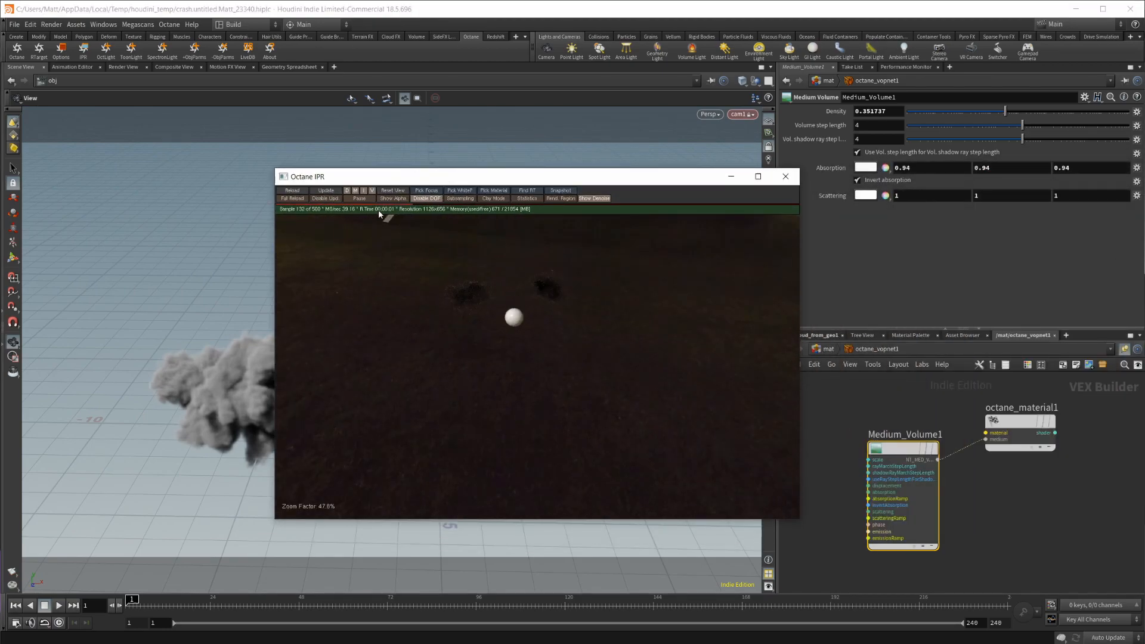
pyautogui.click(400, 191)
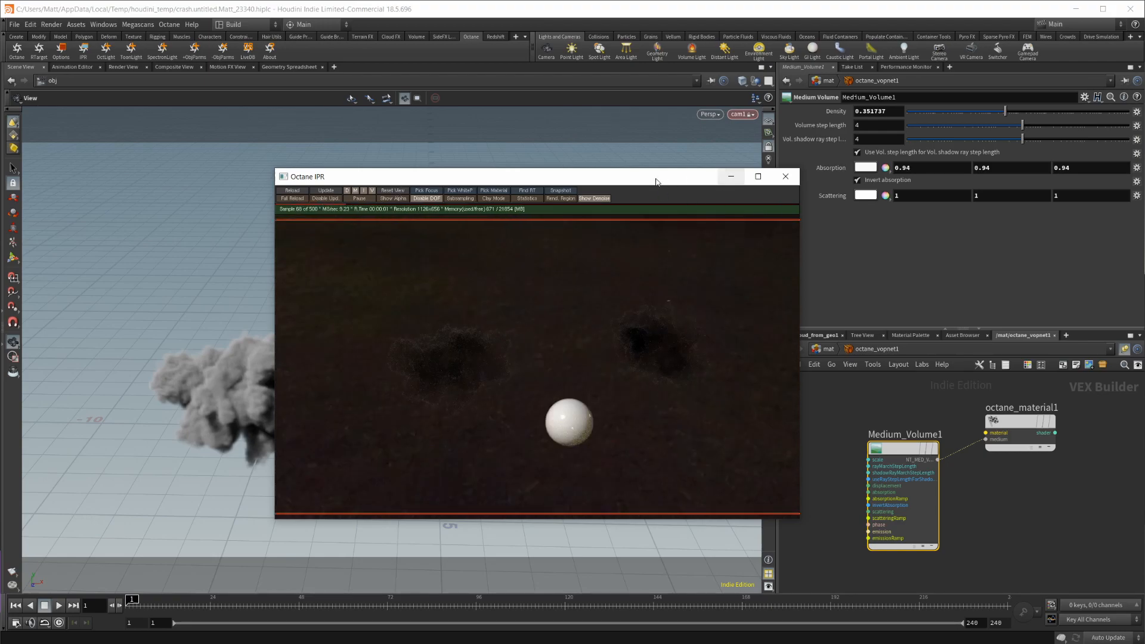
pyautogui.moveTo(635, 179); pyautogui.dragTo(1144, 115)
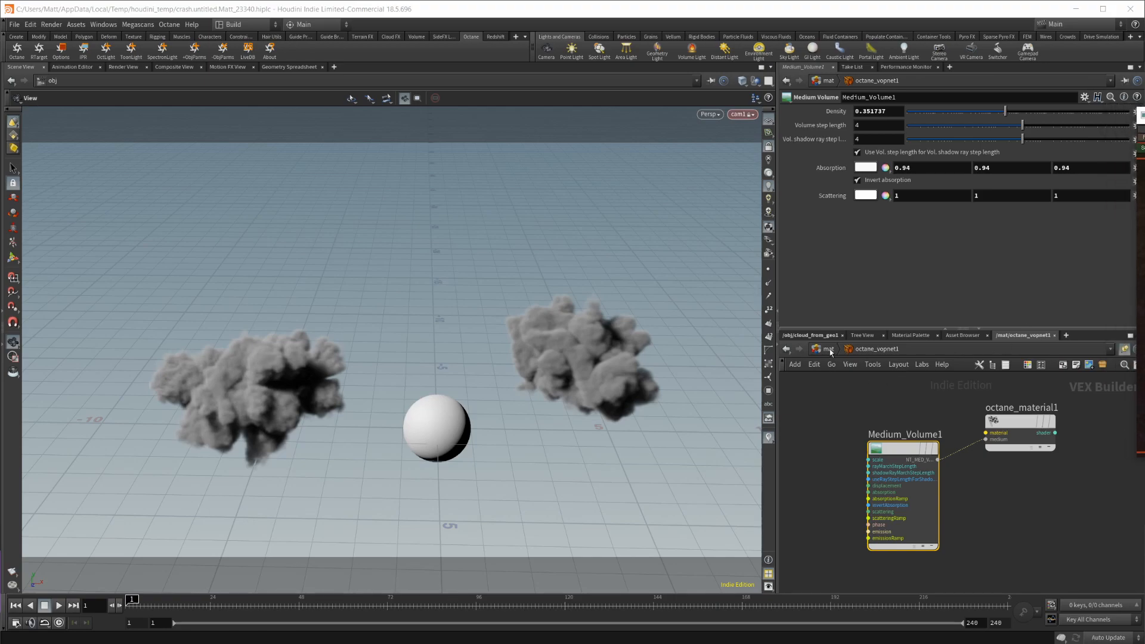
# In /obj/cloud_from_geo1, rewire material1's input from merge1 back to volumemix1 and select it.
pyautogui.press('u')
pyautogui.click(812, 335)
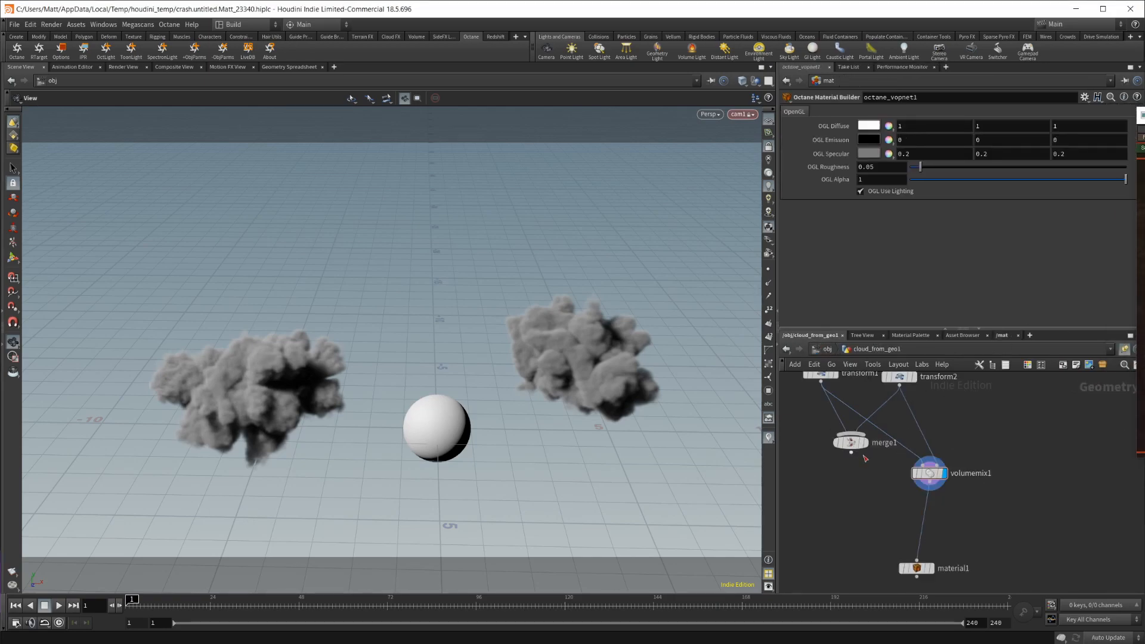
pyautogui.moveTo(865, 459); pyautogui.dragTo(872, 497)
pyautogui.scroll(-2, 874, 420)
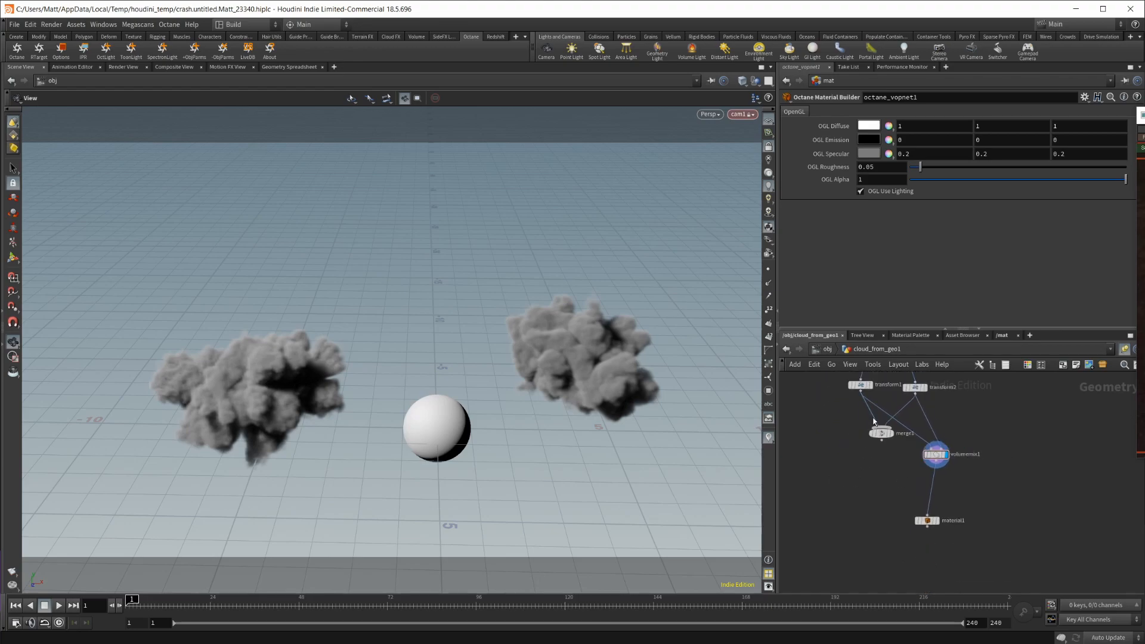
pyautogui.click(882, 440)
pyautogui.click(926, 515)
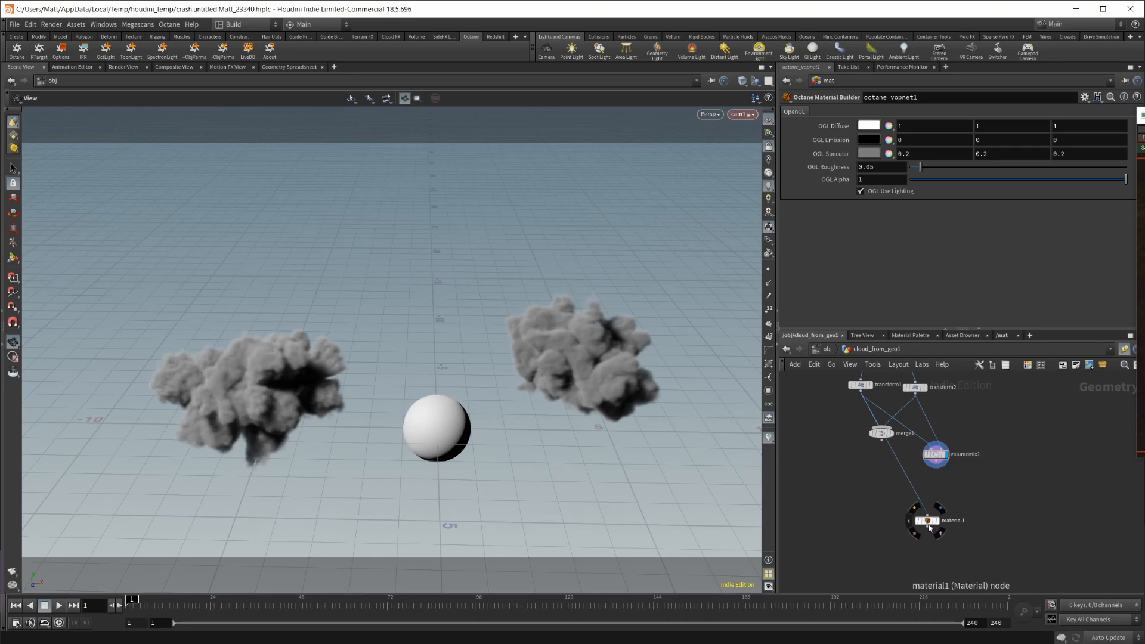
pyautogui.click(934, 464)
pyautogui.click(928, 516)
pyautogui.click(927, 520)
# Reload the Octane IPR to render both grey clouds, then close the render window.
pyautogui.hotkey('alt', 'Tab')
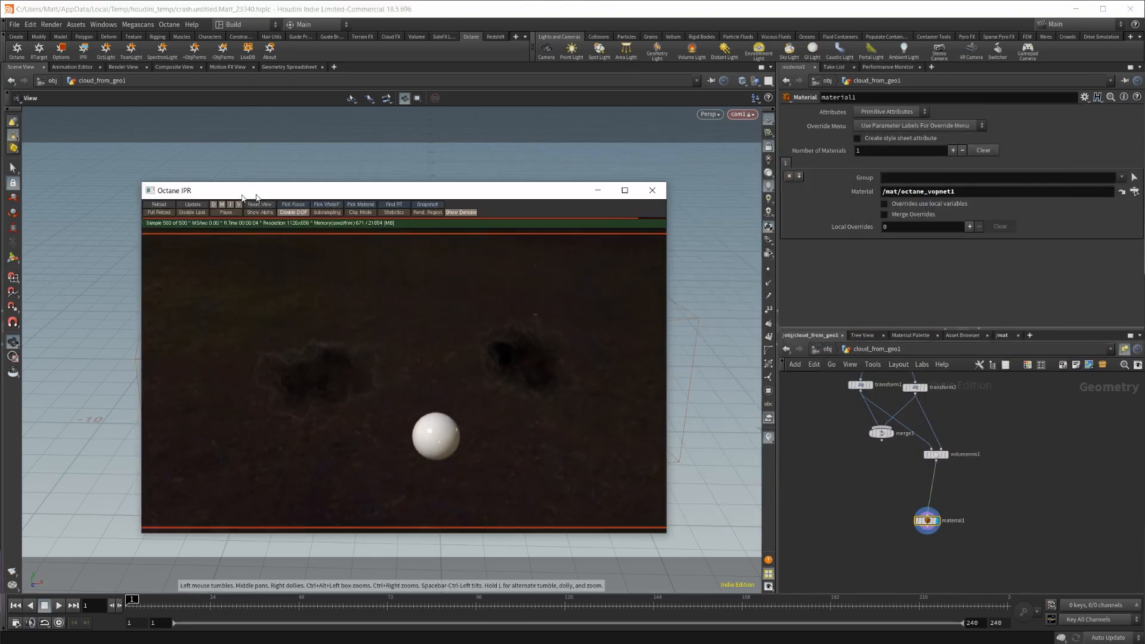
pyautogui.click(106, 204)
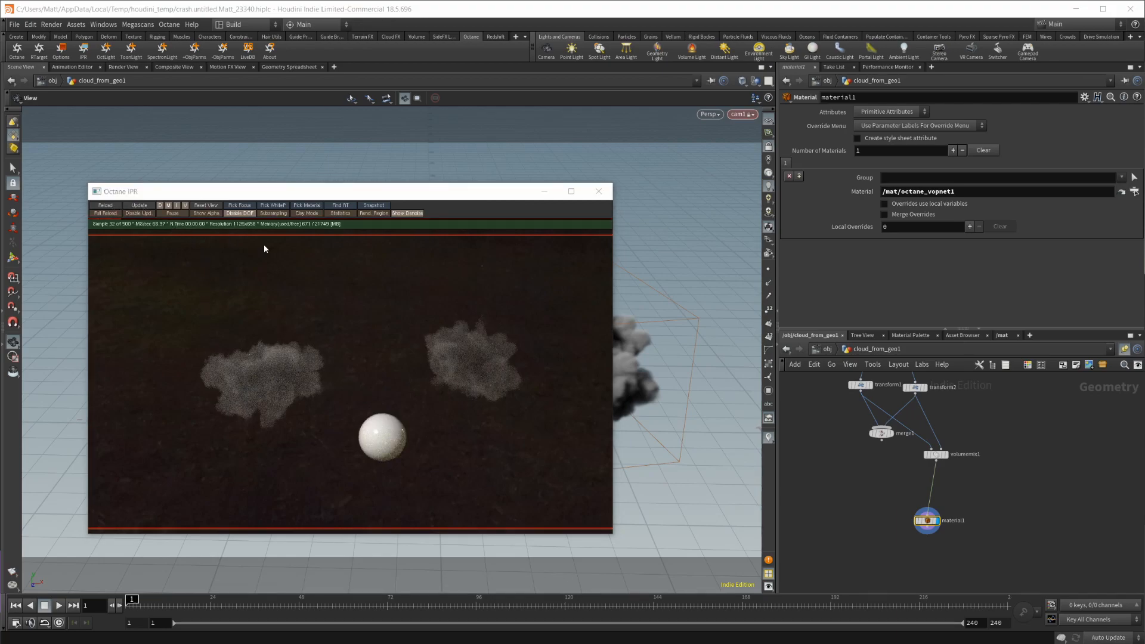
pyautogui.moveTo(403, 191); pyautogui.dragTo(376, 152)
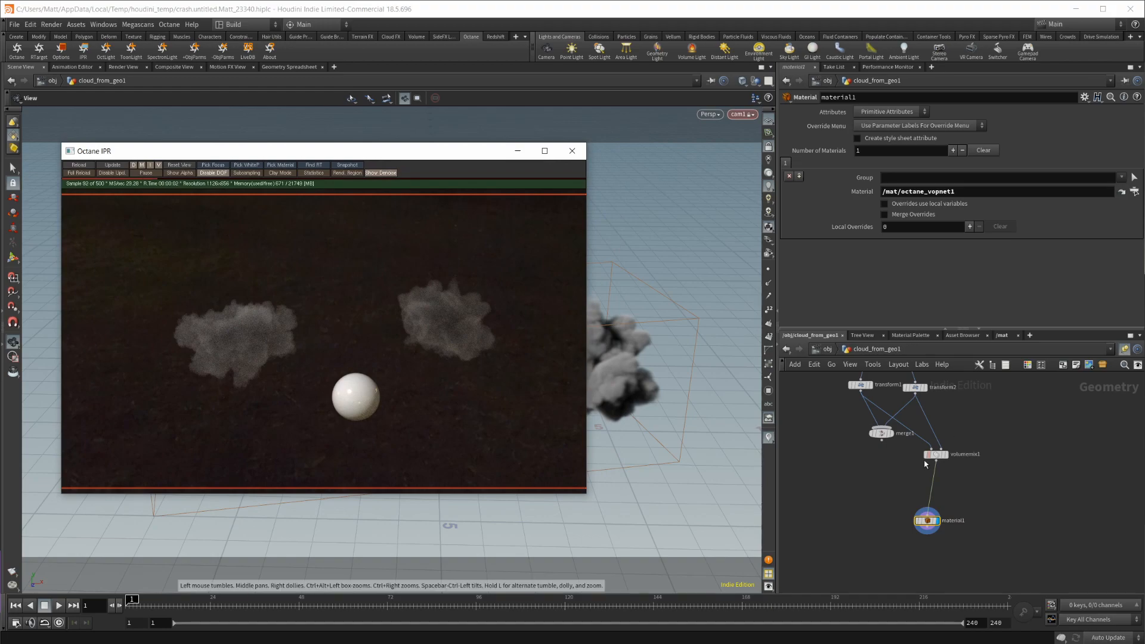
pyautogui.moveTo(963, 476); pyautogui.dragTo(946, 483)
pyautogui.scroll(-2, 947, 482)
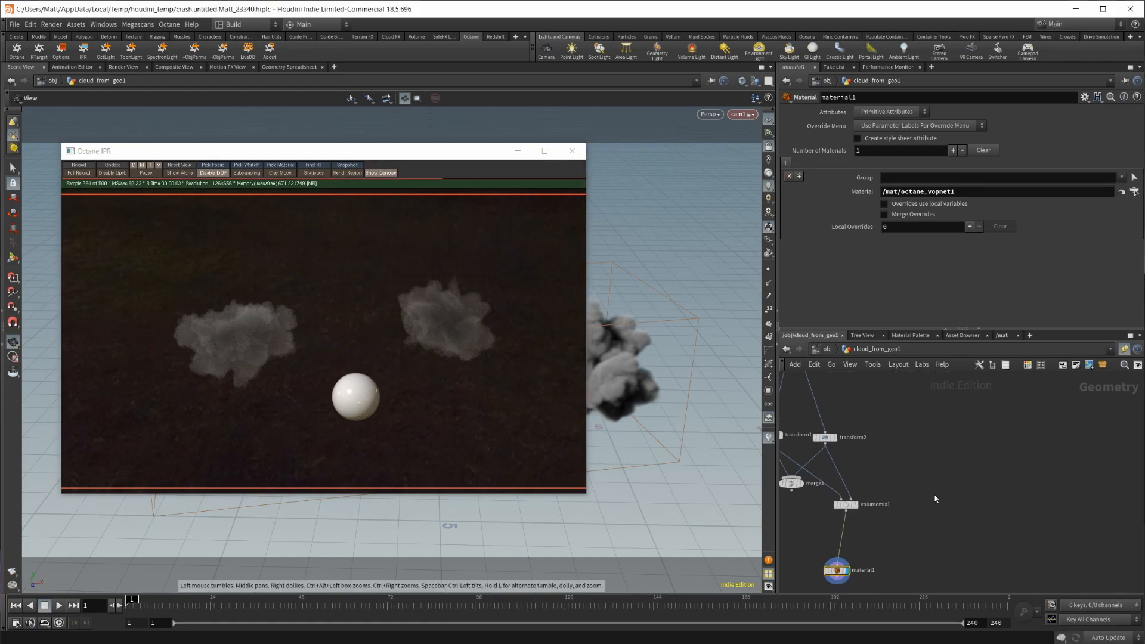
pyautogui.scroll(-2, 945, 447)
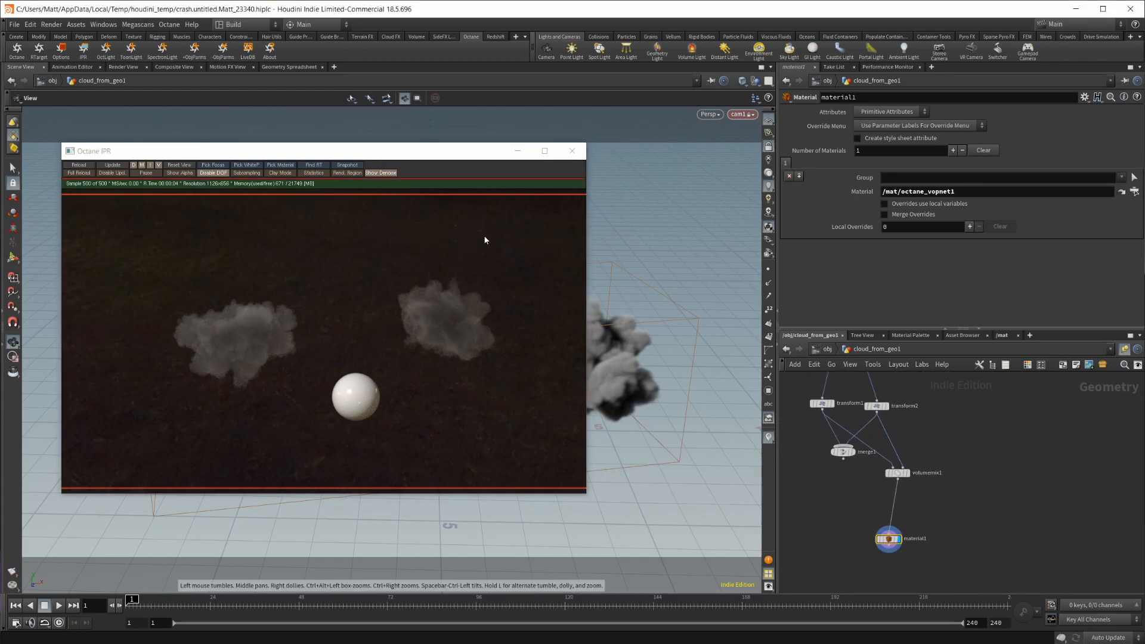
pyautogui.click(132, 179)
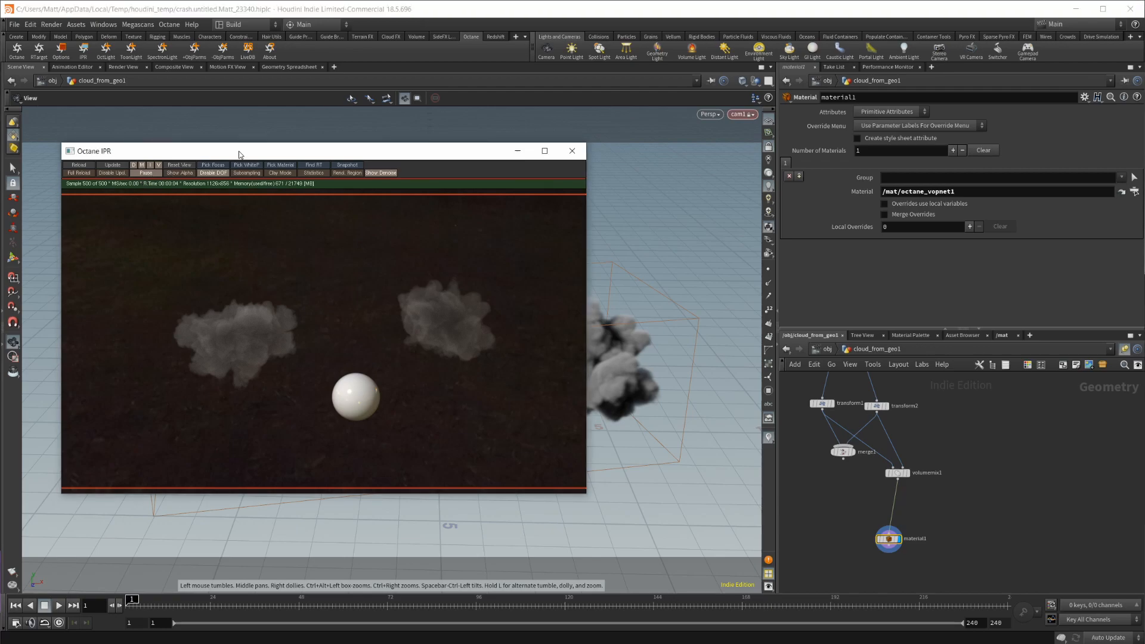
pyautogui.press('Escape')
# Alt-drag duplicates of volumemix1 and transform2, and display only transform3's cloud.
pyautogui.moveTo(897, 472)
pyautogui.keyDown('alt'); pyautogui.mouseDown()
pyautogui.moveTo(991, 498)
pyautogui.moveTo(933, 511)
pyautogui.mouseUp(); pyautogui.keyUp('alt')
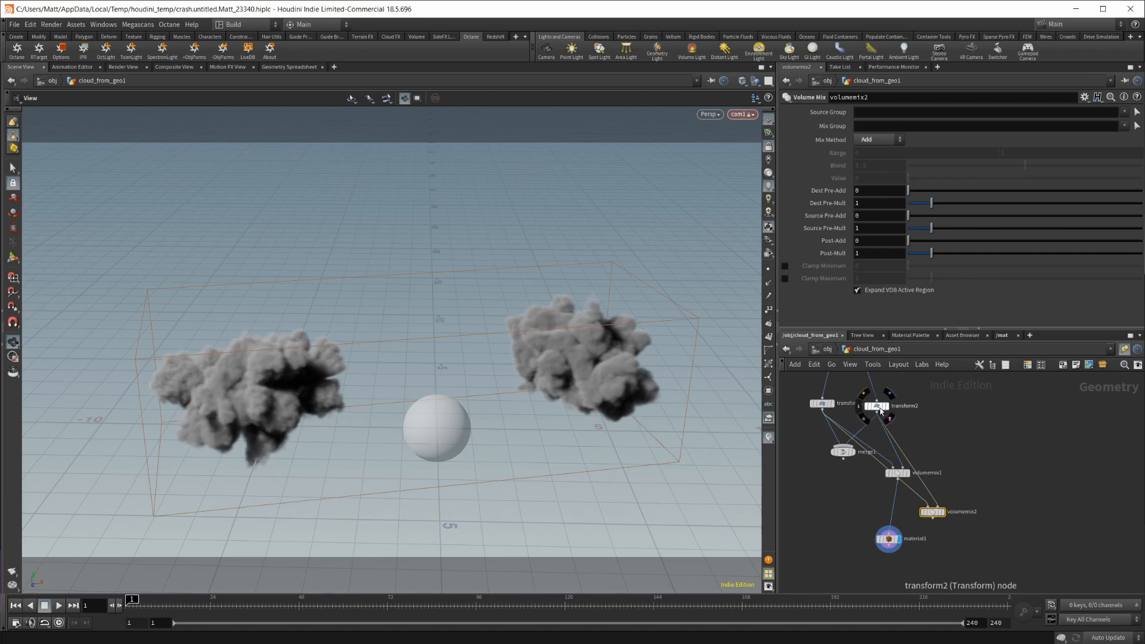
pyautogui.keyDown('alt'); pyautogui.moveTo(876, 406); pyautogui.dragTo(953, 405); pyautogui.keyUp('alt')
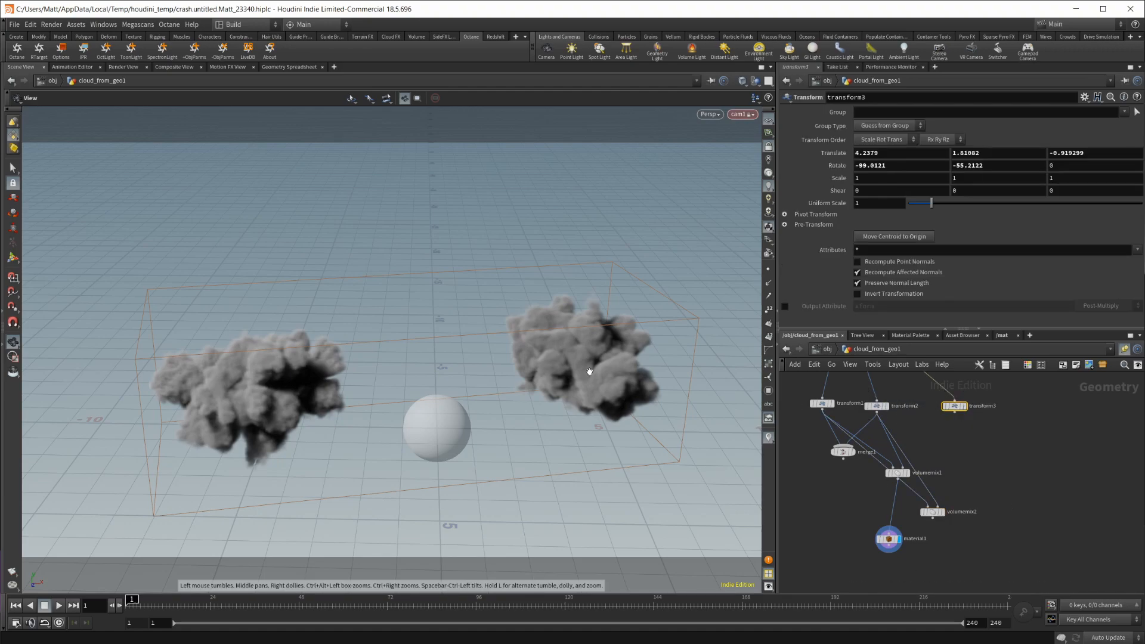
pyautogui.click(953, 405)
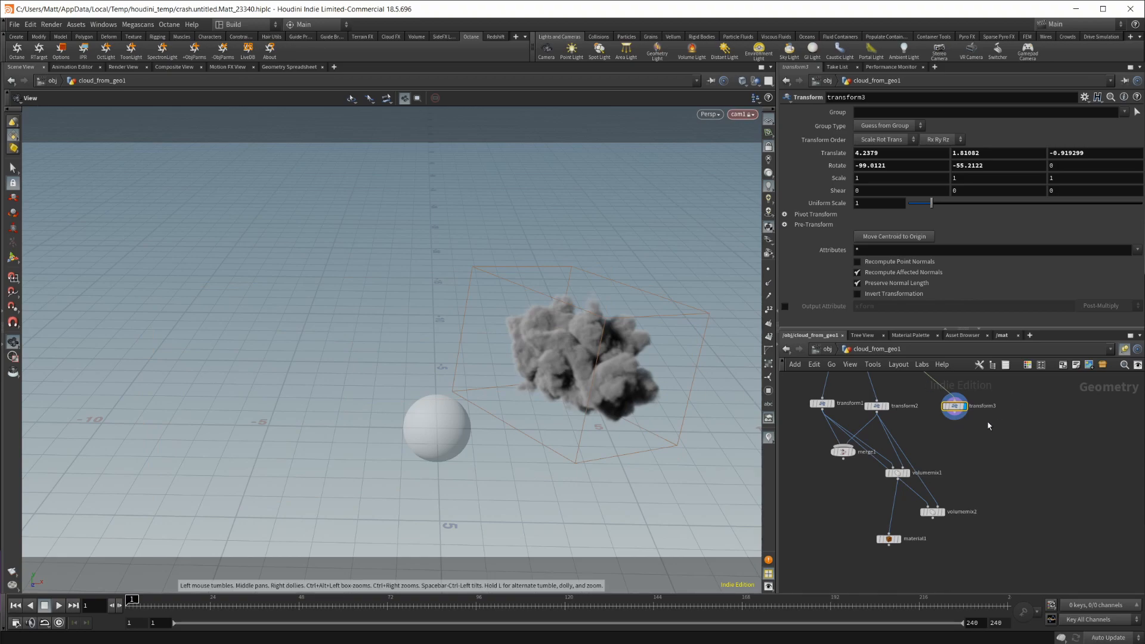
pyautogui.moveTo(987, 425); pyautogui.dragTo(939, 450, button='middle')
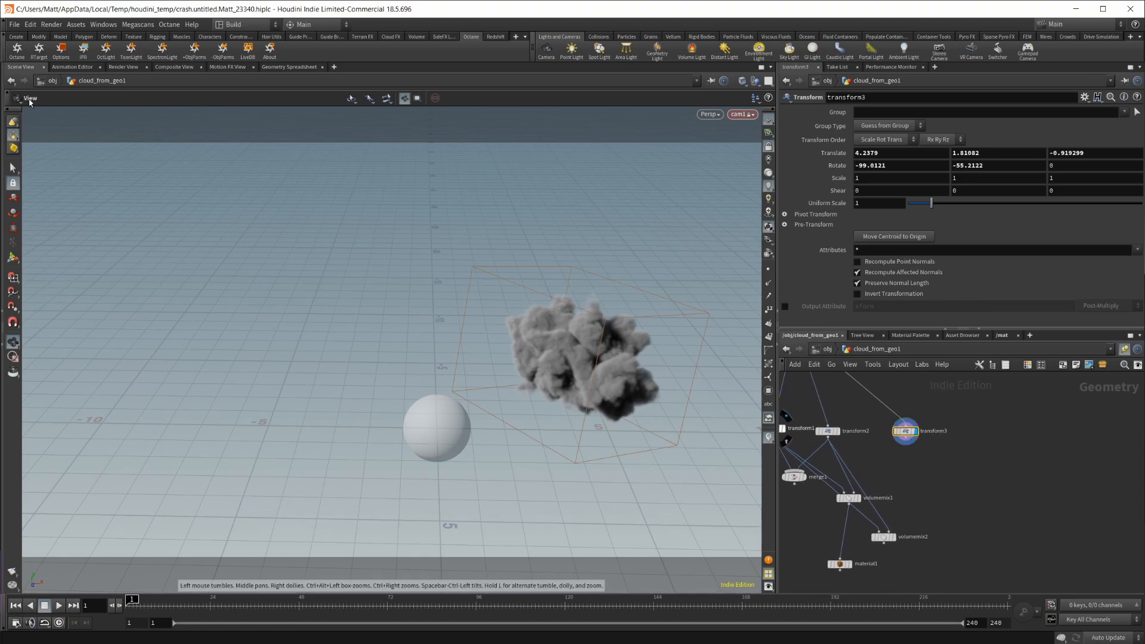
# With the transform handle, lift the third cloud above the sphere and rotate it.
pyautogui.click(15, 179)
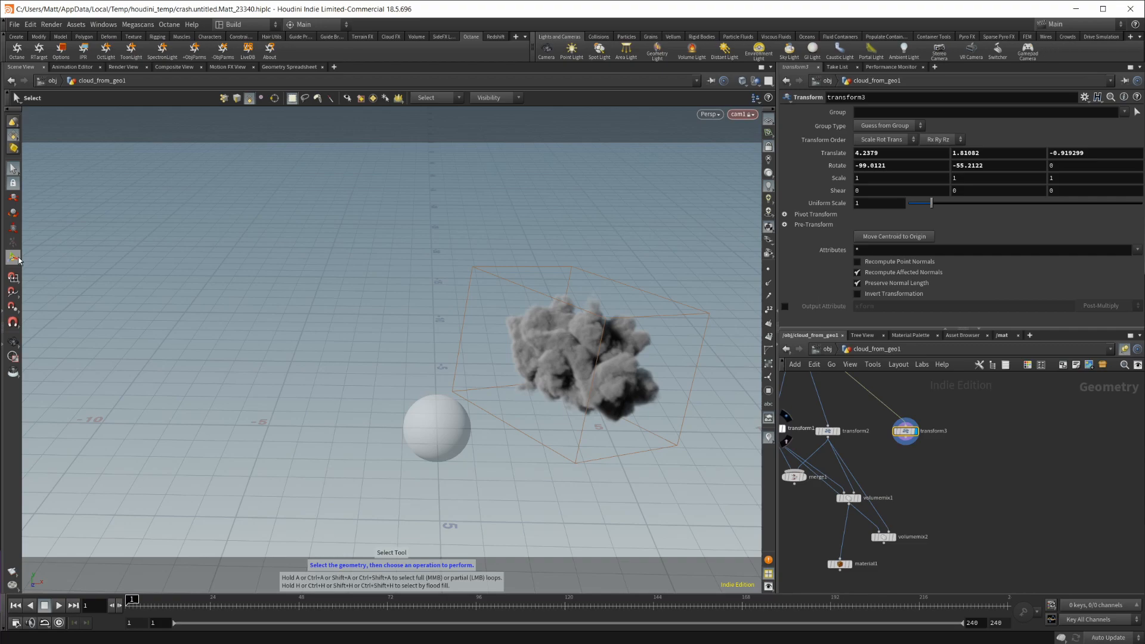
pyautogui.press('Return')
pyautogui.moveTo(605, 366)
pyautogui.mouseDown()
pyautogui.moveTo(429, 386)
pyautogui.moveTo(407, 295)
pyautogui.moveTo(427, 320)
pyautogui.mouseUp()
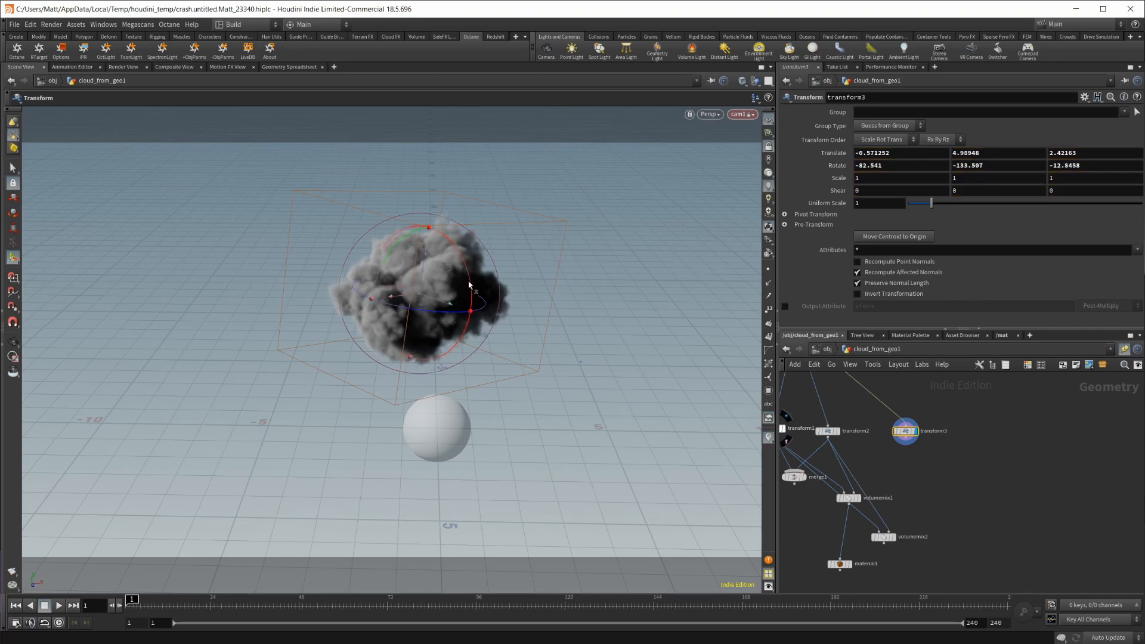
pyautogui.moveTo(470, 284); pyautogui.dragTo(483, 304)
pyautogui.moveTo(921, 479)
pyautogui.mouseDown()
pyautogui.moveTo(909, 450)
pyautogui.moveTo(936, 445)
pyautogui.mouseUp()
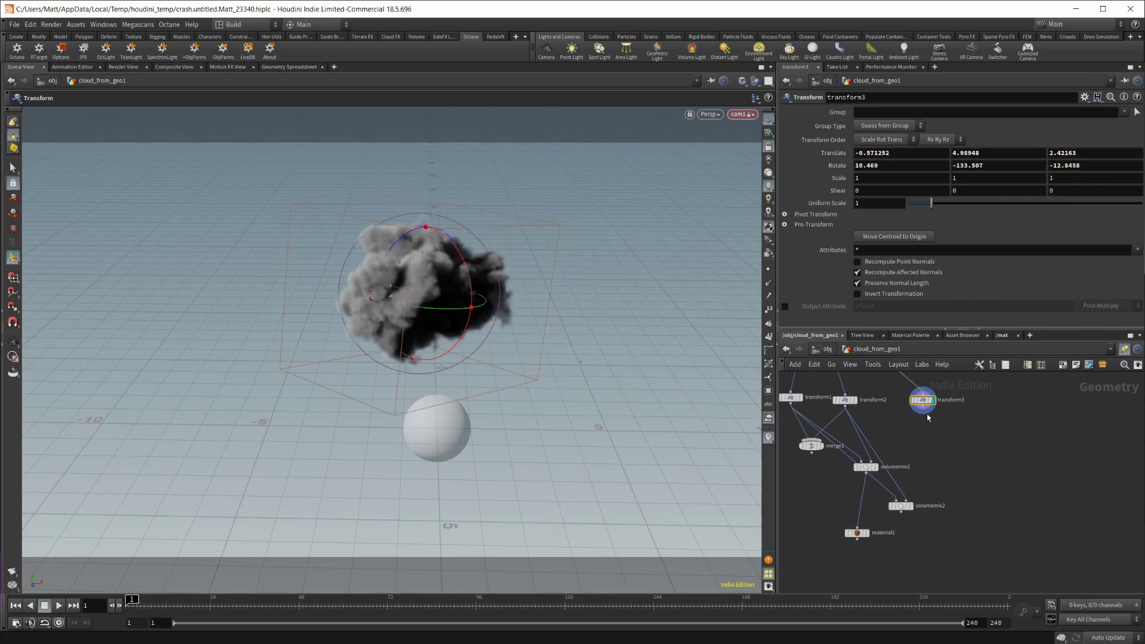
# Wire transform3 into volumemix2, volumemix2 into material1, and display material1's three clouds.
pyautogui.click(895, 501)
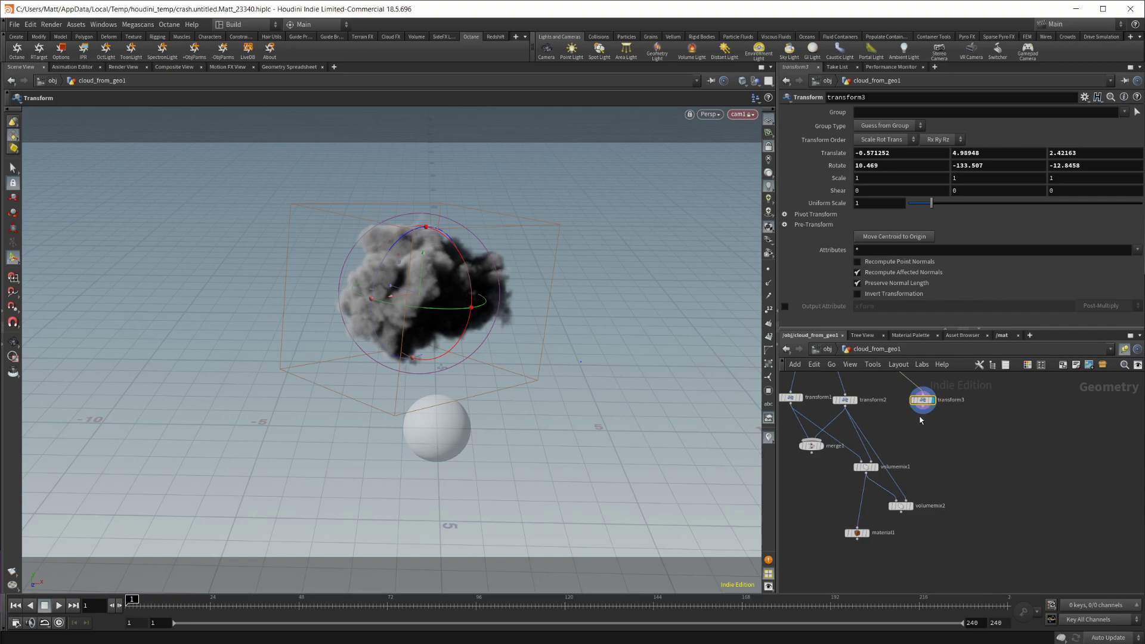
pyautogui.click(901, 506)
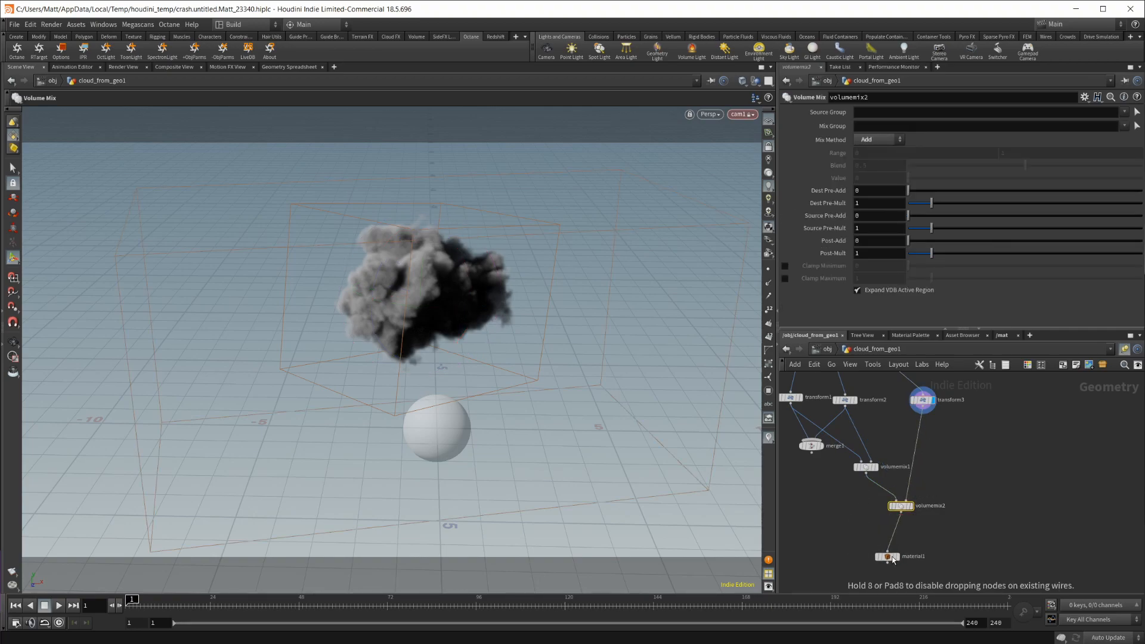
pyautogui.moveTo(859, 532); pyautogui.dragTo(893, 555)
pyautogui.click(881, 555)
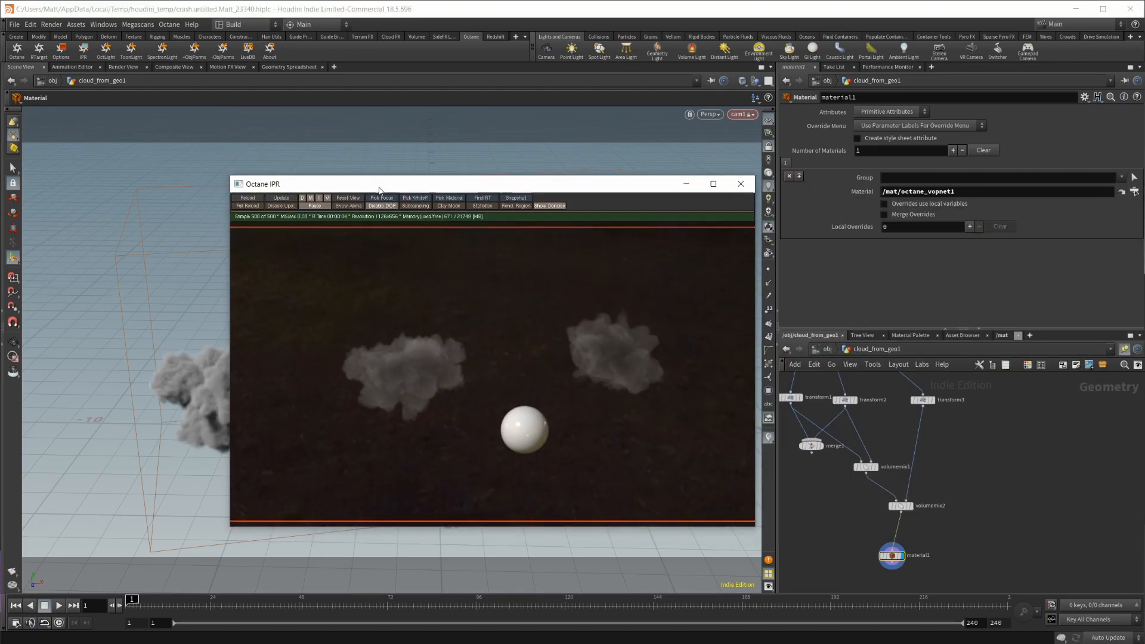
# Reload the IPR with three clouds, then line the transform nodes up in a tidier row.
pyautogui.click(248, 198)
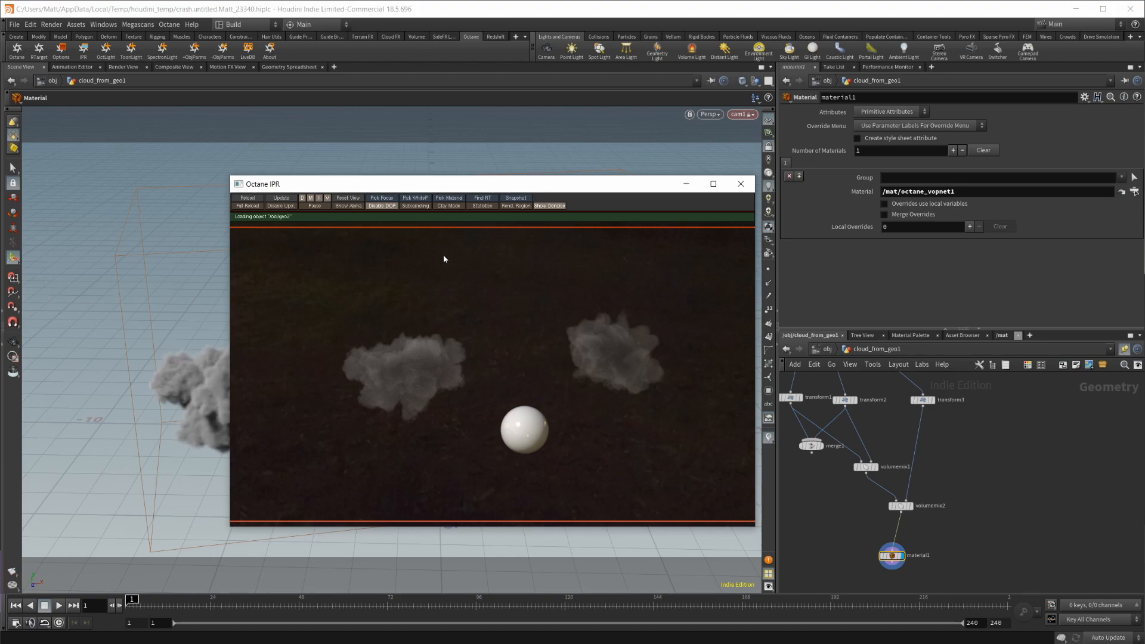
pyautogui.moveTo(463, 184); pyautogui.dragTo(331, 183)
pyautogui.scroll(-1, 964, 464)
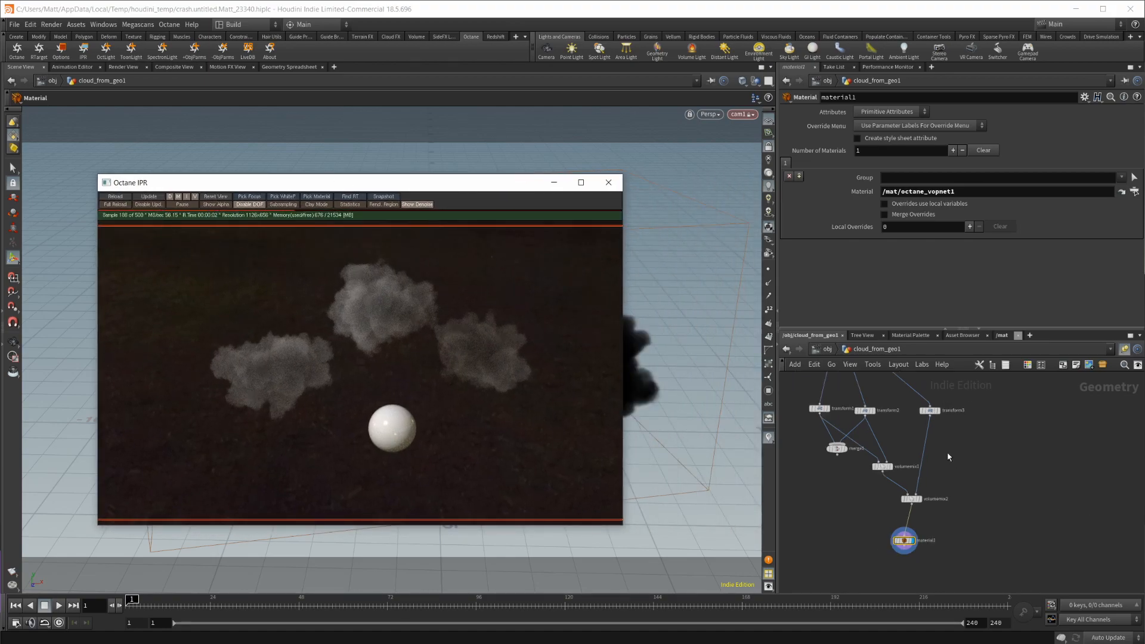
pyautogui.scroll(2, 965, 456)
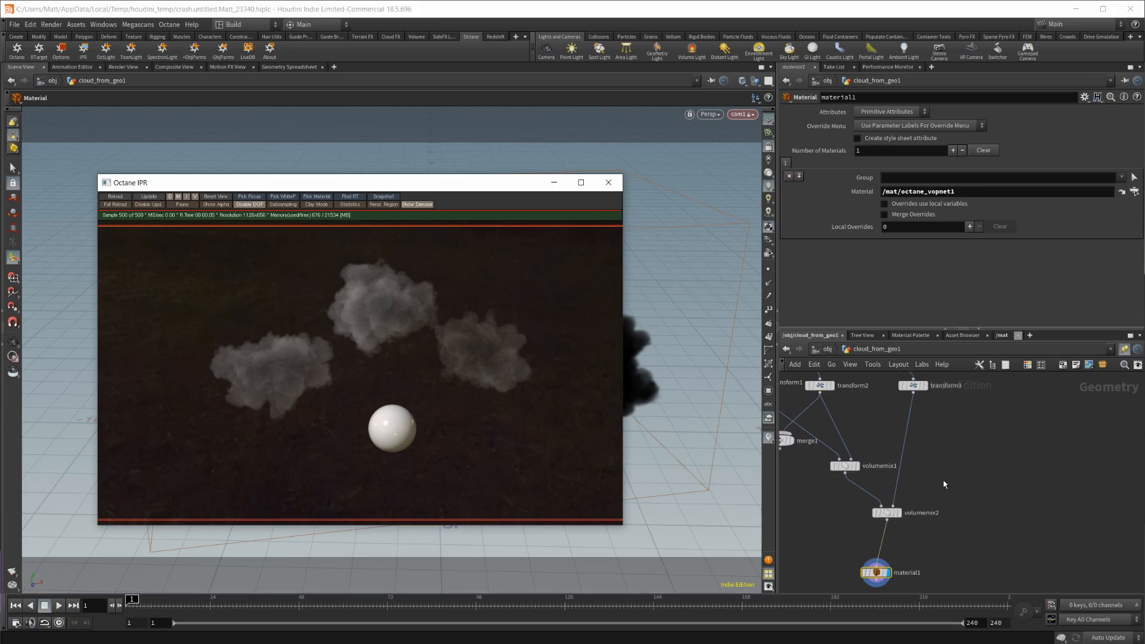
pyautogui.click(942, 479)
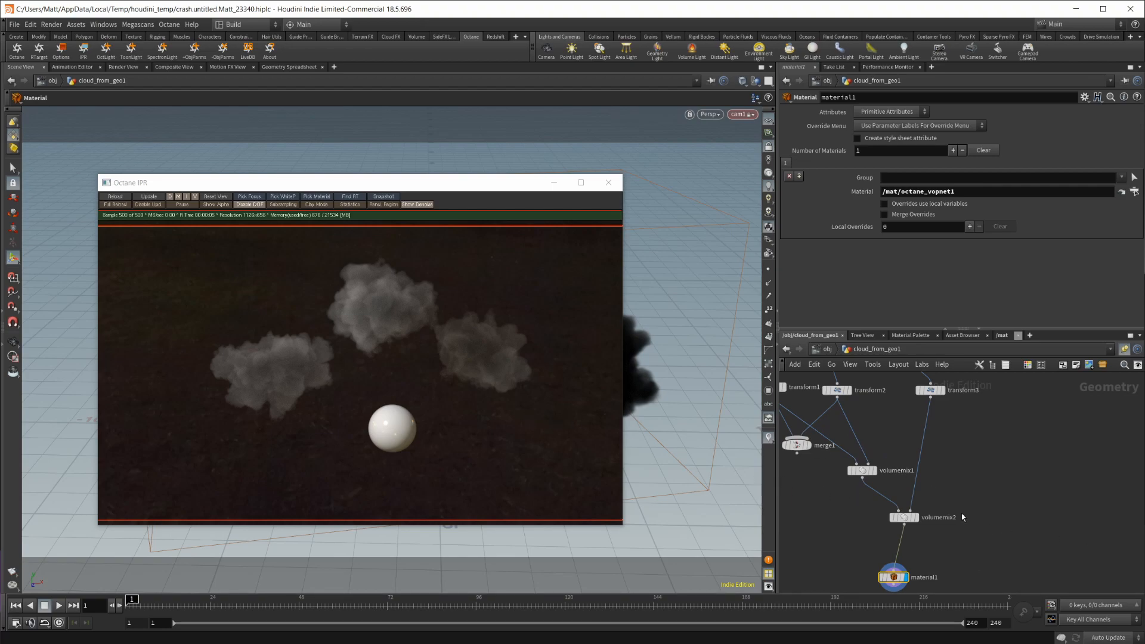
pyautogui.scroll(-1, 956, 493)
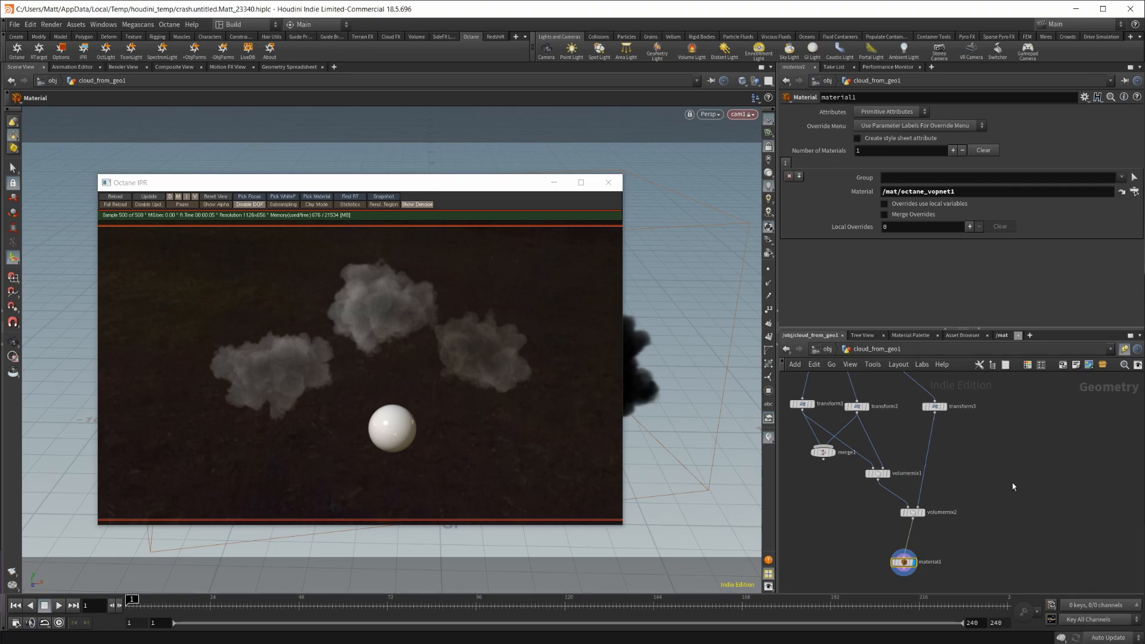
pyautogui.moveTo(967, 482)
pyautogui.mouseDown(button='middle')
pyautogui.moveTo(984, 519)
pyautogui.moveTo(980, 499)
pyautogui.mouseUp(button='middle')
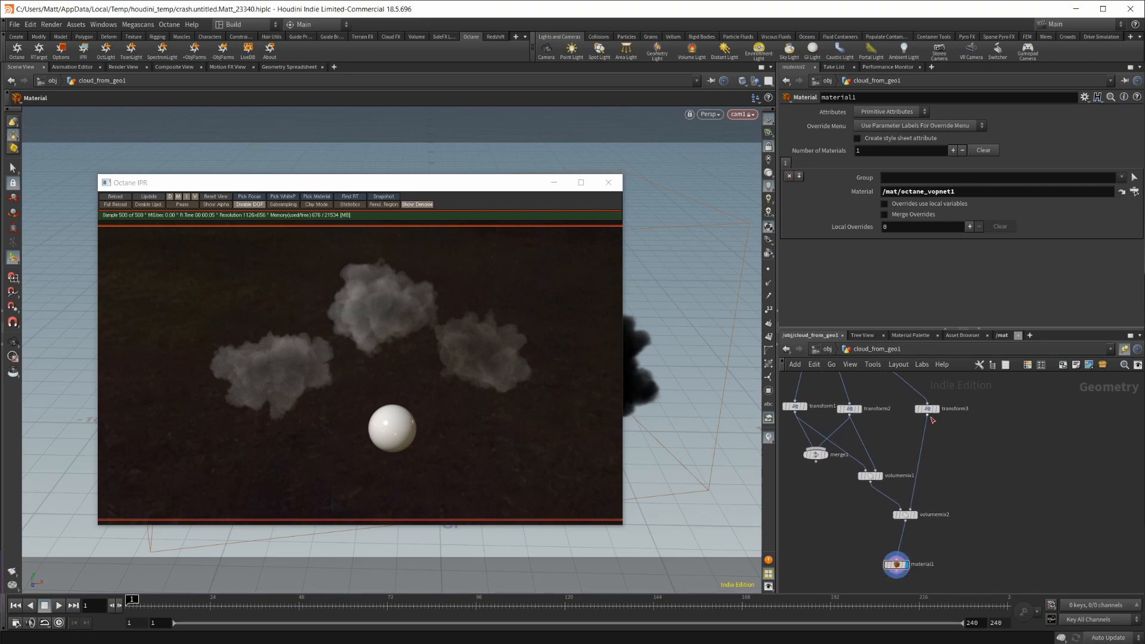
pyautogui.moveTo(927, 408)
pyautogui.mouseDown()
pyautogui.moveTo(842, 408)
pyautogui.moveTo(902, 405)
pyautogui.mouseUp()
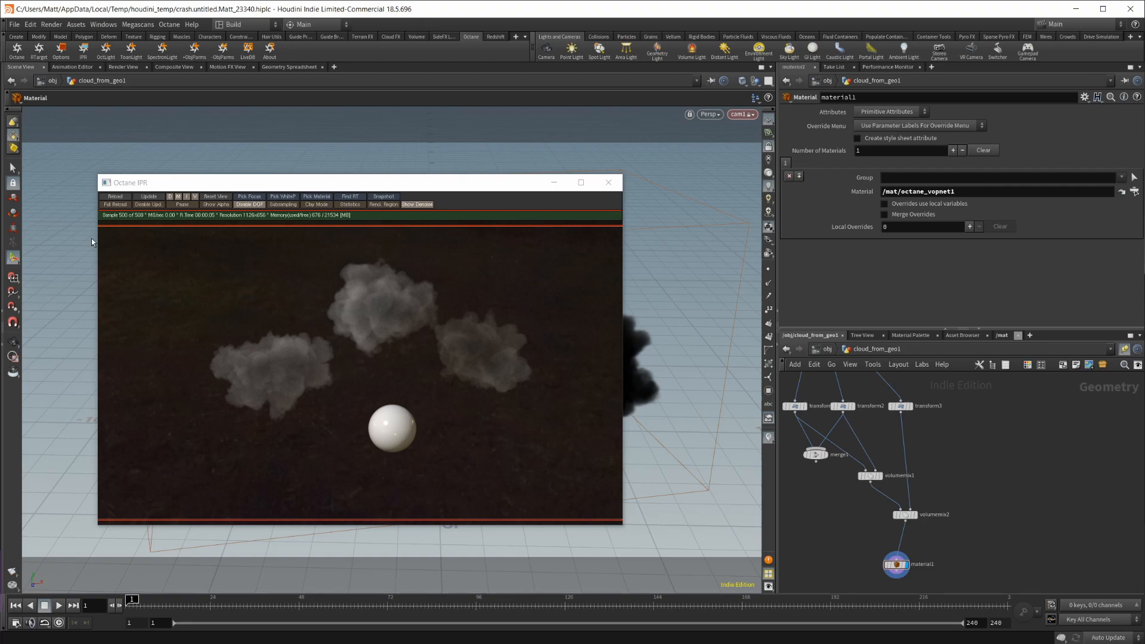
# Pause the IPR, display transform4 alone and drag its cloud down below the sphere.
pyautogui.click(182, 205)
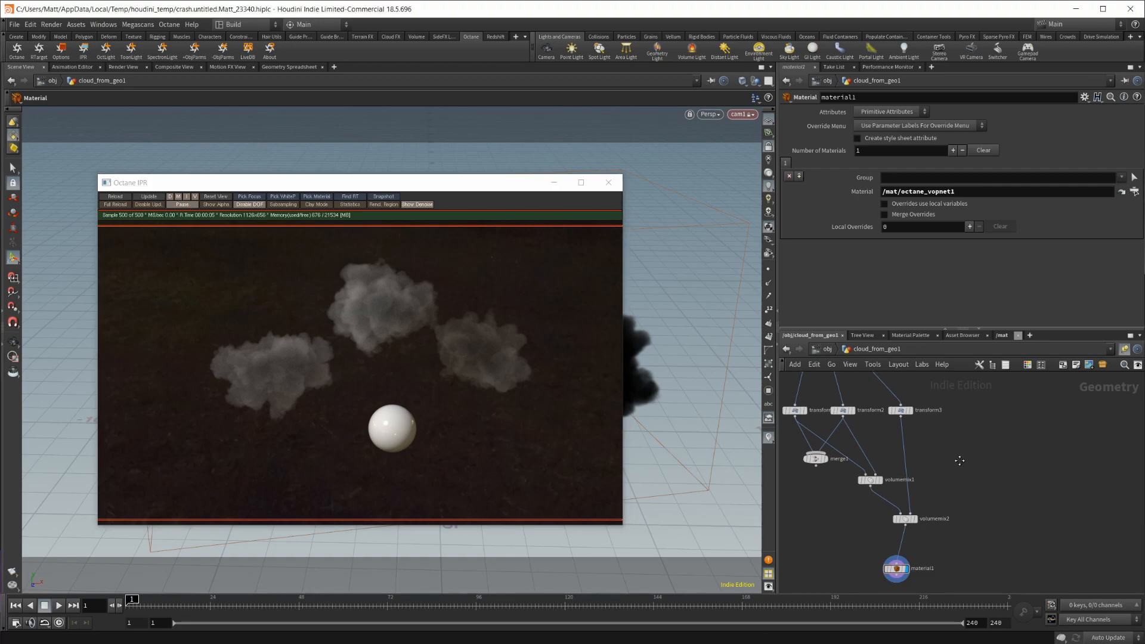
pyautogui.moveTo(914, 463); pyautogui.dragTo(908, 474, button='middle')
pyautogui.click(900, 420)
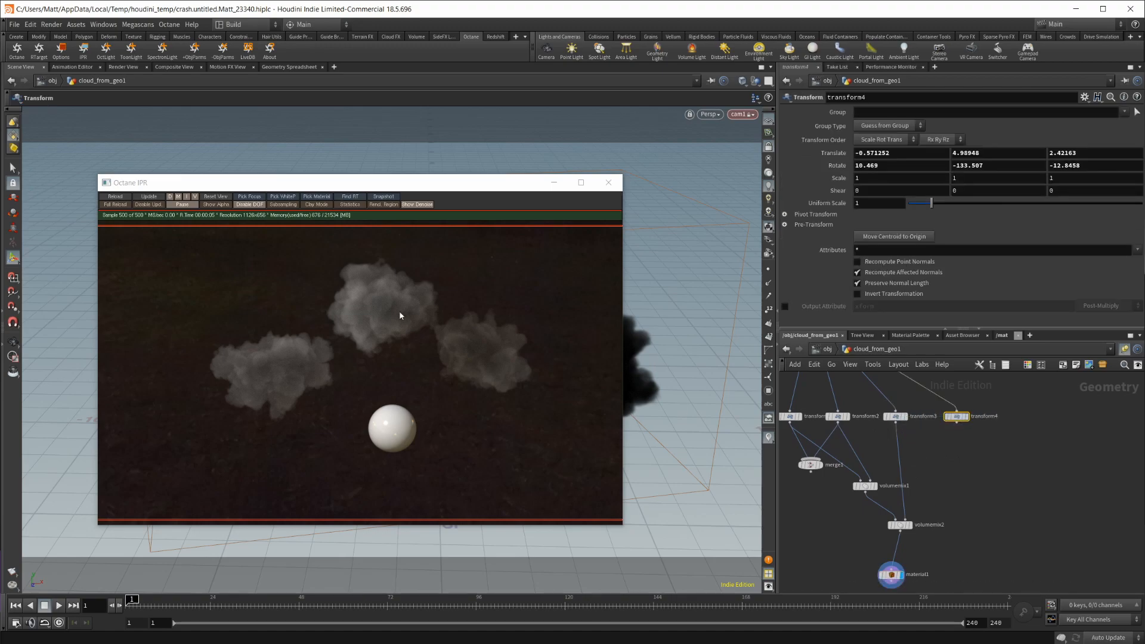
pyautogui.moveTo(358, 183)
pyautogui.mouseDown()
pyautogui.moveTo(1060, 9)
pyautogui.moveTo(682, 228)
pyautogui.moveTo(689, 238)
pyautogui.mouseUp()
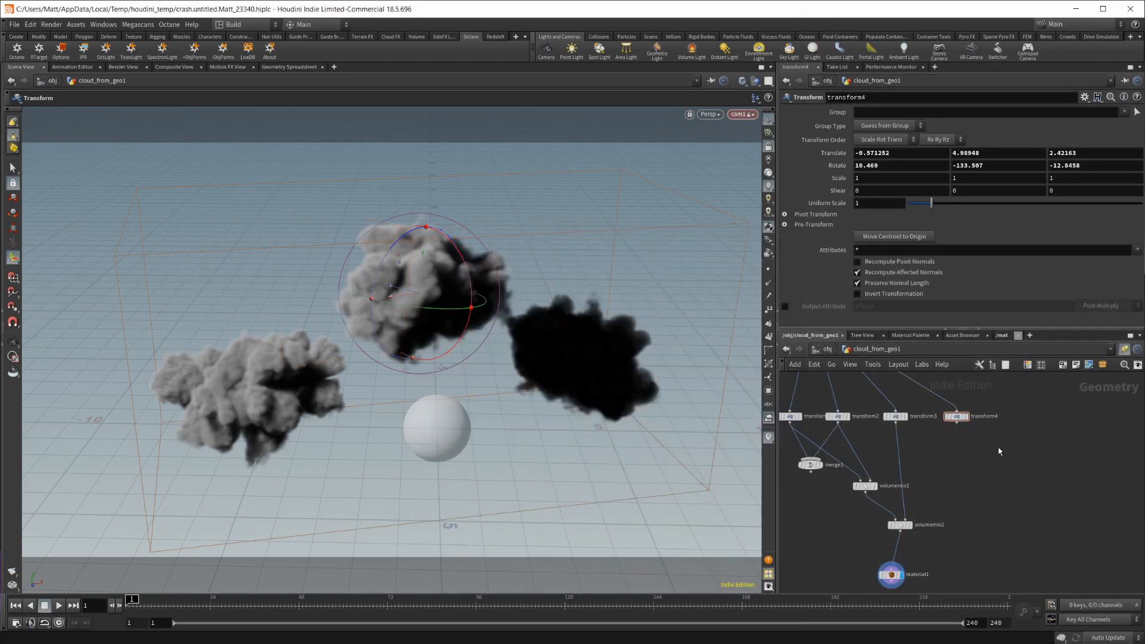
pyautogui.click(969, 418)
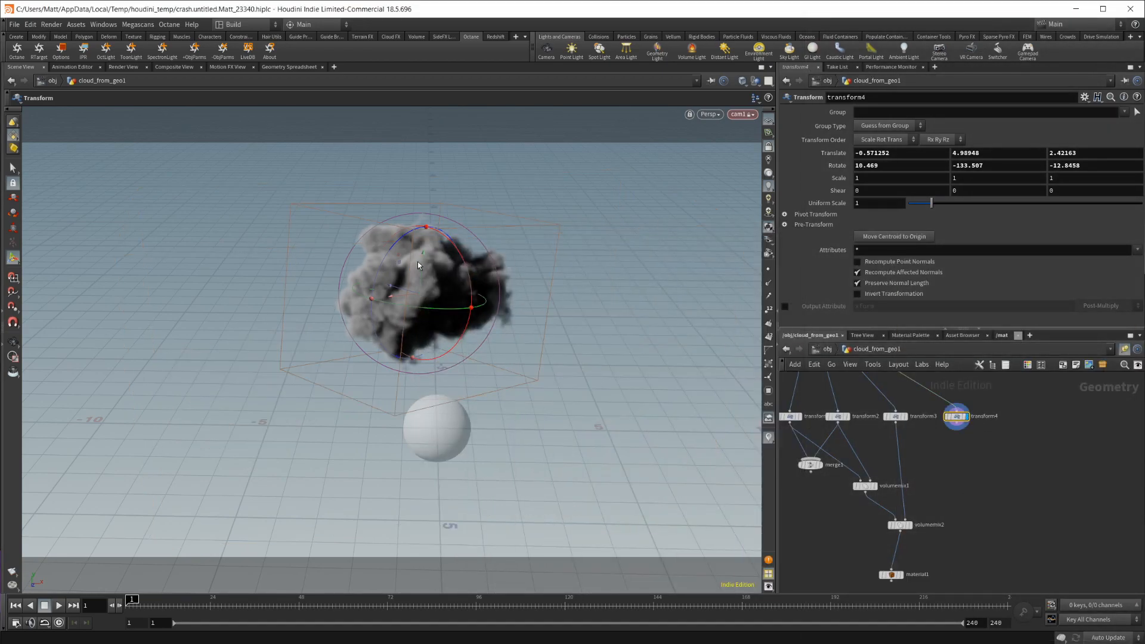
pyautogui.moveTo(422, 264)
pyautogui.mouseDown()
pyautogui.moveTo(377, 558)
pyautogui.moveTo(394, 537)
pyautogui.mouseUp()
# Add a Volume Merge node to the cloud network, which crashes the scene before reopening Moon Balloon.hiplc.
pyautogui.moveTo(923, 524); pyautogui.dragTo(911, 474, button='middle')
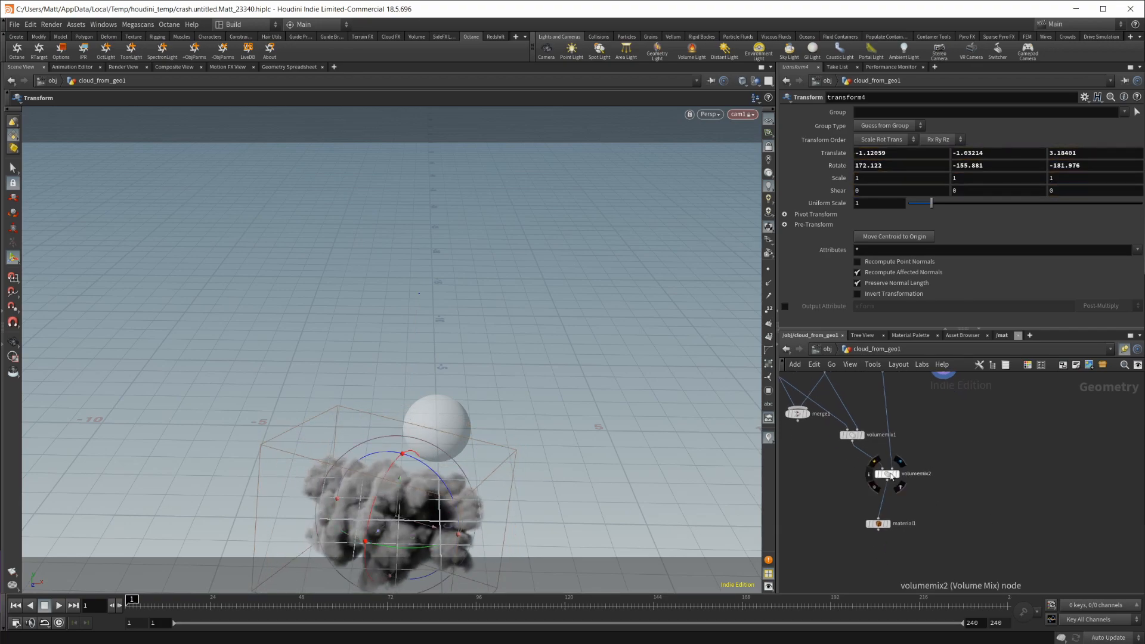
pyautogui.press('Tab')
pyautogui.write('m')
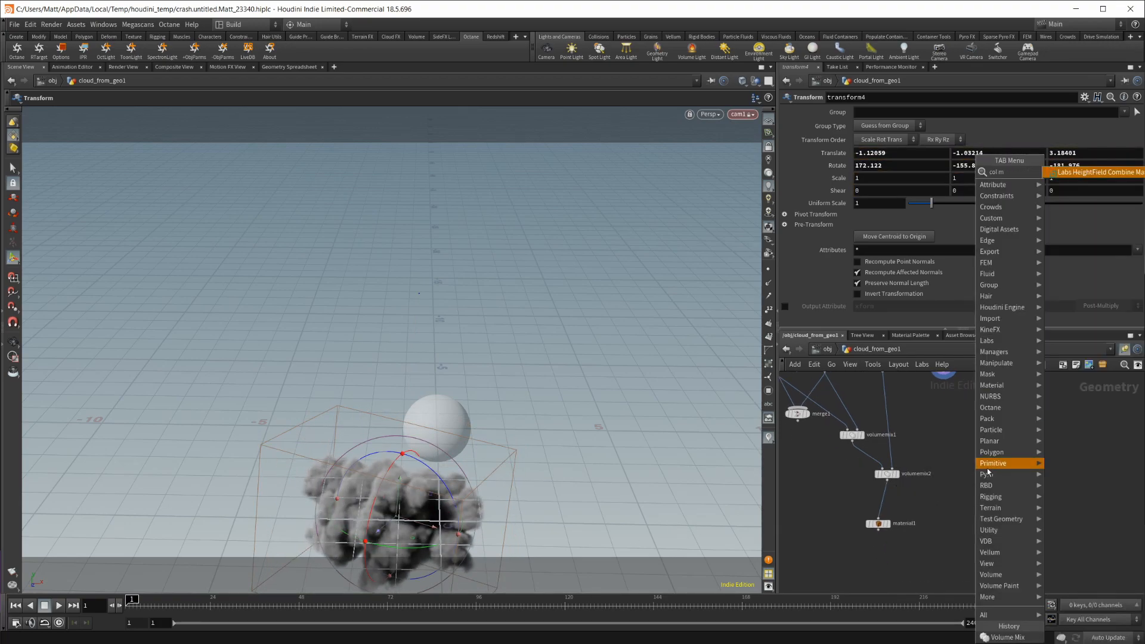
pyautogui.press('BackSpace')
pyautogui.press('BackSpace')
pyautogui.press('BackSpace')
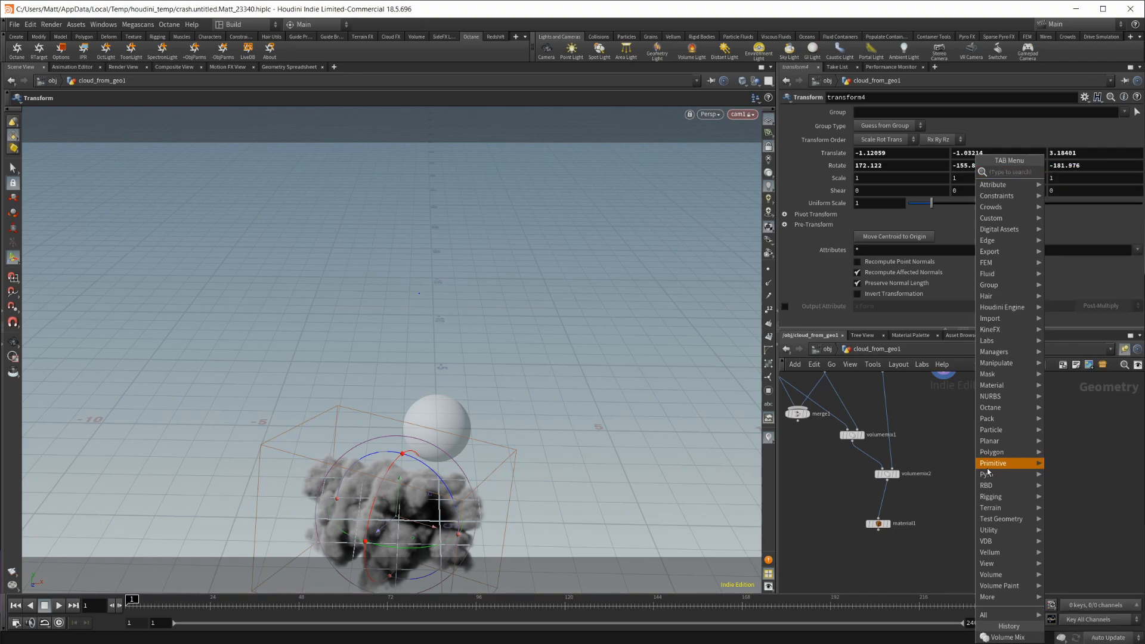
pyautogui.write('vol m')
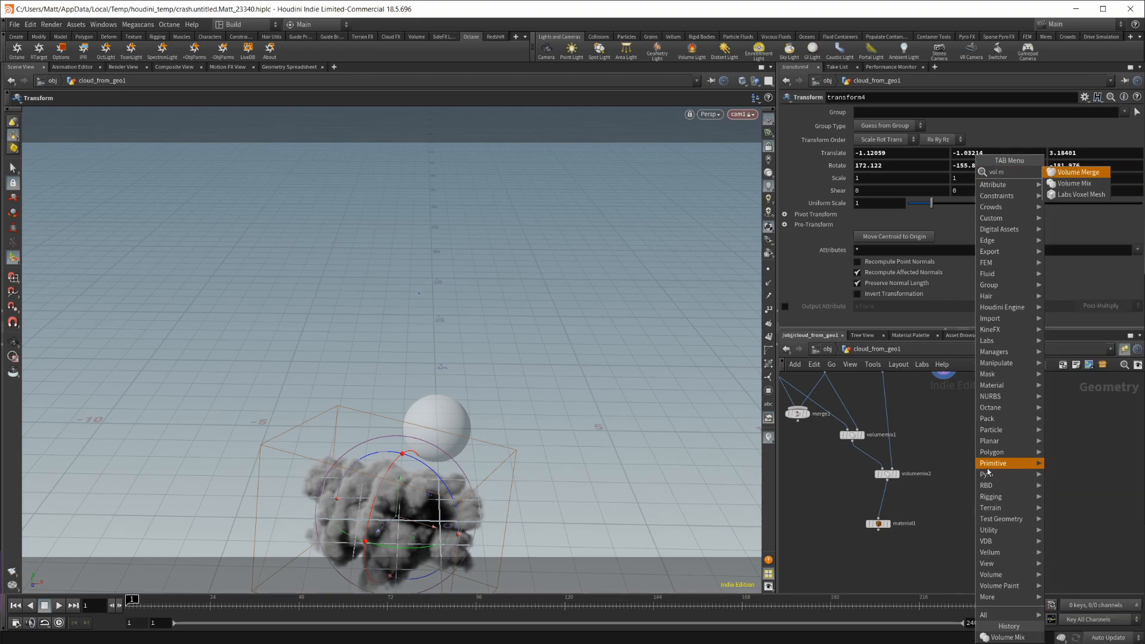
pyautogui.press('Return')
pyautogui.click(985, 472)
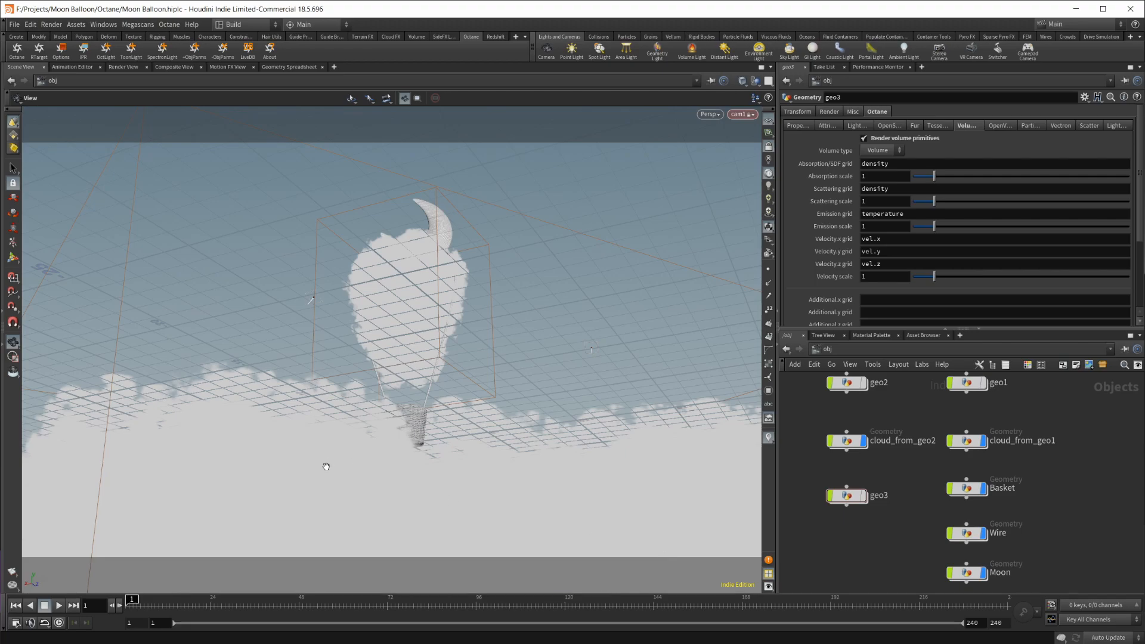
# Launch the Octane IPR and position its enlarged window over the viewport centre.
pyautogui.hotkey('alt', 'Tab')
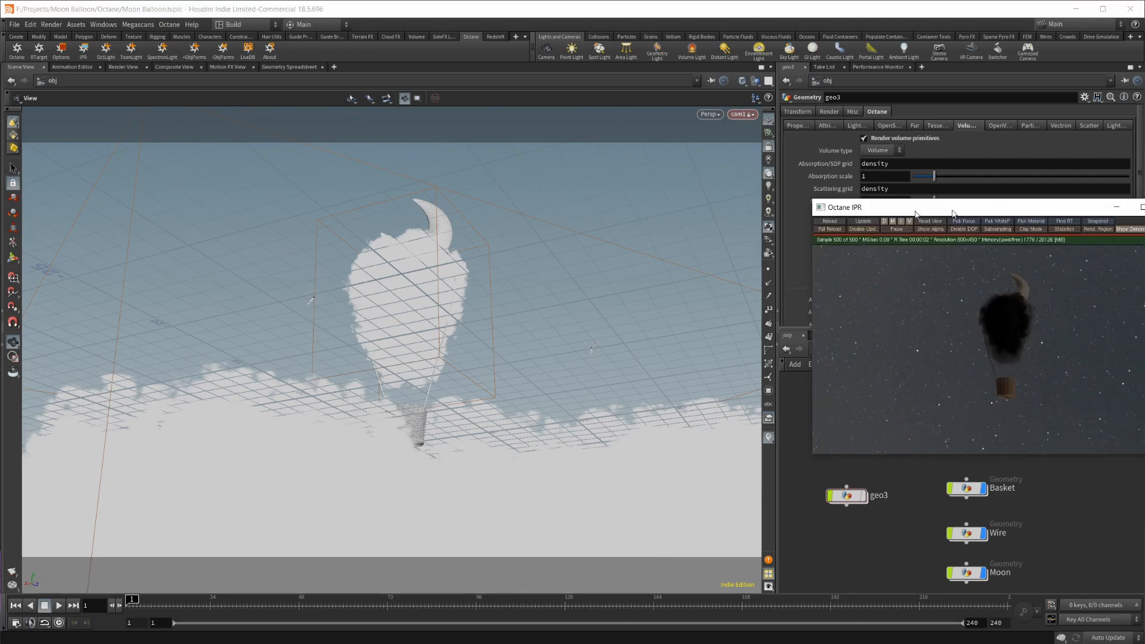
pyautogui.moveTo(895, 206); pyautogui.dragTo(358, 201)
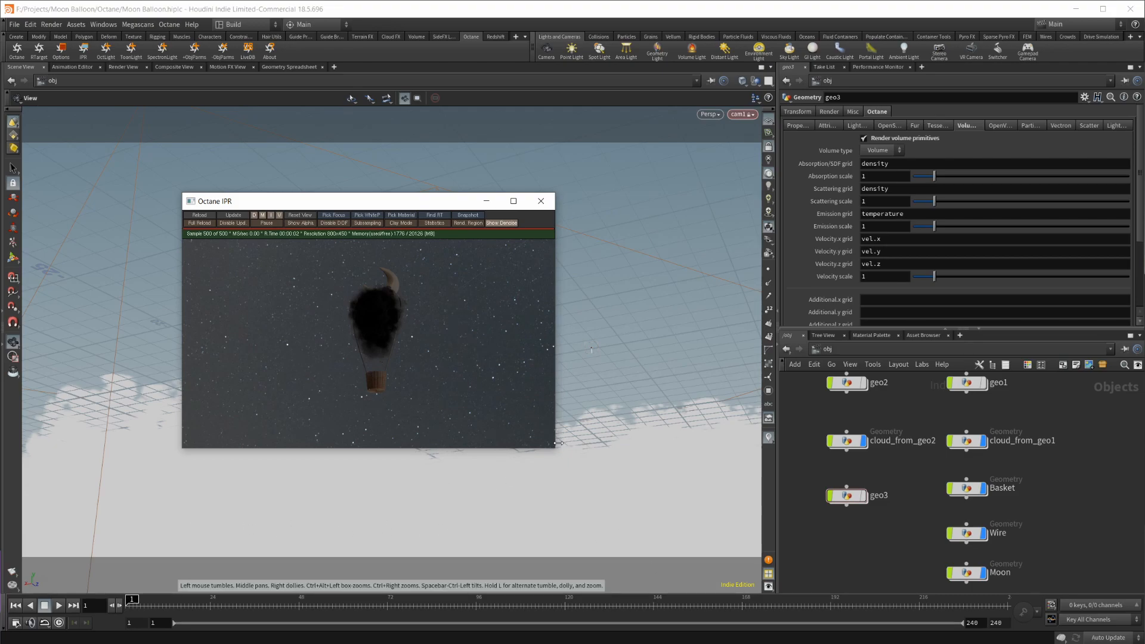
pyautogui.moveTo(556, 442); pyautogui.dragTo(651, 497)
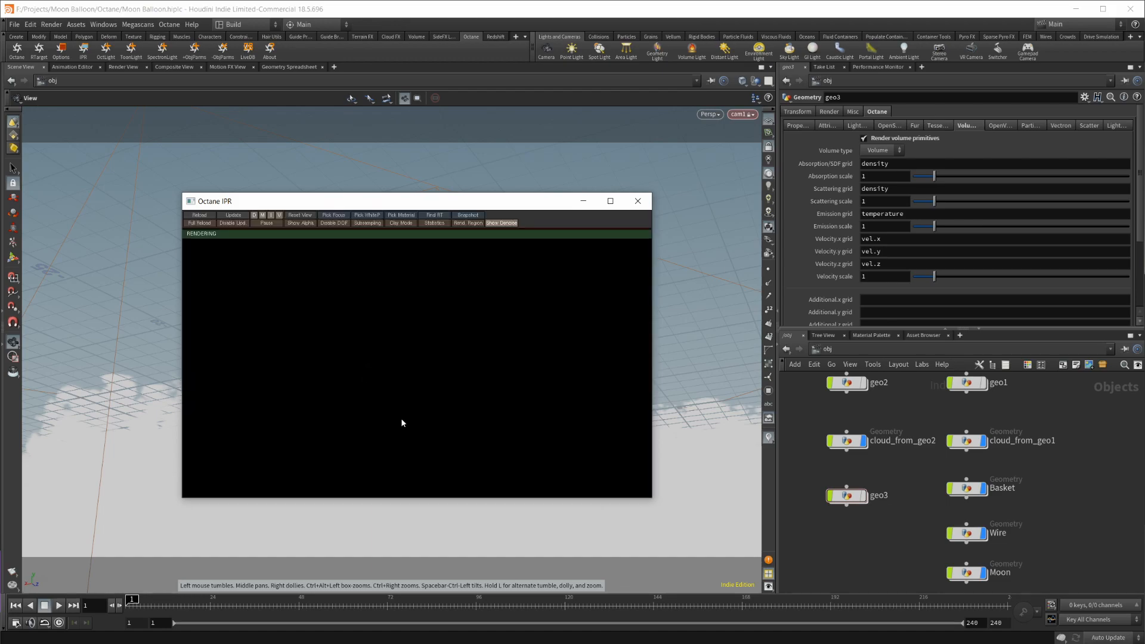
pyautogui.moveTo(346, 200); pyautogui.dragTo(1136, 224)
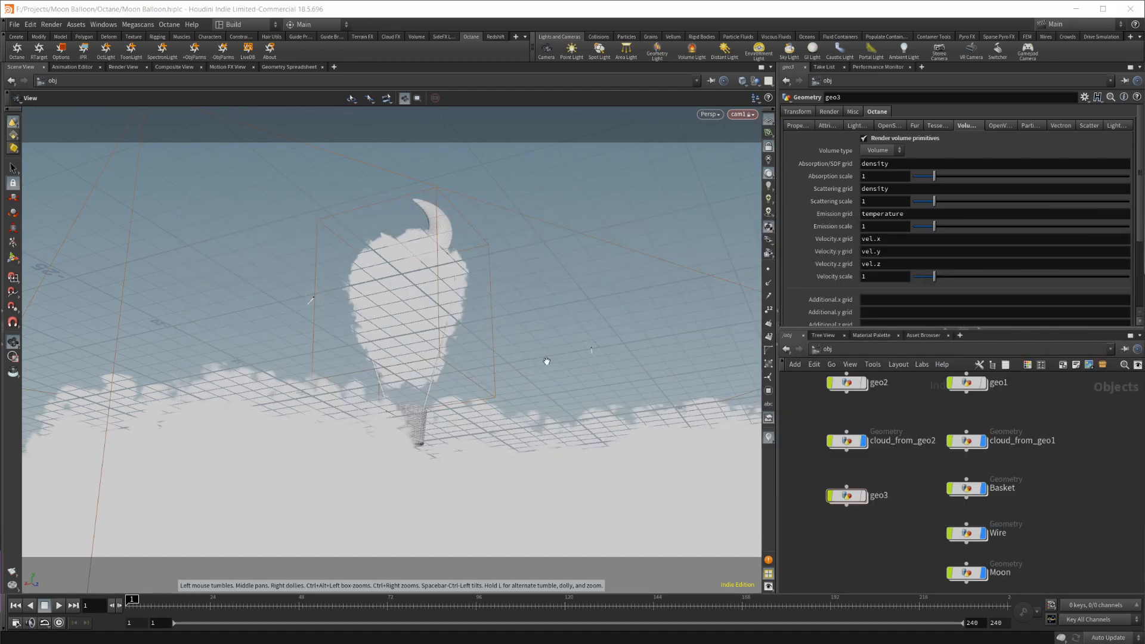
pyautogui.moveTo(286, 188); pyautogui.dragTo(326, 194)
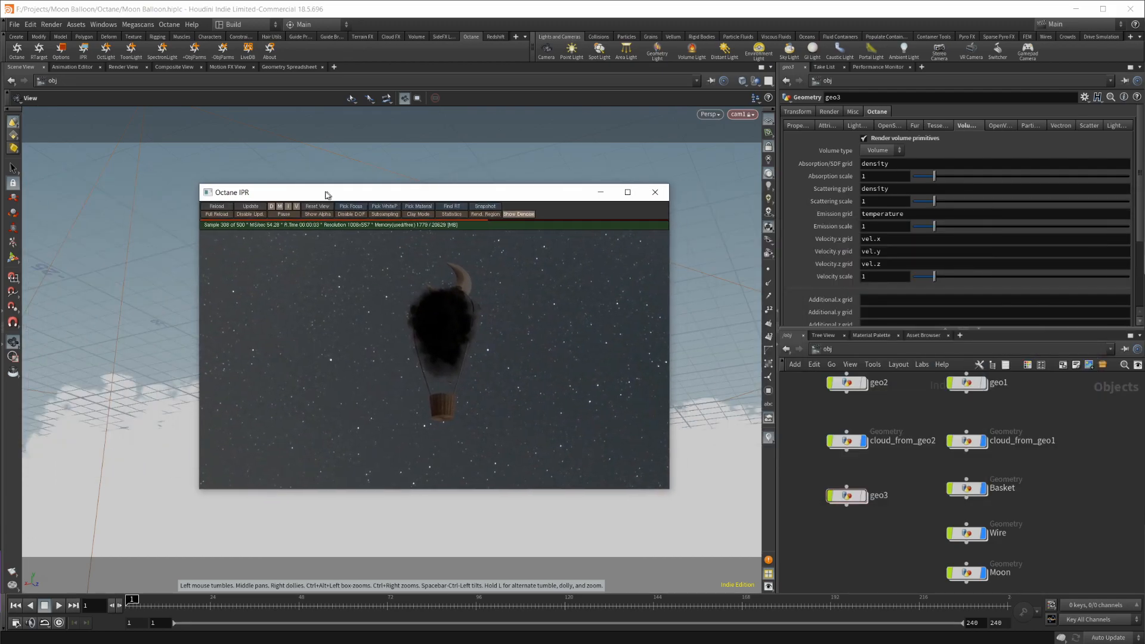
pyautogui.moveTo(680, 376)
pyautogui.mouseDown()
pyautogui.moveTo(709, 417)
pyautogui.moveTo(556, 452)
pyautogui.moveTo(658, 463)
pyautogui.moveTo(576, 486)
pyautogui.moveTo(584, 463)
pyautogui.mouseUp()
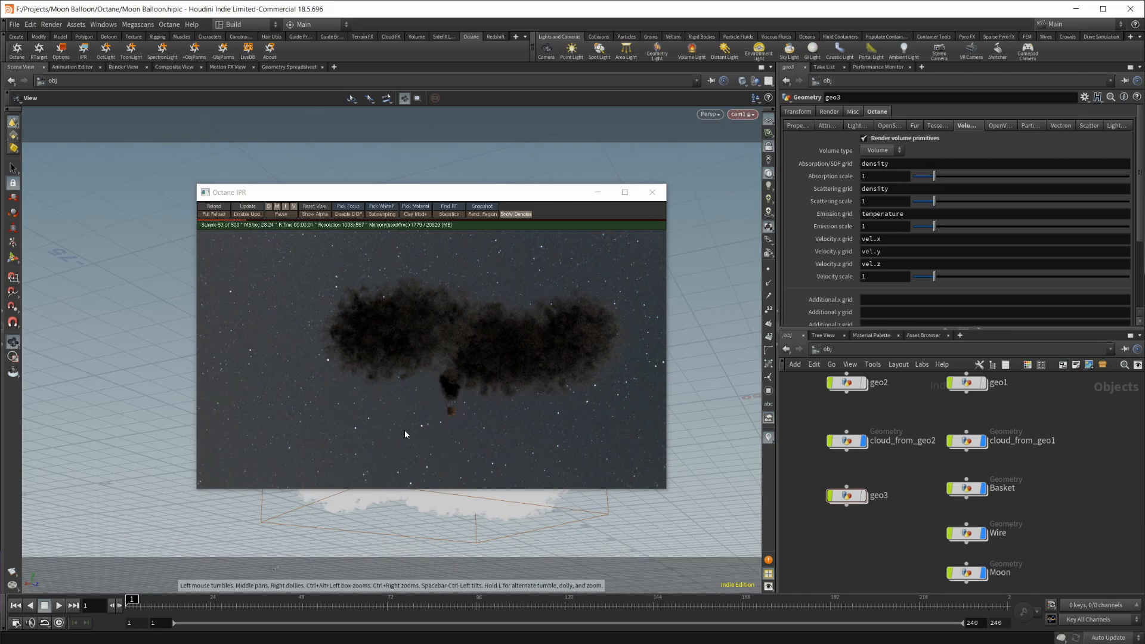
# Orbit the viewport to a new angle so the IPR re-renders the clouds.
pyautogui.moveTo(507, 511); pyautogui.dragTo(477, 586)
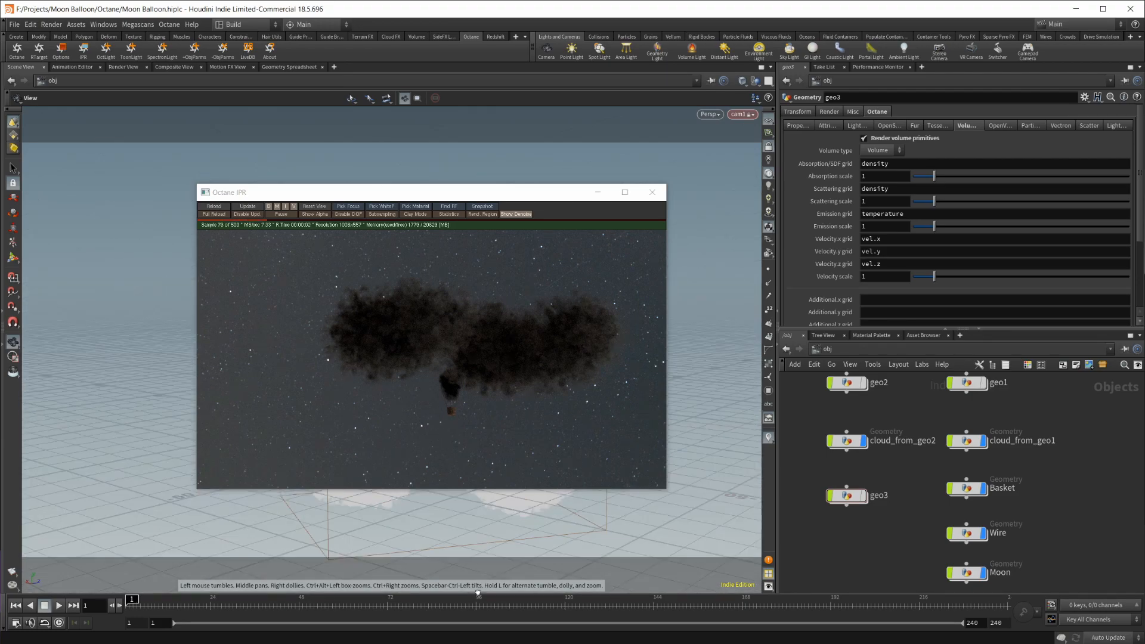
pyautogui.moveTo(496, 513); pyautogui.dragTo(501, 506)
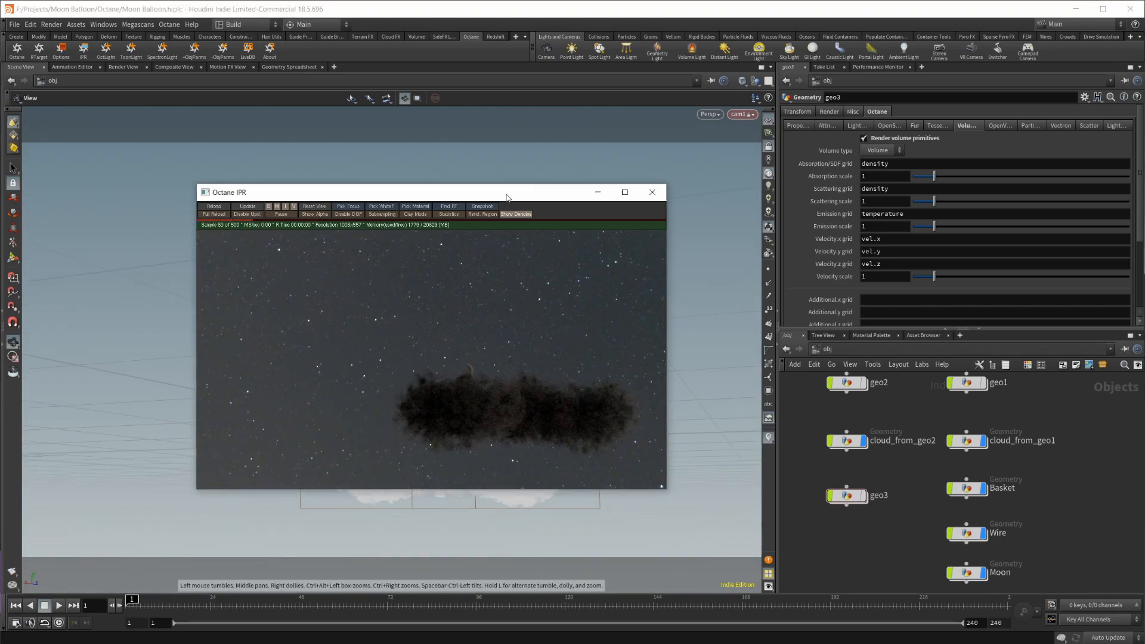
# Move the IPR window to the upper right and reframe the cloud and balloon in the viewport.
pyautogui.moveTo(506, 194); pyautogui.dragTo(837, 149)
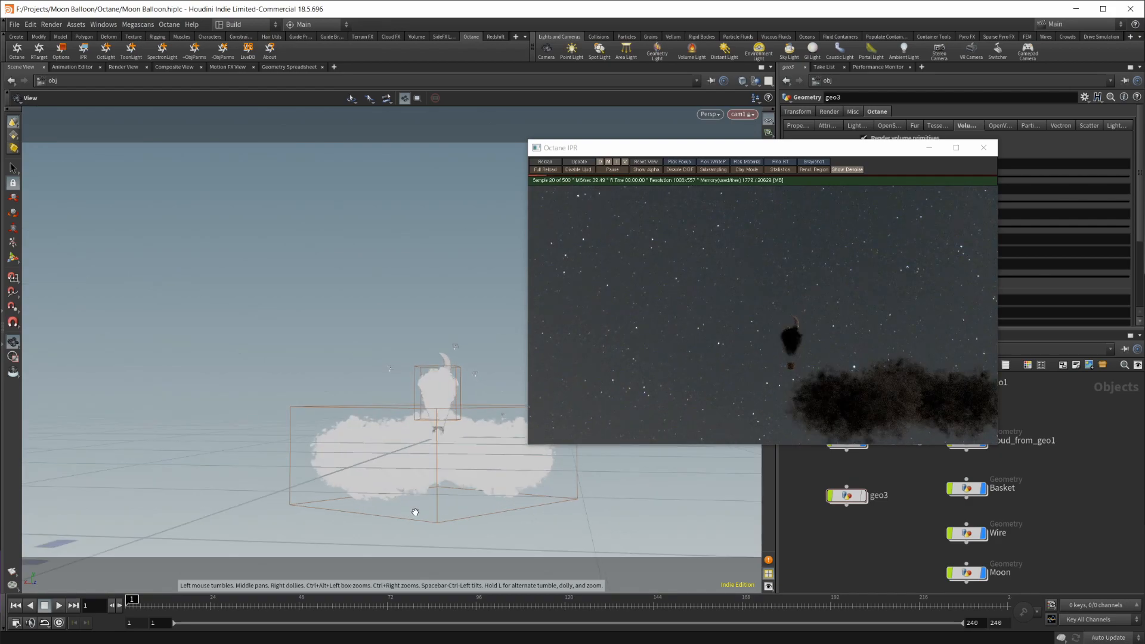
pyautogui.moveTo(406, 514); pyautogui.dragTo(546, 493)
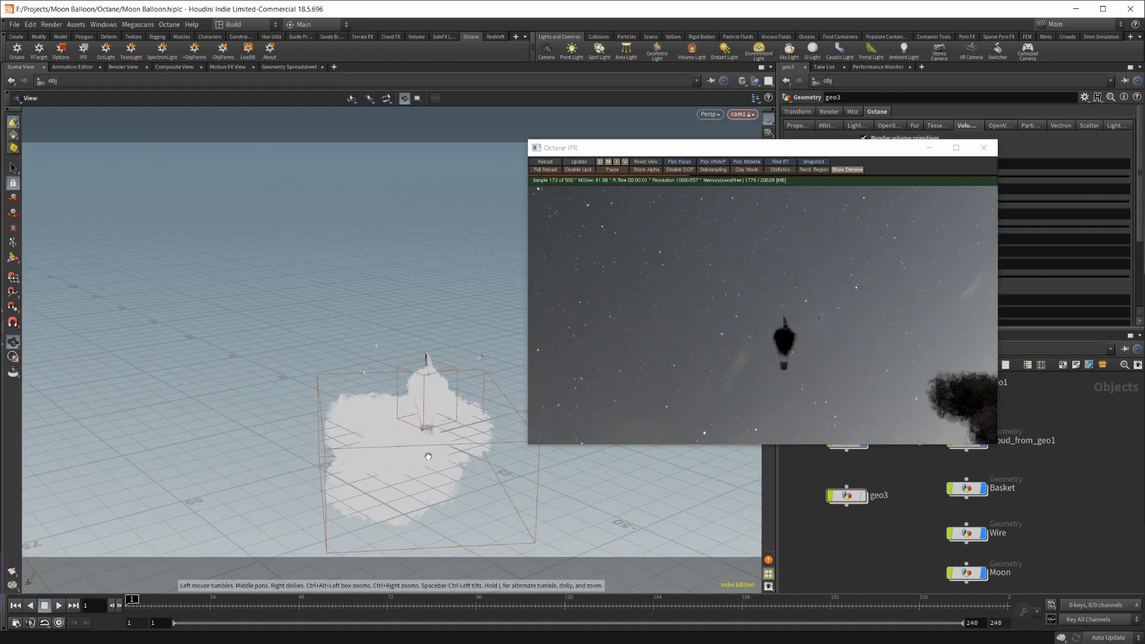
pyautogui.moveTo(430, 462); pyautogui.dragTo(444, 434)
pyautogui.moveTo(444, 434); pyautogui.dragTo(224, 375, button='middle')
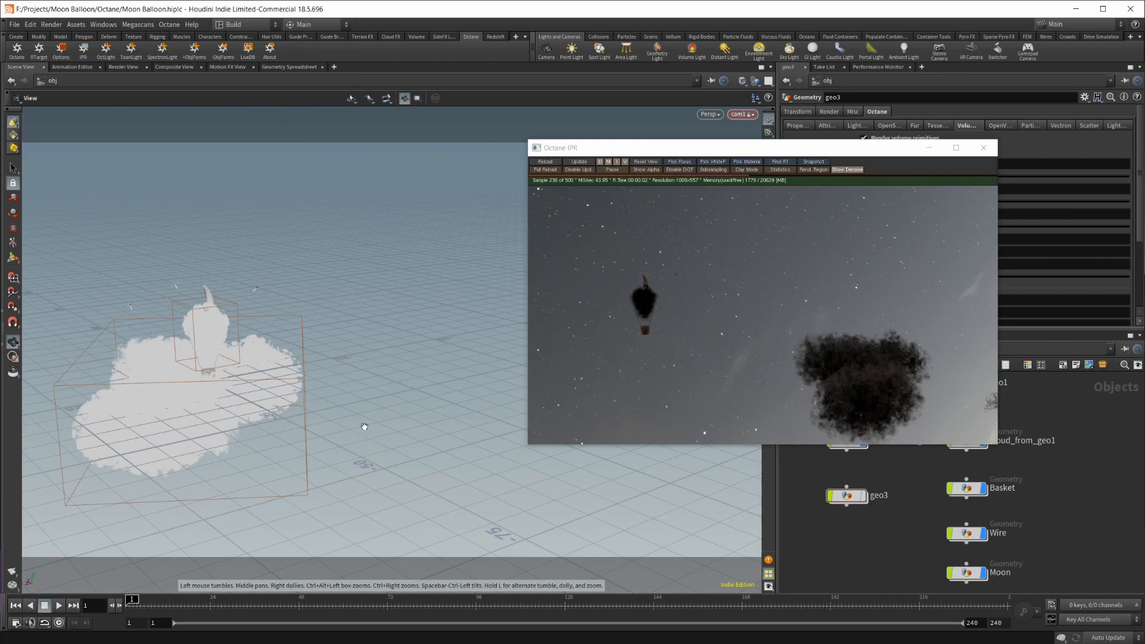
pyautogui.moveTo(364, 426); pyautogui.dragTo(367, 427)
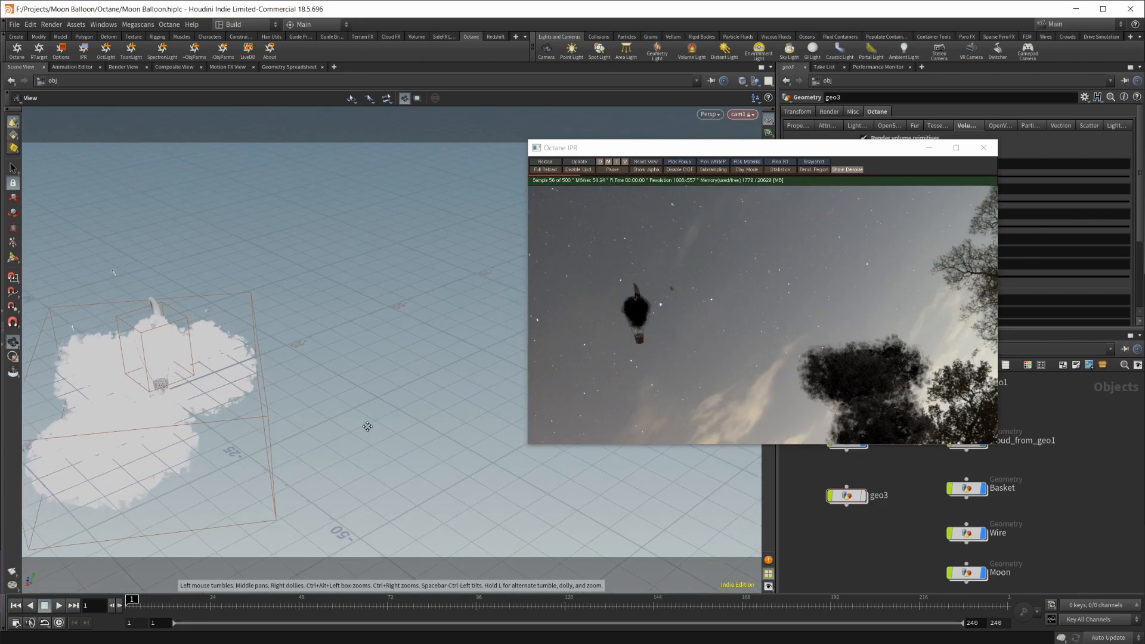
# Orbit around the cloud from the side to compare its placement with the Octane render.
pyautogui.moveTo(366, 427)
pyautogui.mouseDown(button='middle')
pyautogui.moveTo(268, 420)
pyautogui.moveTo(344, 433)
pyautogui.mouseUp(button='middle')
pyautogui.scroll(-4, 269, 394)
pyautogui.scroll(3, 474, 394)
pyautogui.scroll(2, 344, 433)
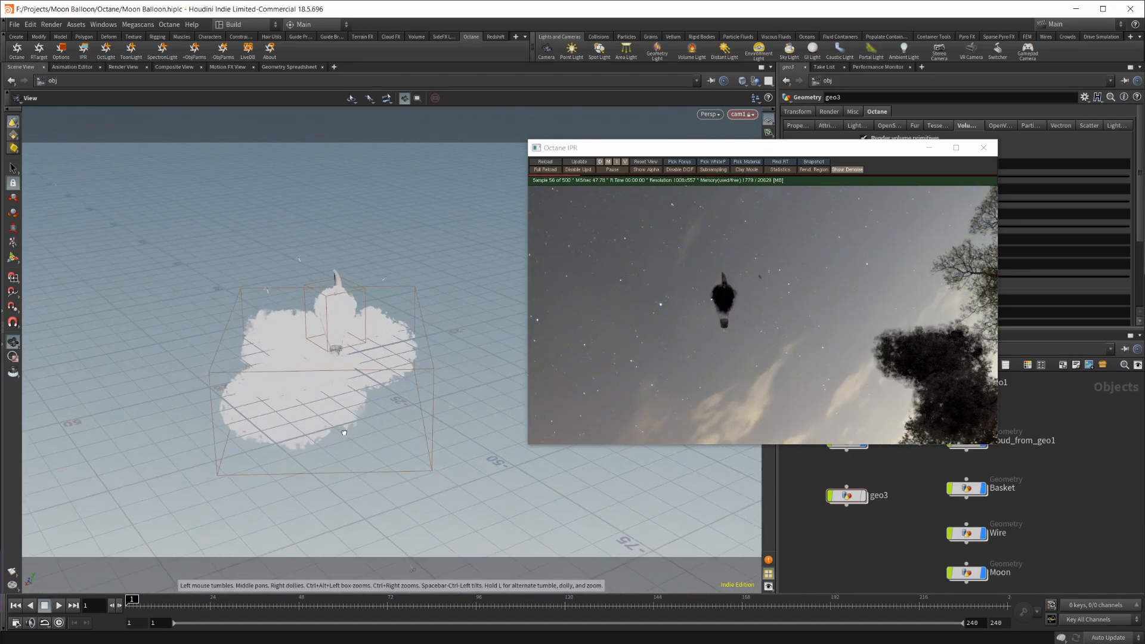
pyautogui.moveTo(343, 433); pyautogui.dragTo(354, 528)
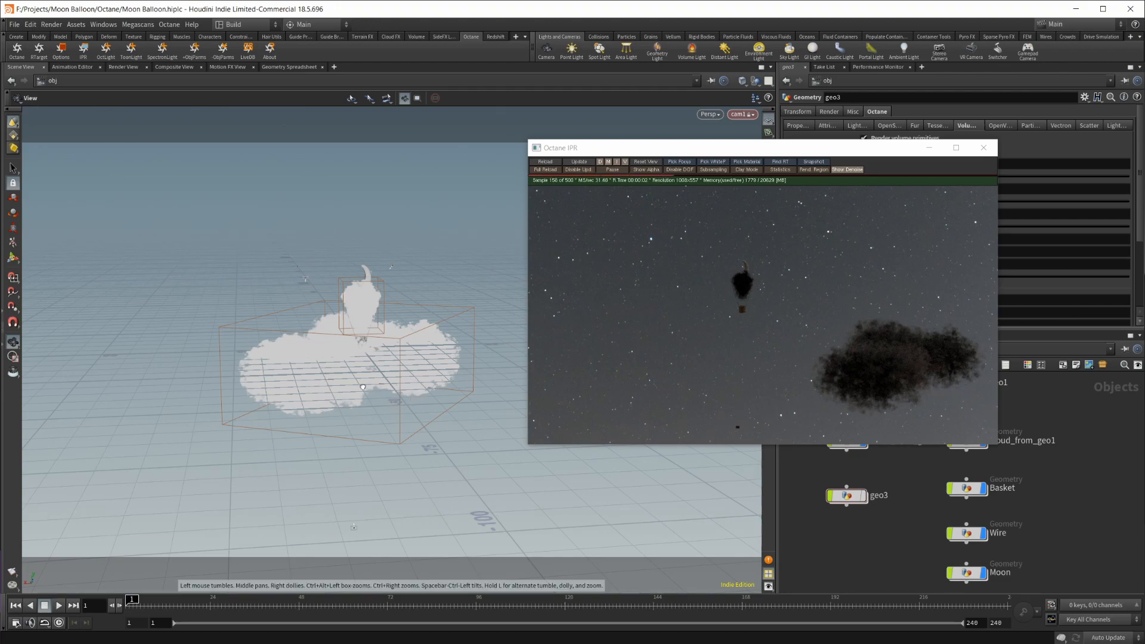
pyautogui.moveTo(353, 527)
pyautogui.mouseDown()
pyautogui.moveTo(336, 351)
pyautogui.moveTo(363, 526)
pyautogui.mouseUp()
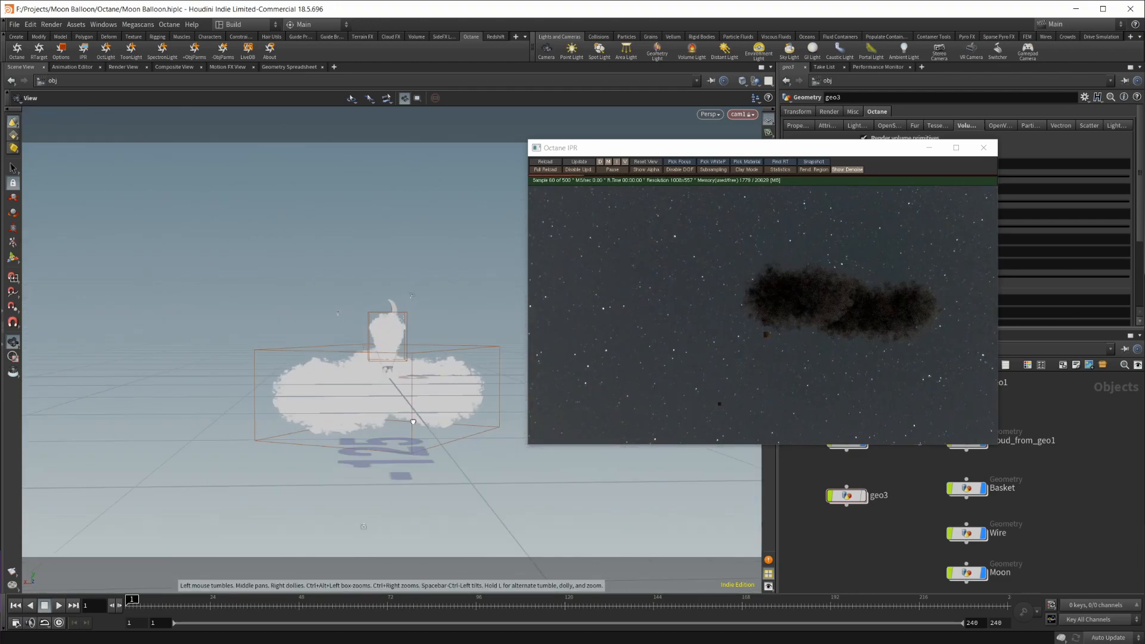
pyautogui.moveTo(413, 420); pyautogui.dragTo(408, 373)
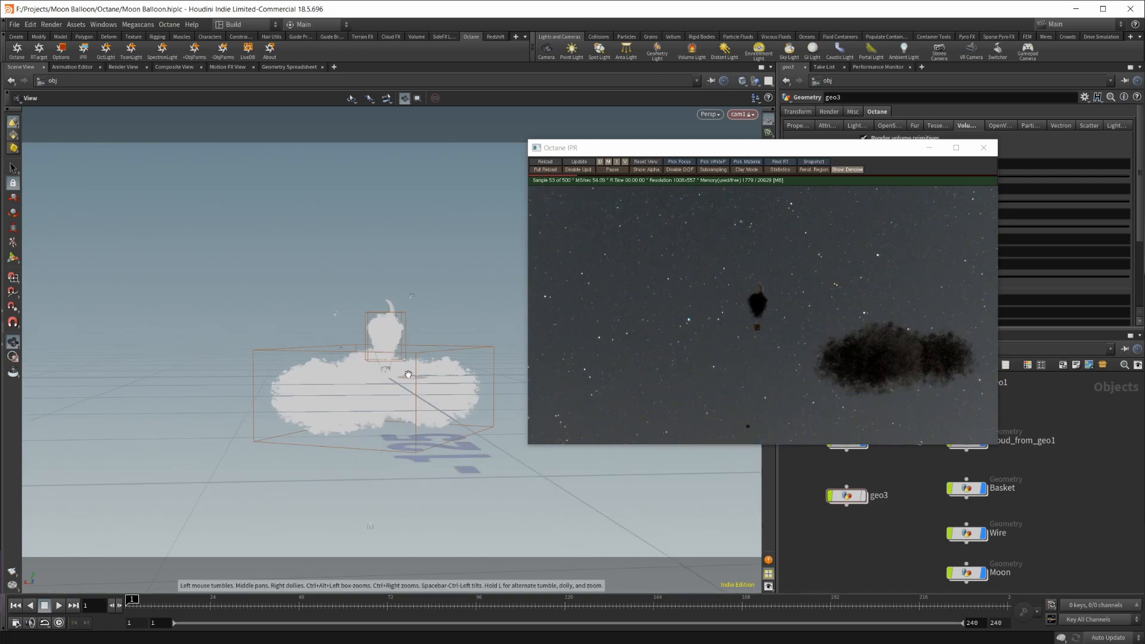